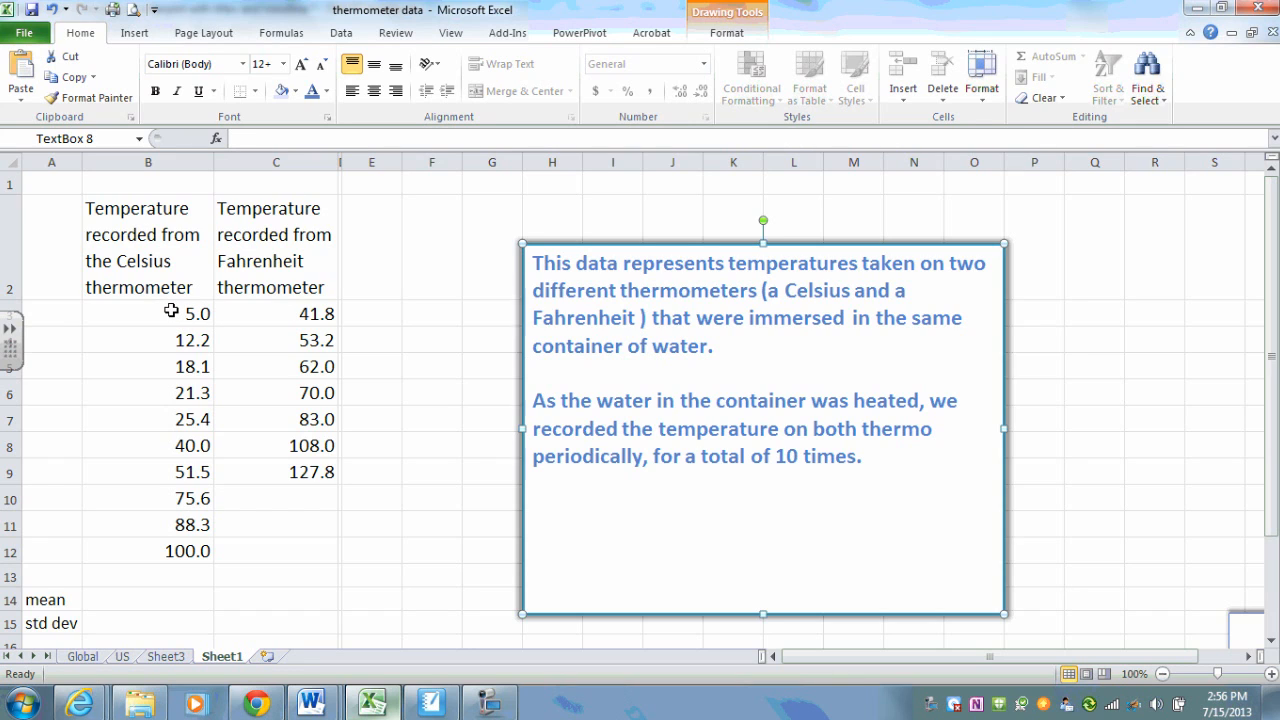
{"action": "left_click", "coordinate": [171, 311]}
{"action": "left_click", "coordinate": [256, 316]}
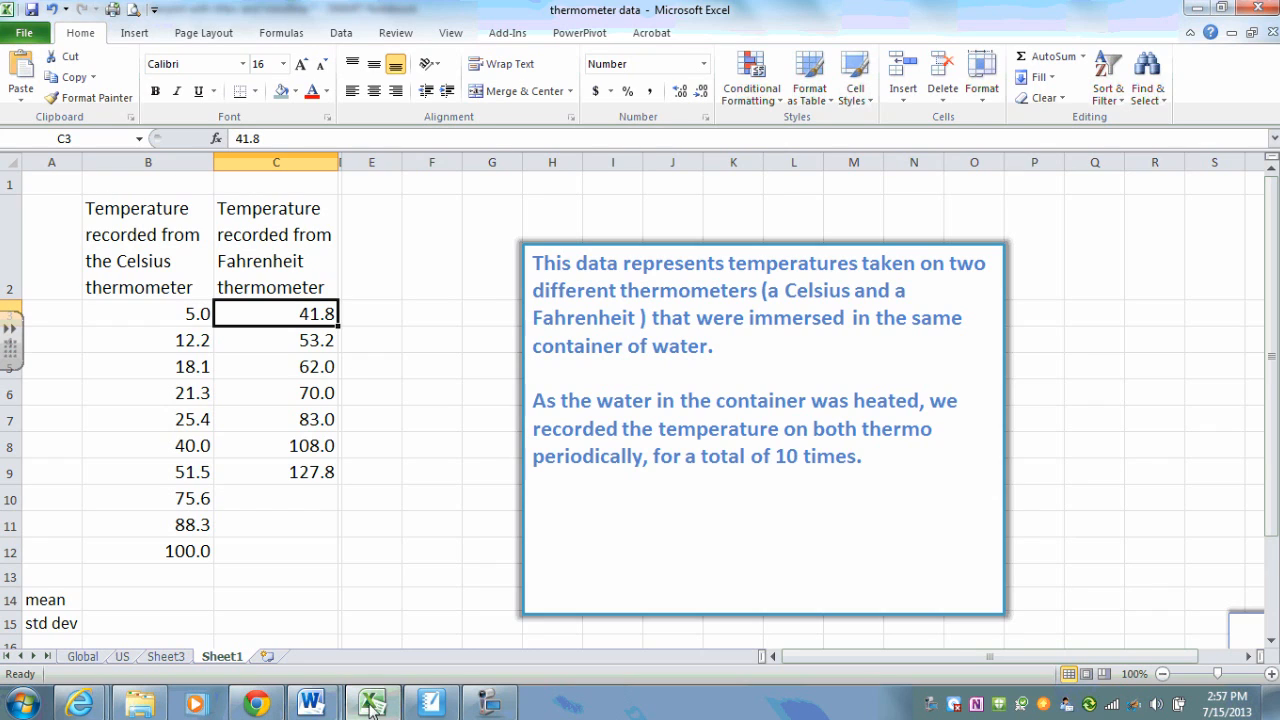
{"action": "left_click", "coordinate": [375, 522]}
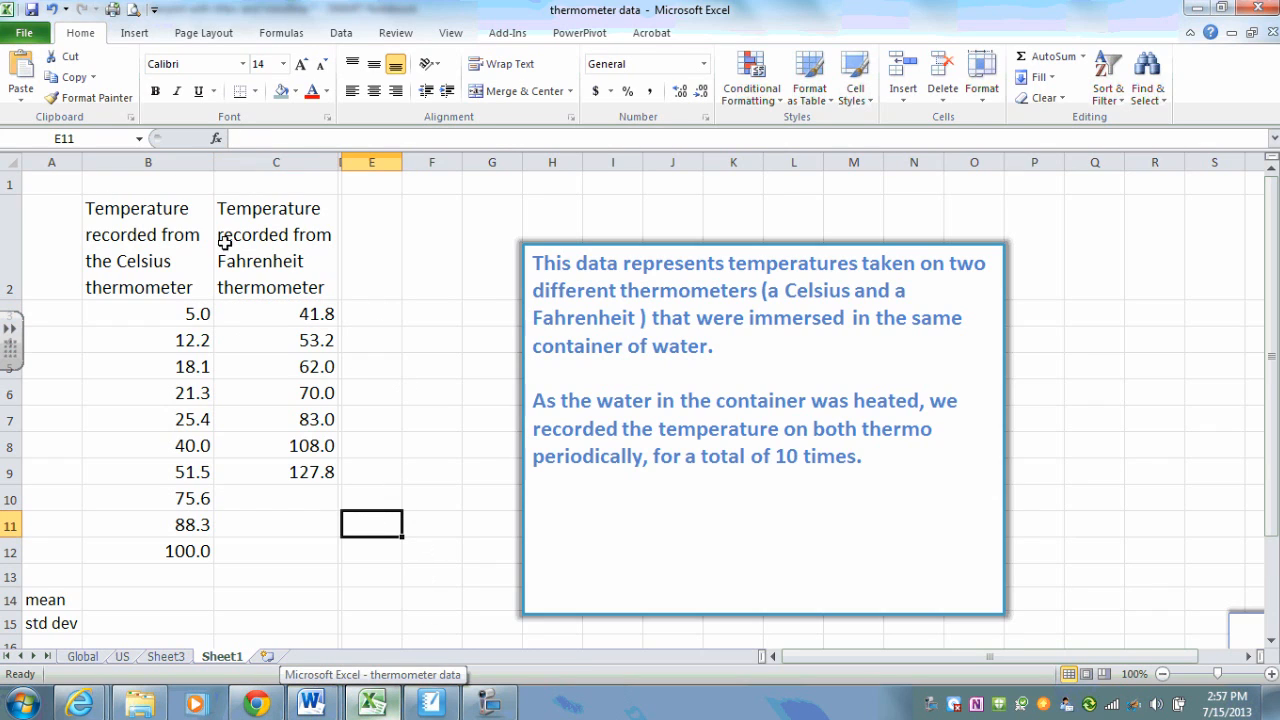
{"action": "left_click", "coordinate": [125, 230]}
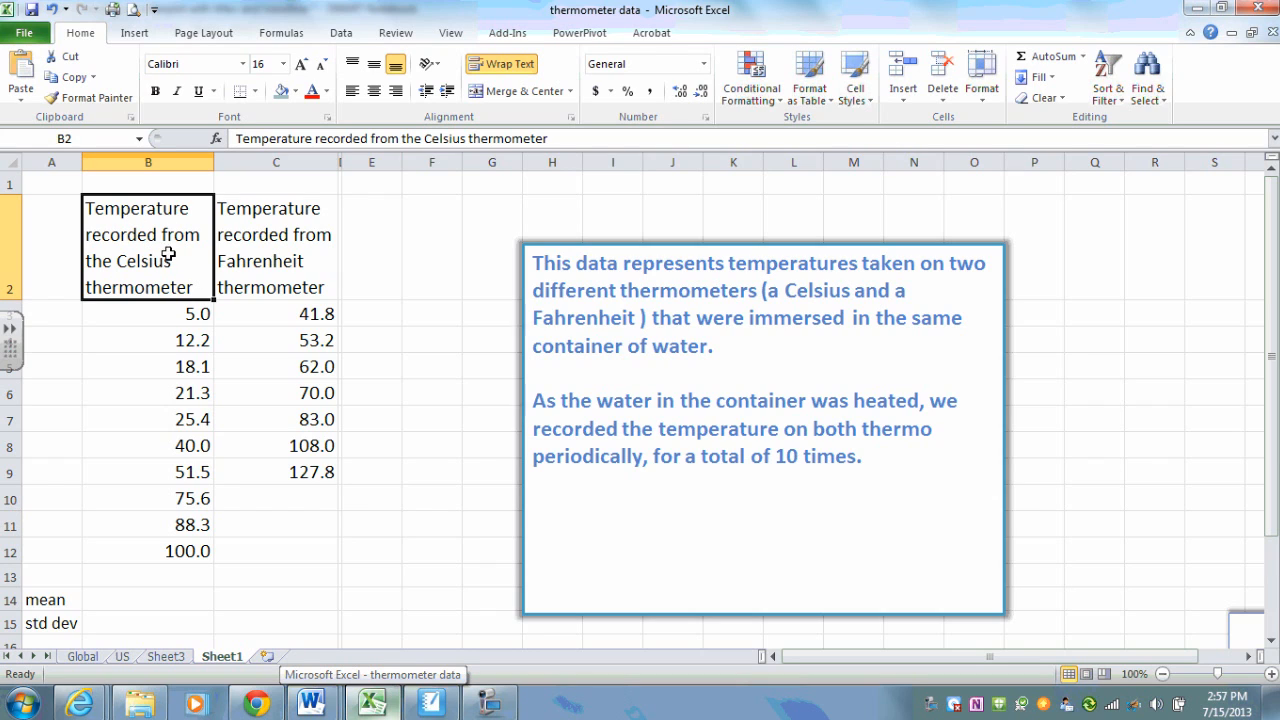
{"action": "left_click", "coordinate": [266, 250]}
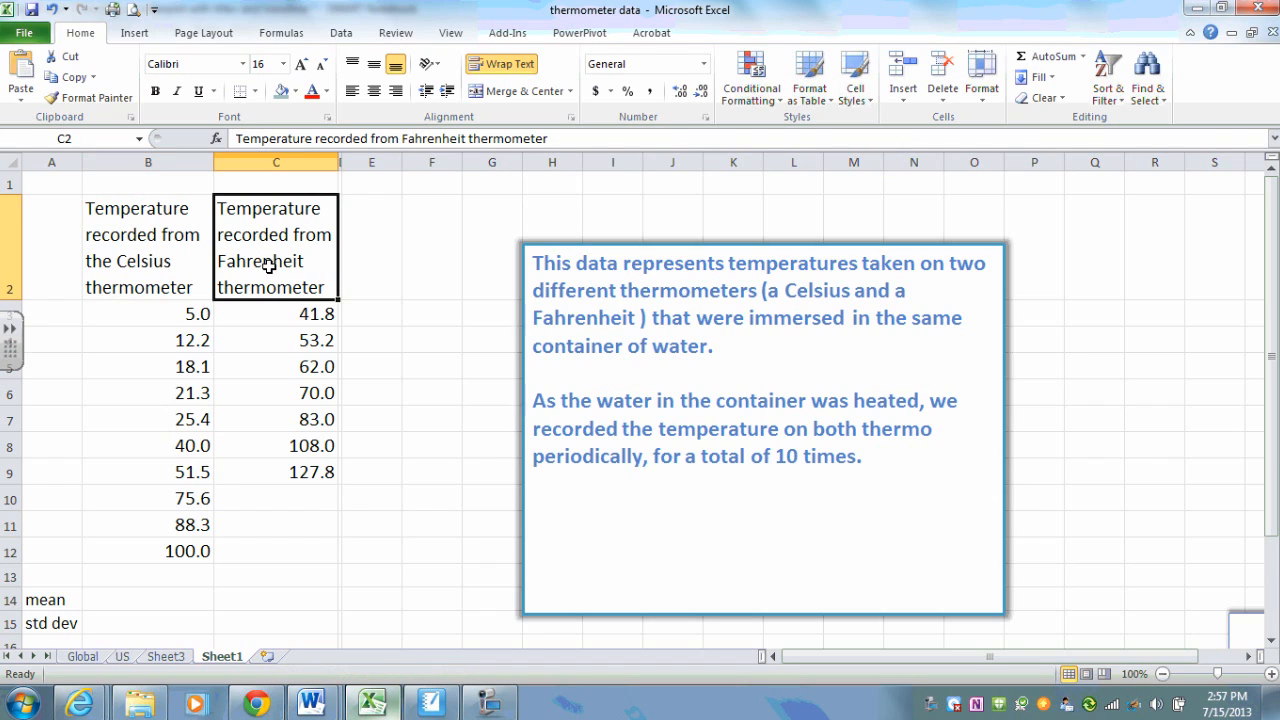
- Enter the header "Temperature recorded from Kelvin thermometer" in cell E2
{"action": "left_click", "coordinate": [352, 228]}
{"action": "type", "text": "T"}
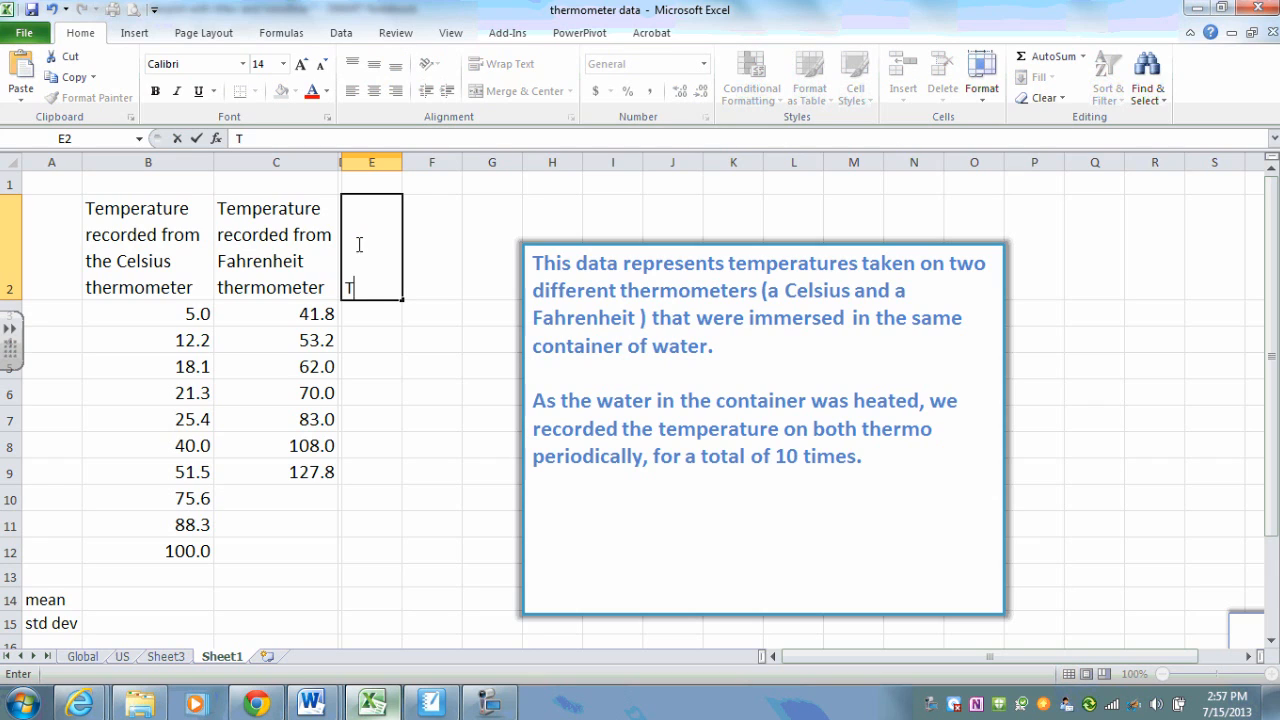
{"action": "type", "text": "emperat"}
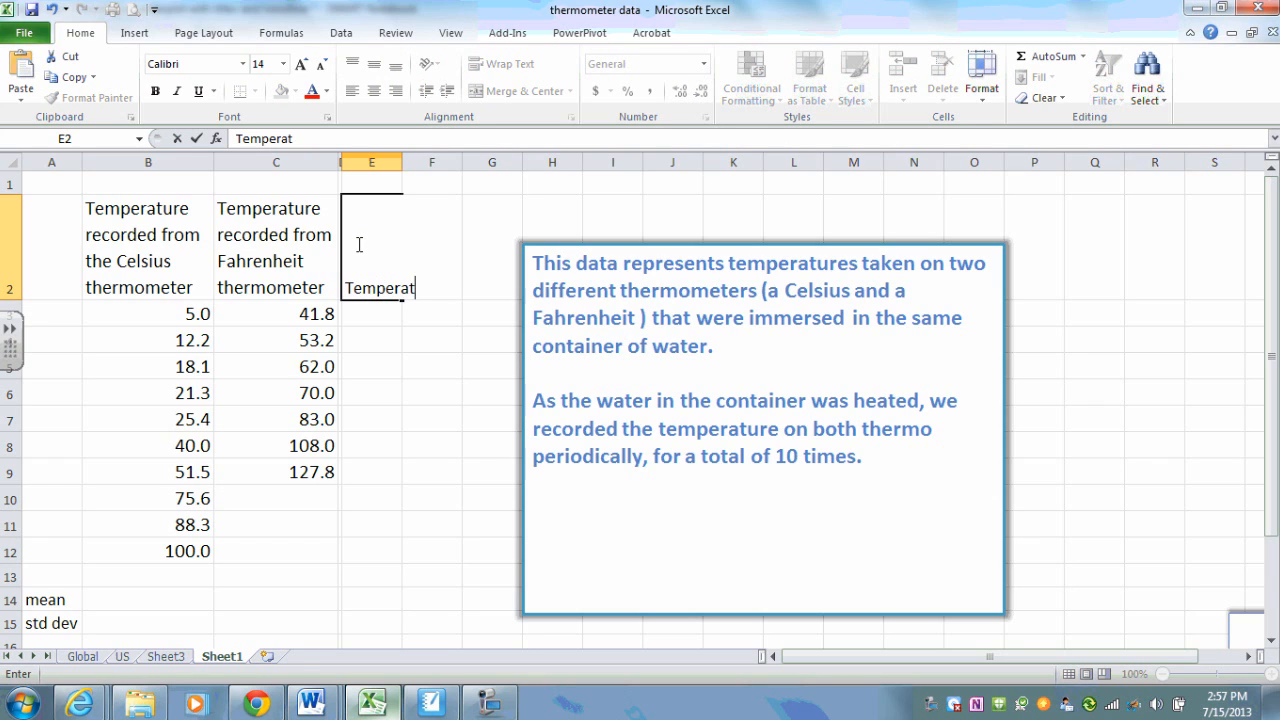
{"action": "type", "text": "ure rec"}
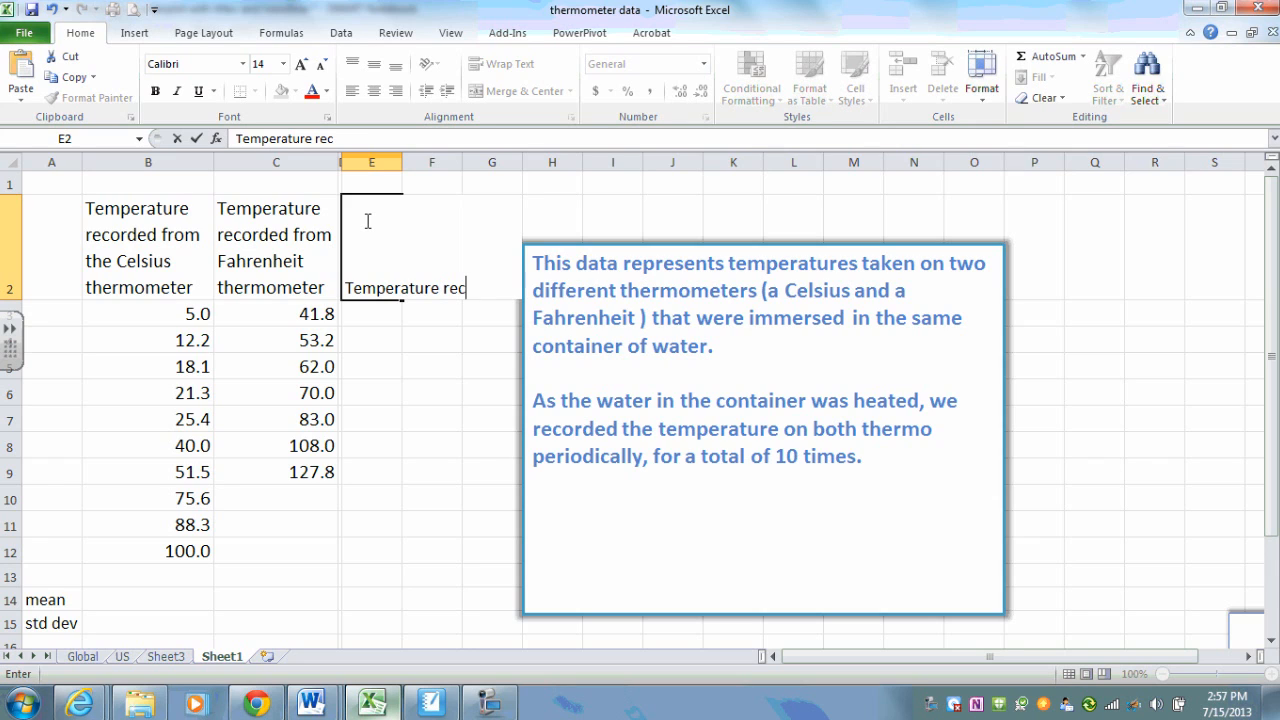
{"action": "type", "text": "orded from "}
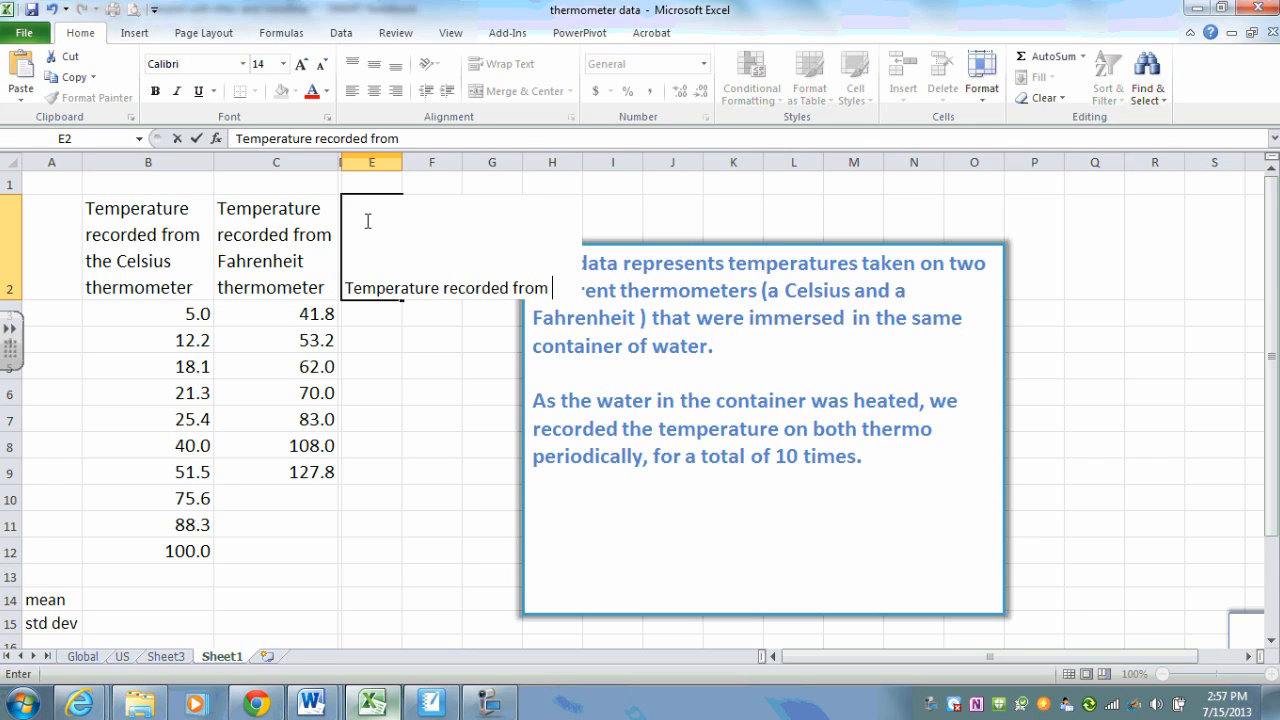
{"action": "type", "text": "Kelvi"}
{"action": "key", "text": "BackSpace"}
{"action": "type", "text": "ving"}
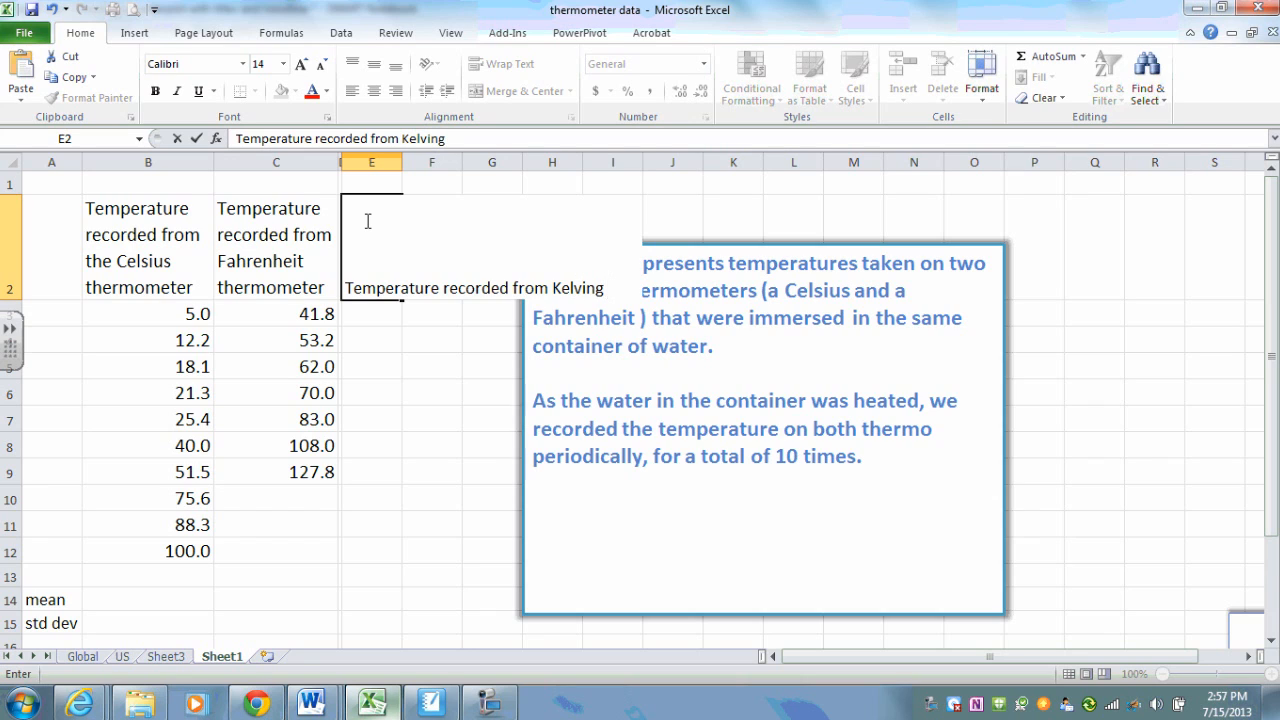
{"action": "key", "text": "BackSpace"}
{"action": "type", "text": "thermome"}
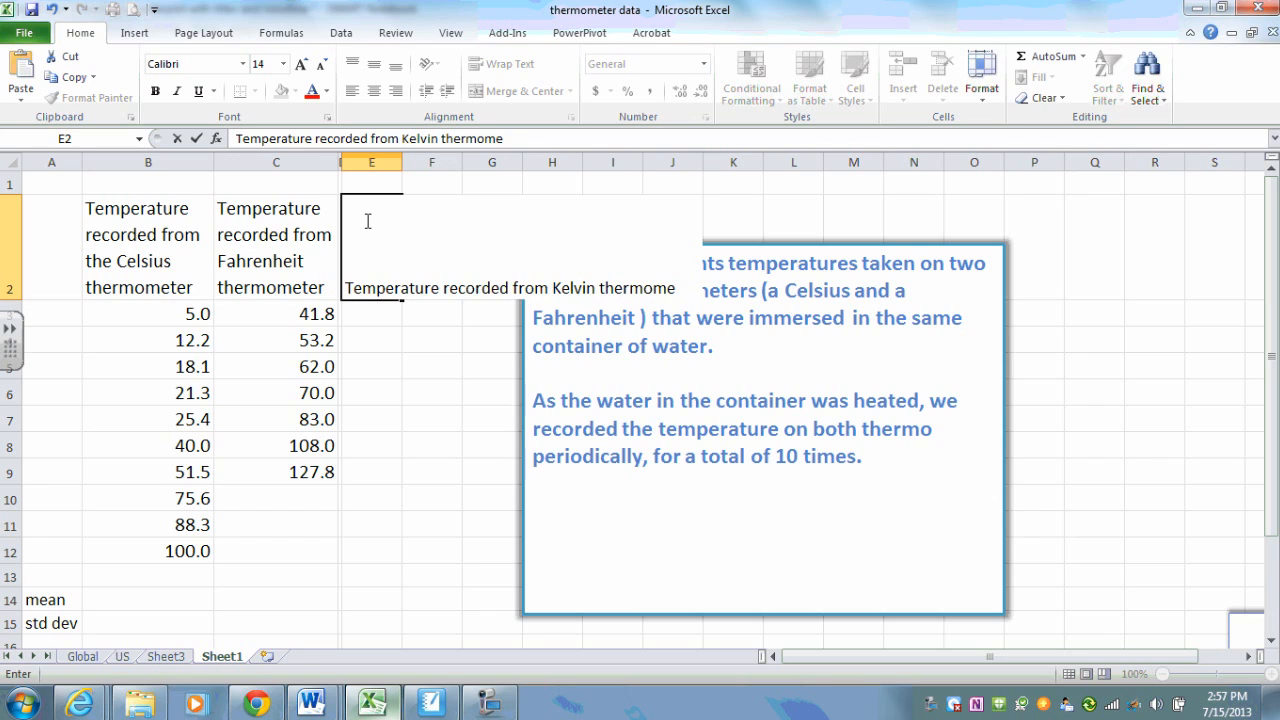
{"action": "type", "text": "ter"}
{"action": "key", "text": "Return"}
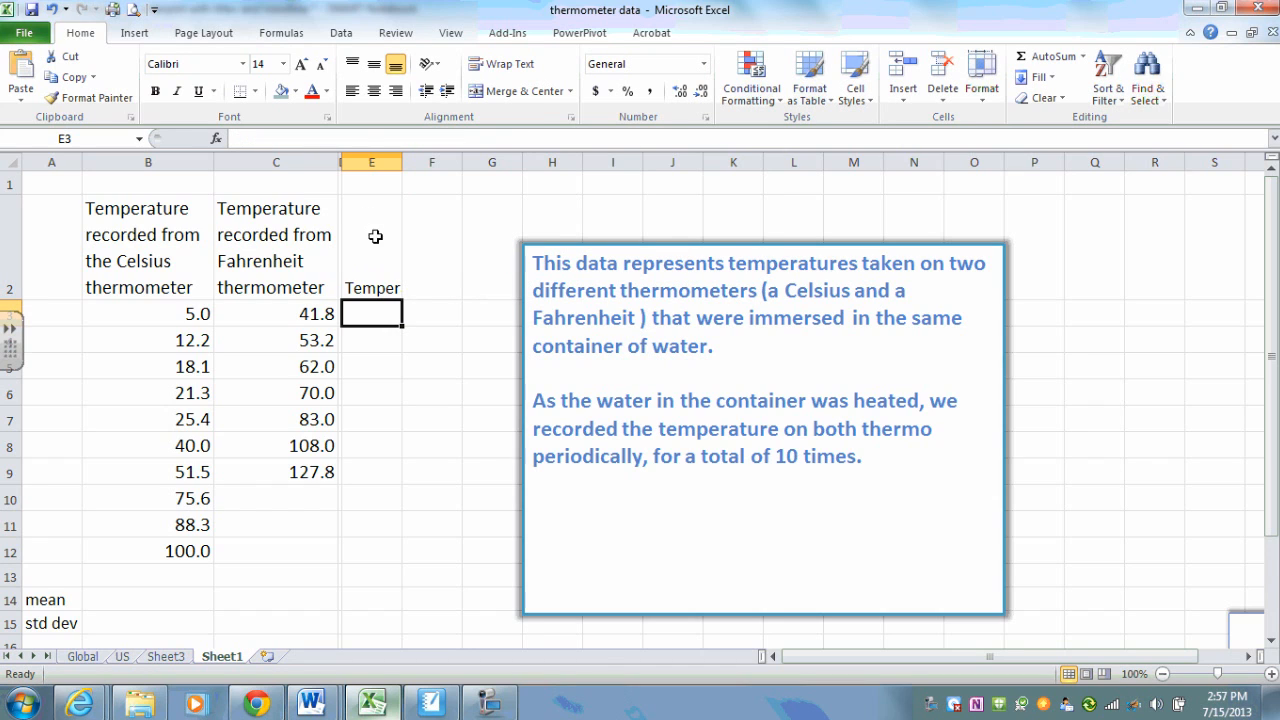
- Turn on text wrapping for the Kelvin thermometer header in cell E2
{"action": "left_click", "coordinate": [381, 277]}
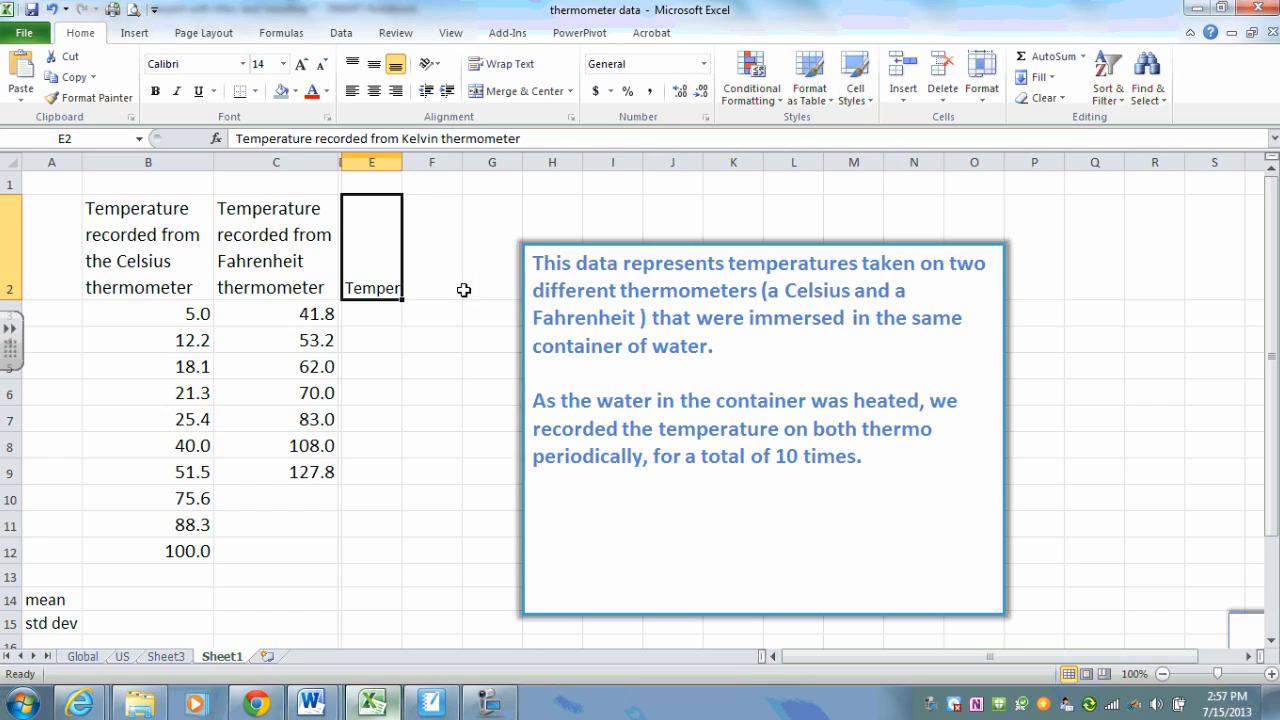
{"action": "right_click", "coordinate": [360, 276]}
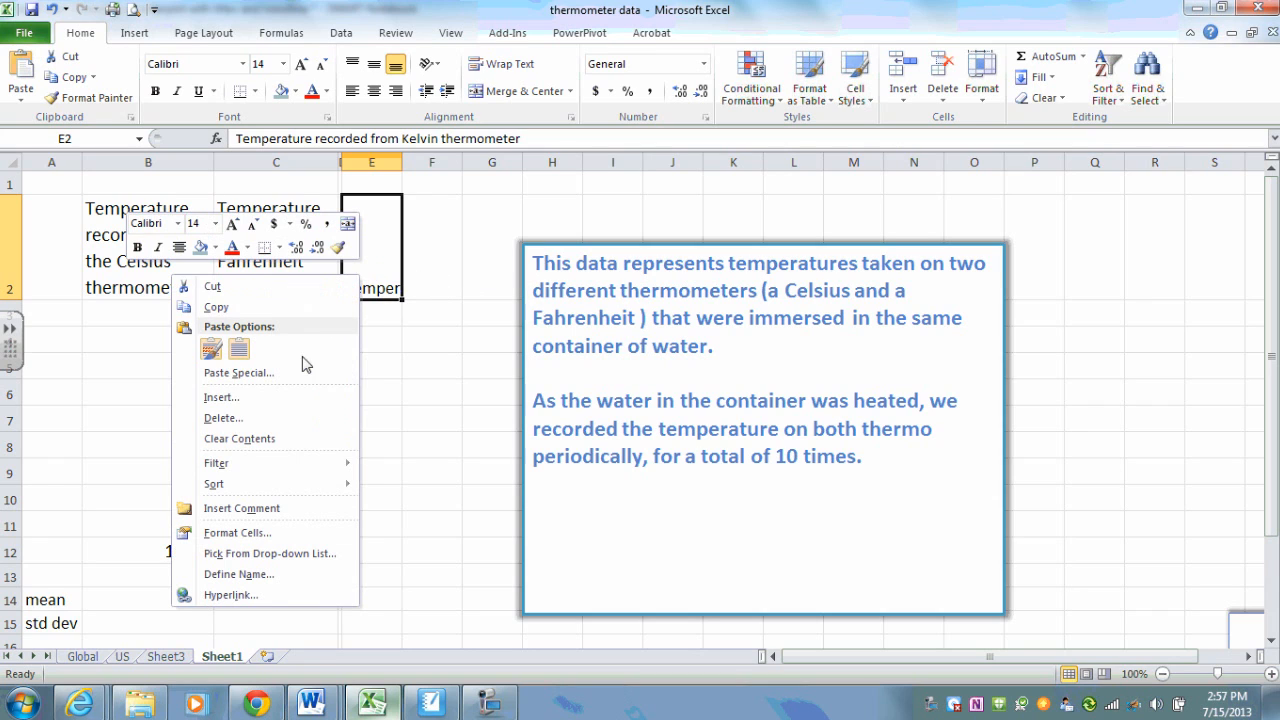
{"action": "left_click", "coordinate": [272, 534]}
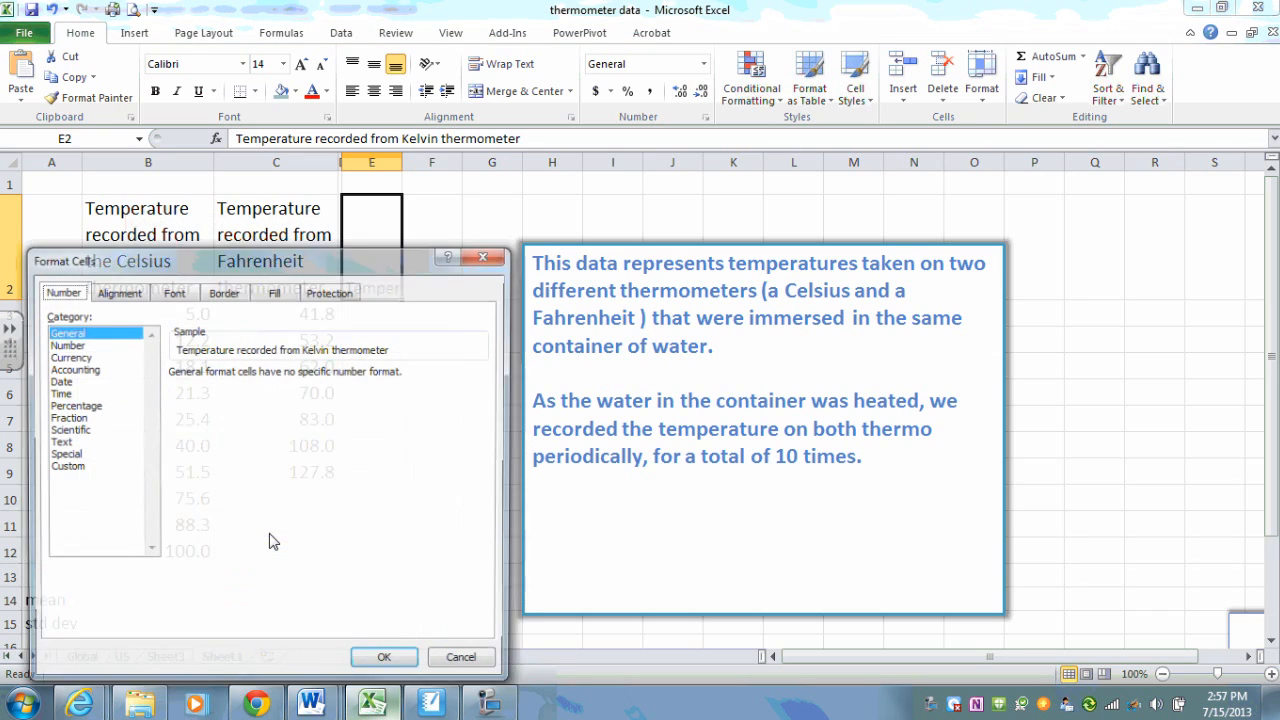
{"action": "left_click", "coordinate": [118, 292]}
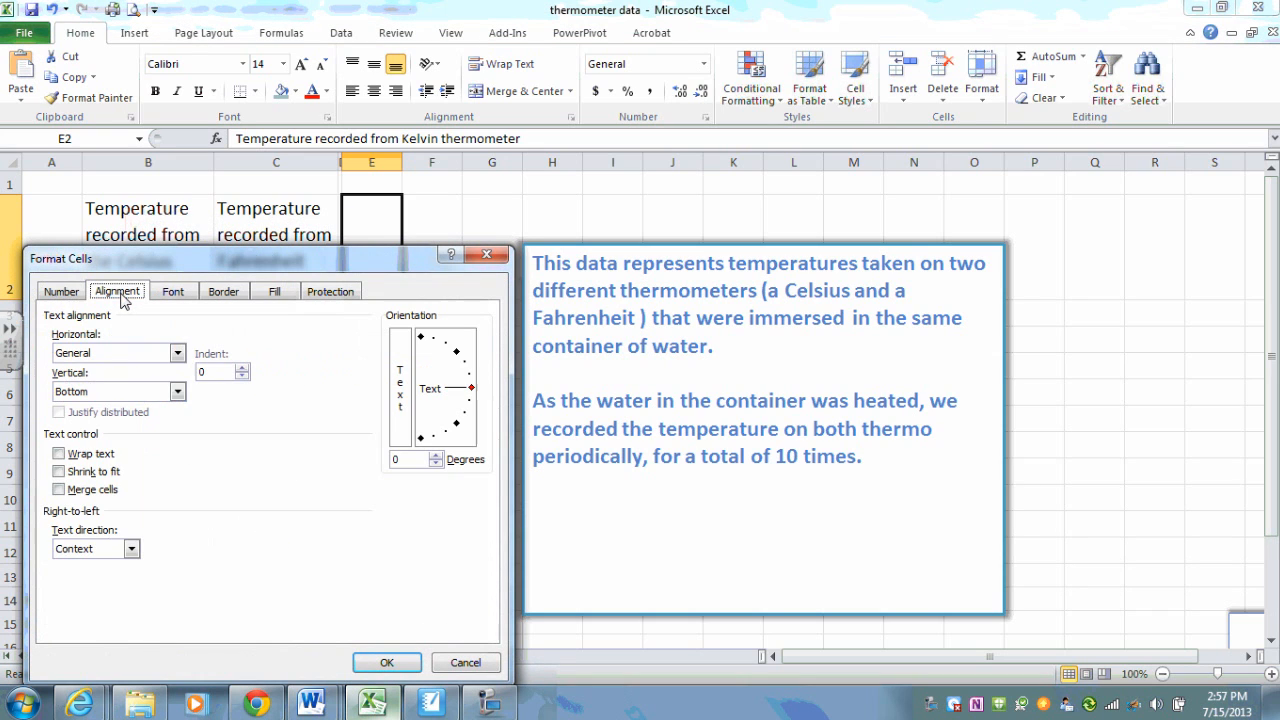
{"action": "left_click", "coordinate": [62, 455]}
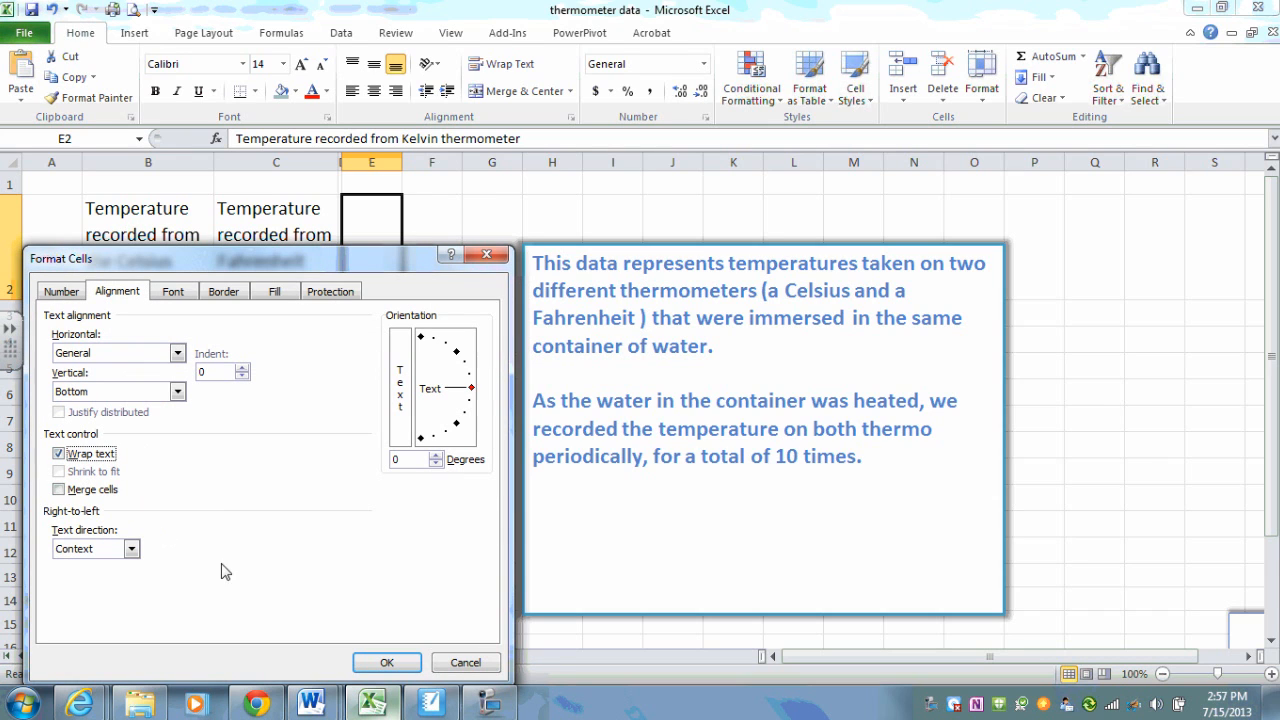
{"action": "left_click", "coordinate": [412, 666]}
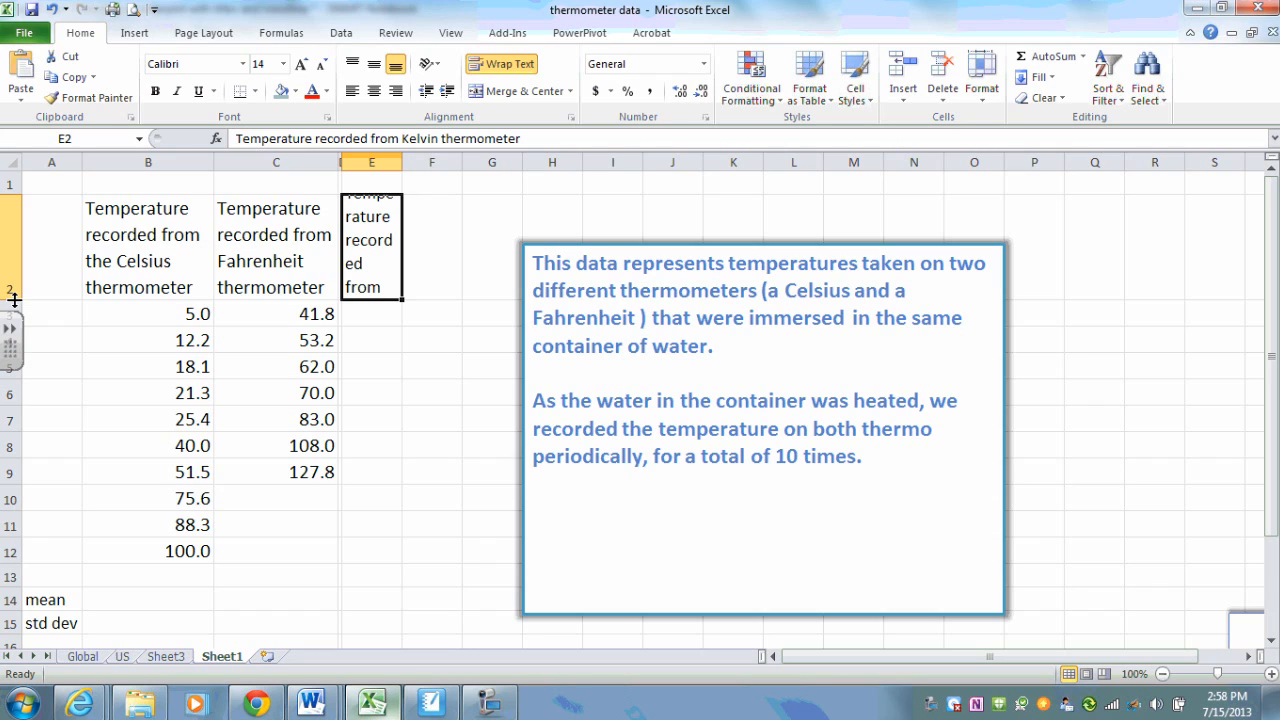
- Make row 2 taller and widen column E until the wrapped Kelvin header fits without broken words
{"action": "left_click_drag", "start_coordinate": [14, 299], "coordinate": [14, 346]}
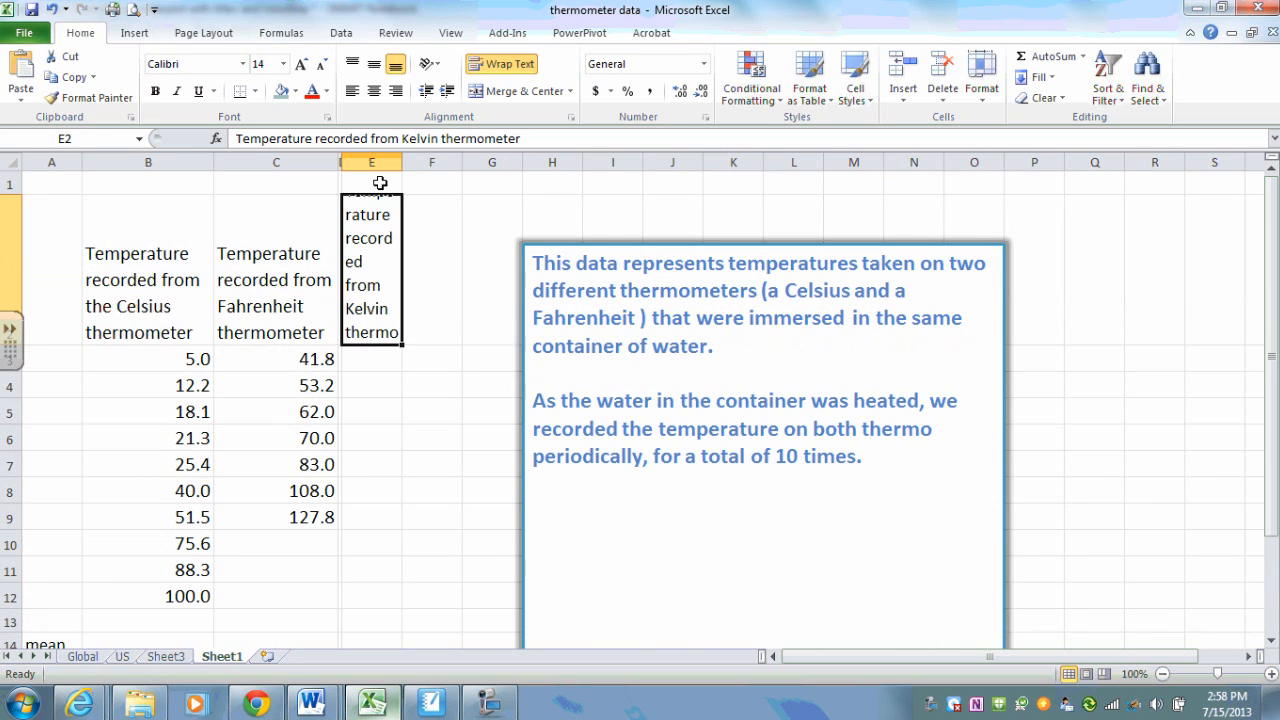
{"action": "left_click_drag", "start_coordinate": [400, 161], "coordinate": [451, 170]}
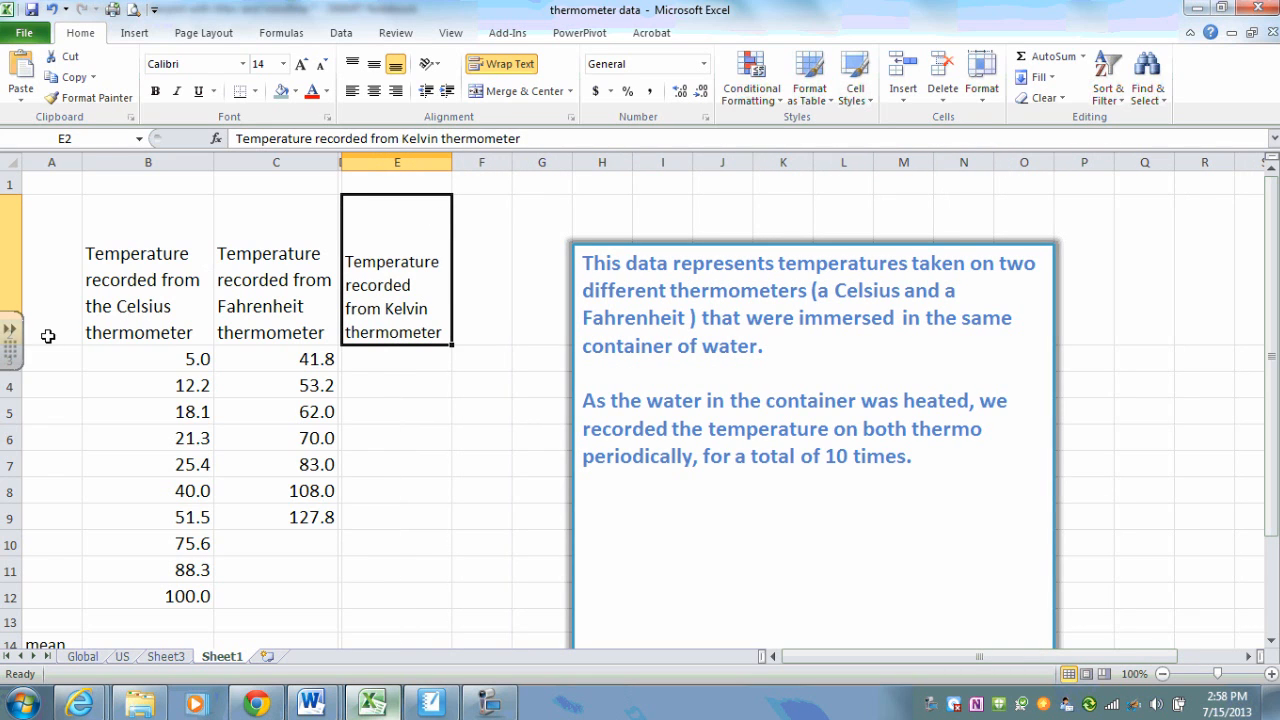
{"action": "scroll", "coordinate": [61, 282], "scroll_direction": "down", "scroll_amount": 2}
{"action": "scroll", "coordinate": [57, 300], "scroll_direction": "up", "scroll_amount": 2}
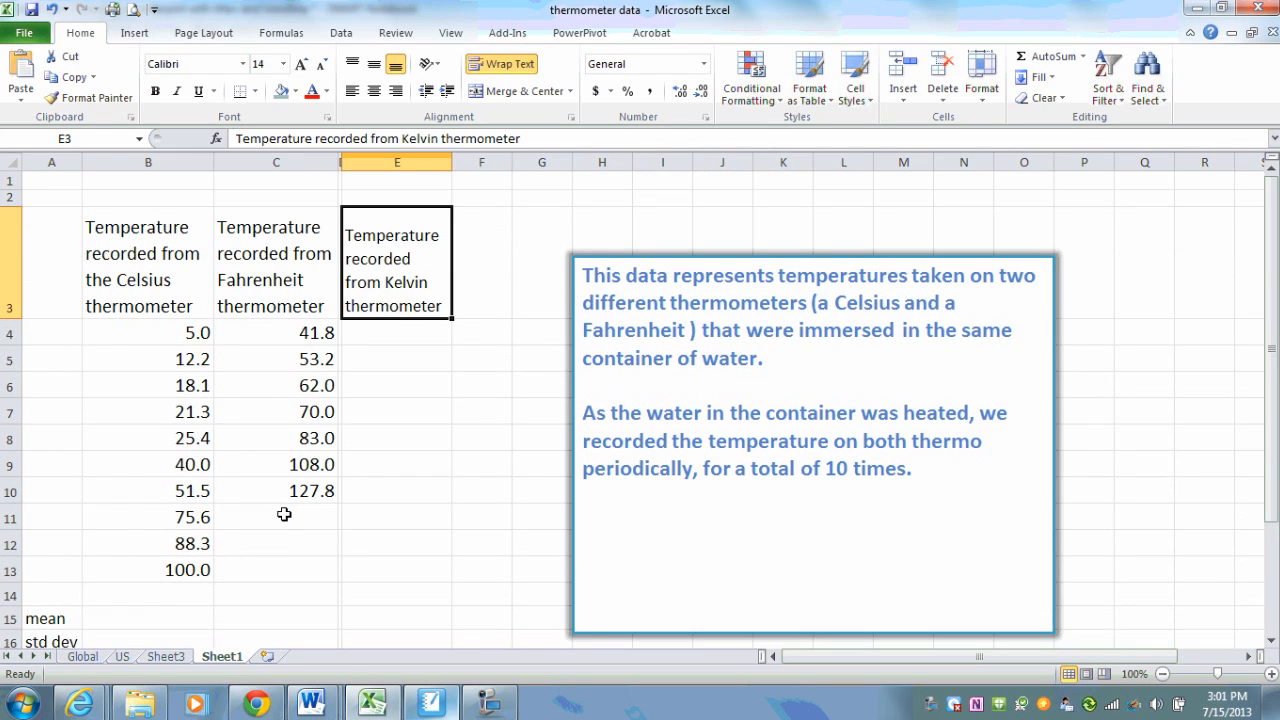
- Enter the missing Fahrenheit readings 164.4, 193.6 and 210.8 in cells C11 to C13
{"action": "left_click", "coordinate": [288, 511]}
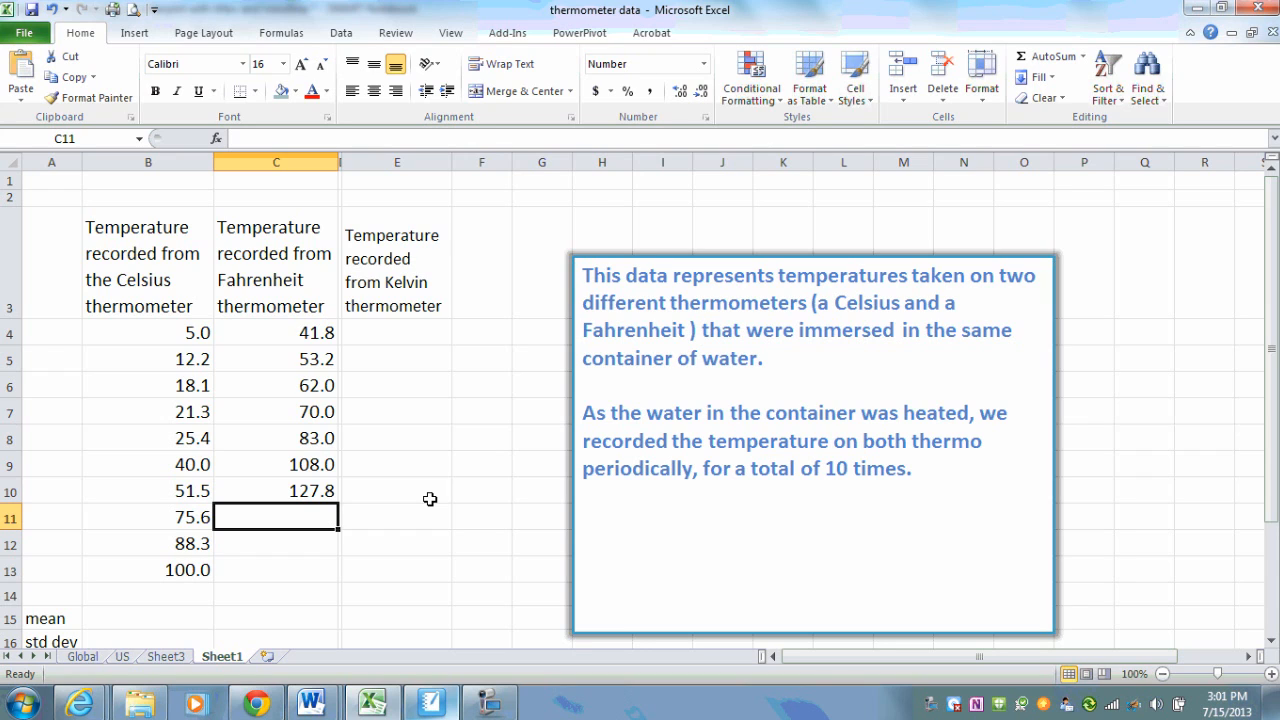
{"action": "type", "text": "164.4"}
{"action": "key", "text": "Return"}
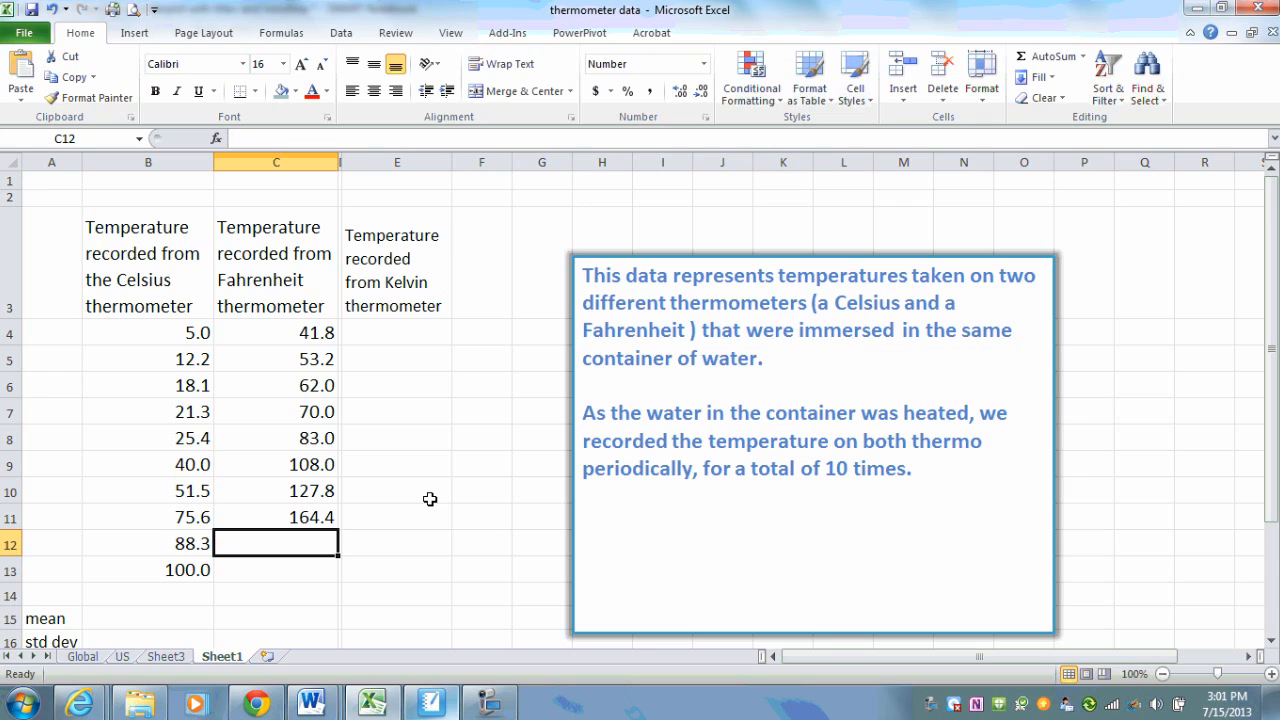
{"action": "type", "text": "193."}
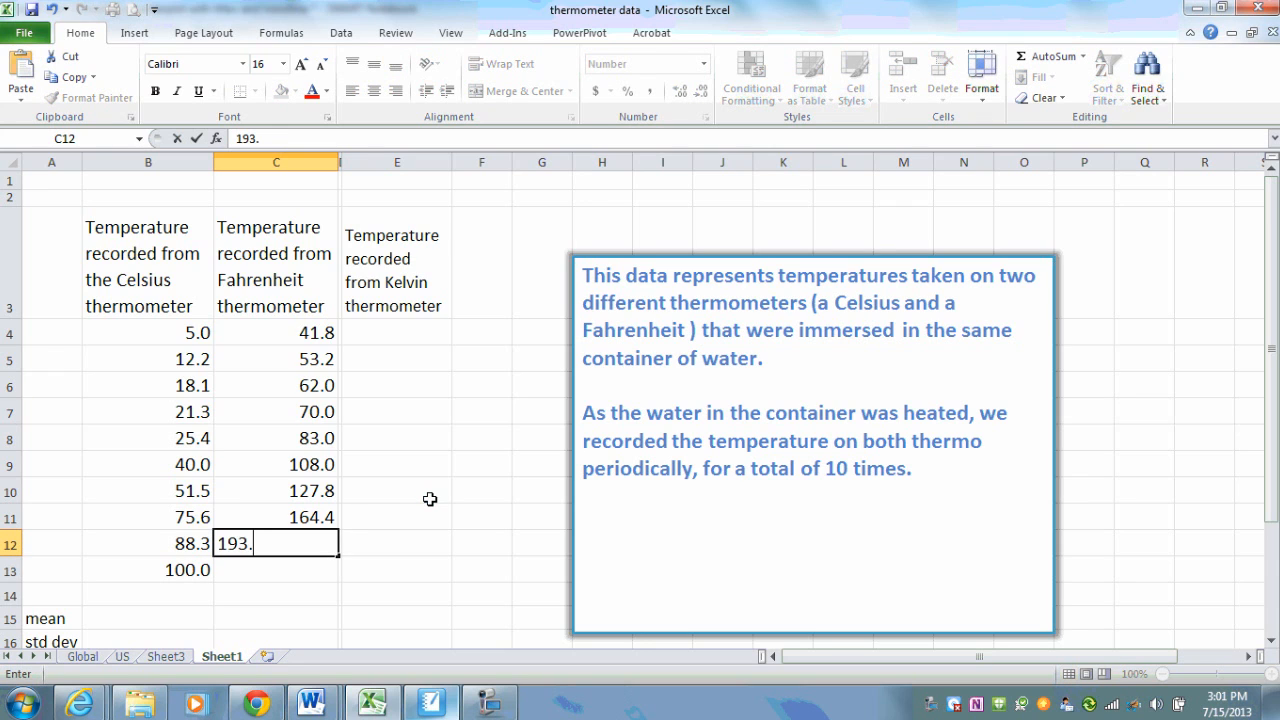
{"action": "type", "text": "6"}
{"action": "key", "text": "Return"}
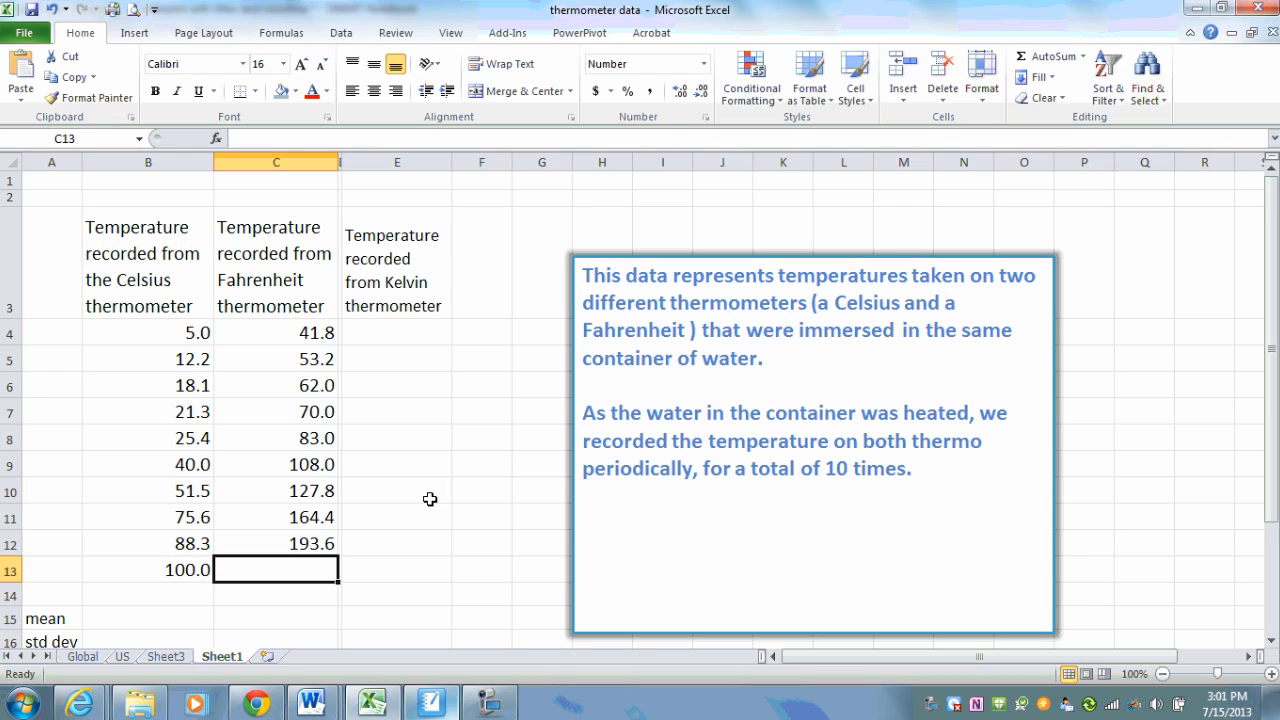
{"action": "type", "text": "210.8"}
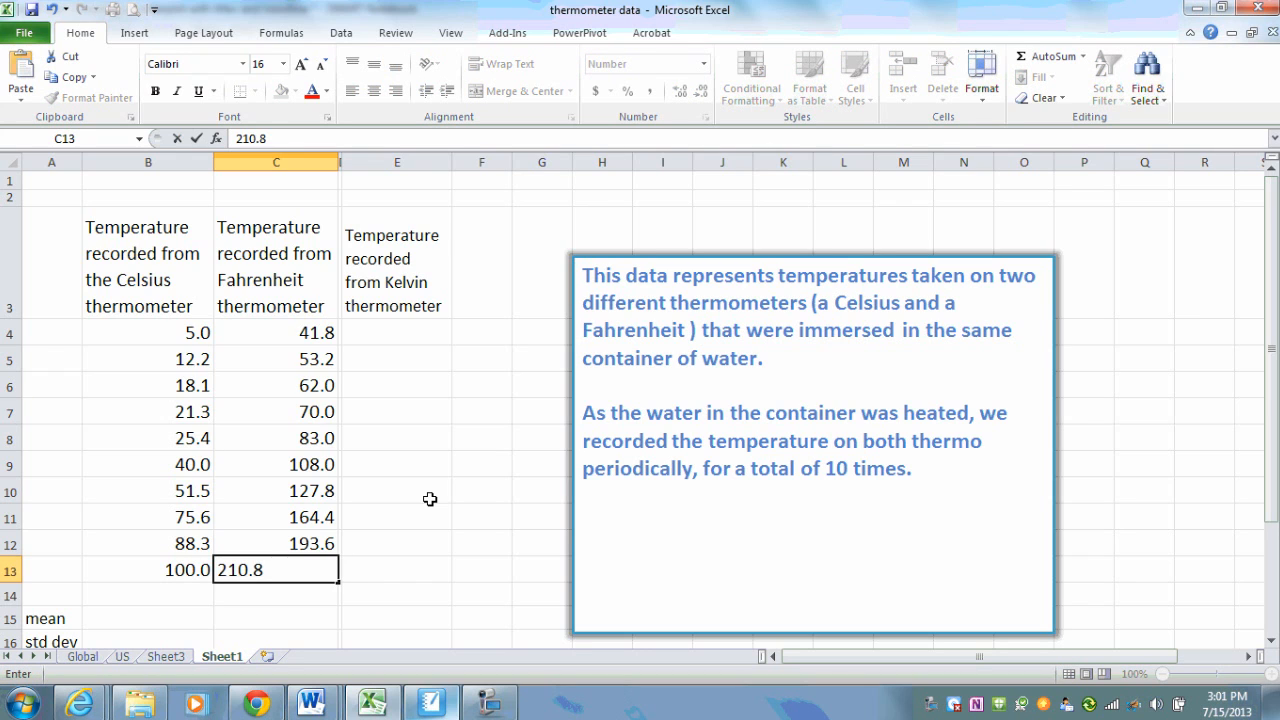
{"action": "key", "text": "Return"}
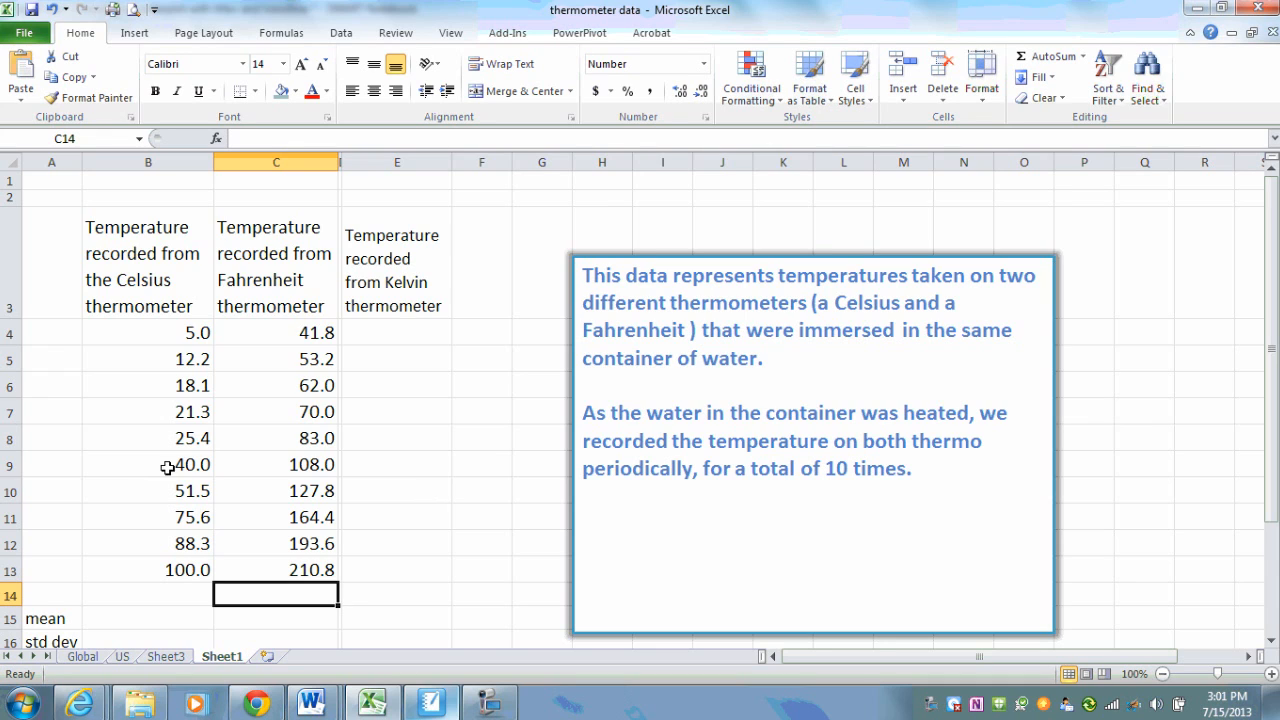
- Enter 5.0 as the first reading in the Kelvin column, cell E4
{"action": "left_click", "coordinate": [186, 333]}
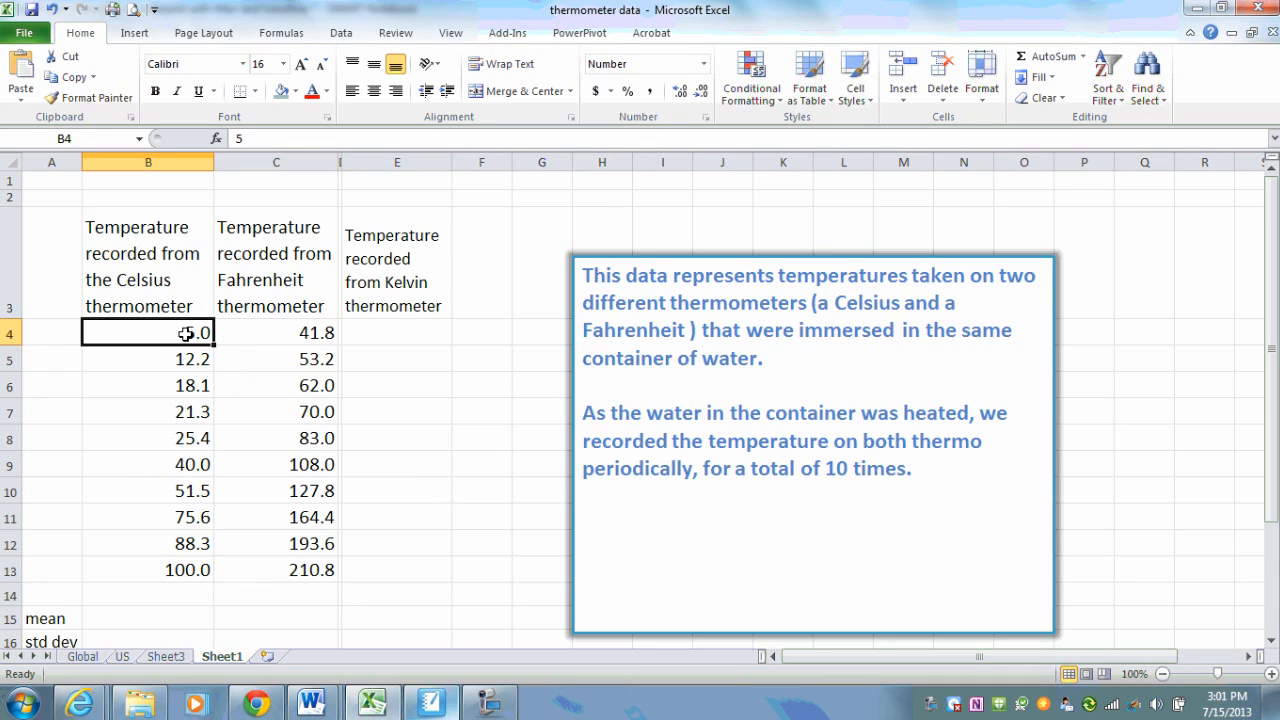
{"action": "left_click", "coordinate": [380, 333]}
{"action": "type", "text": "5.0"}
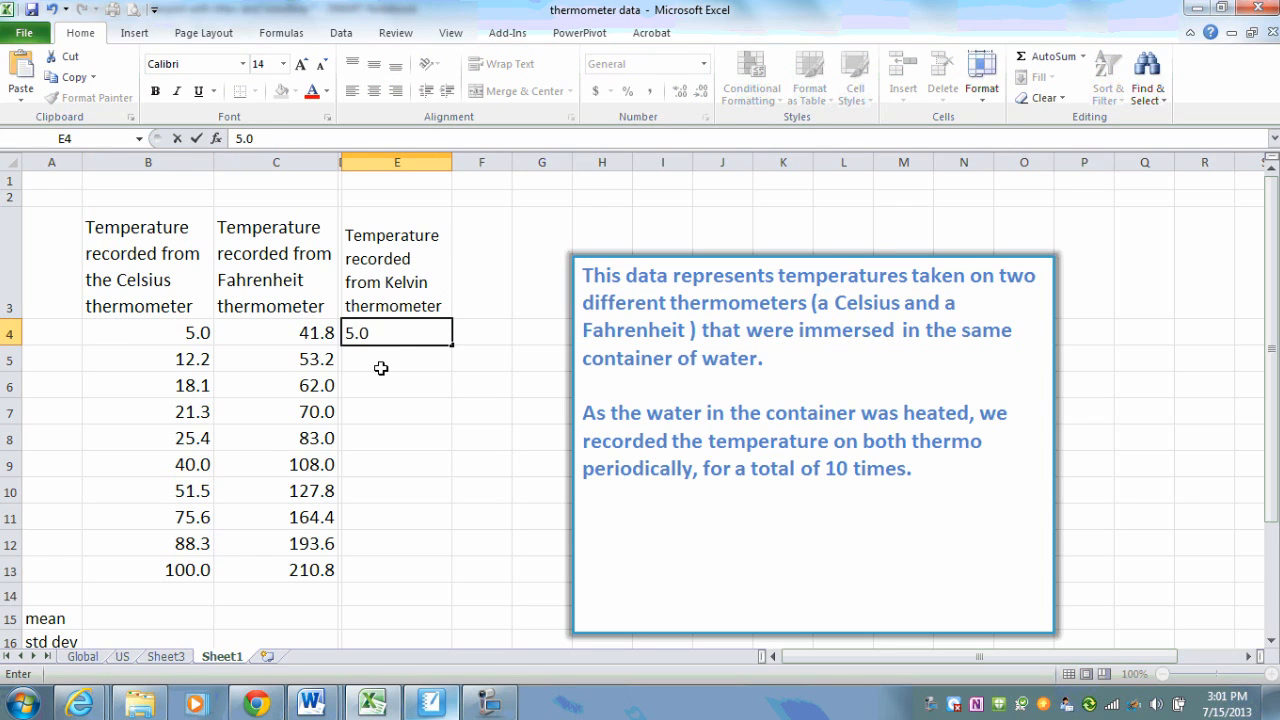
{"action": "key", "text": "Return"}
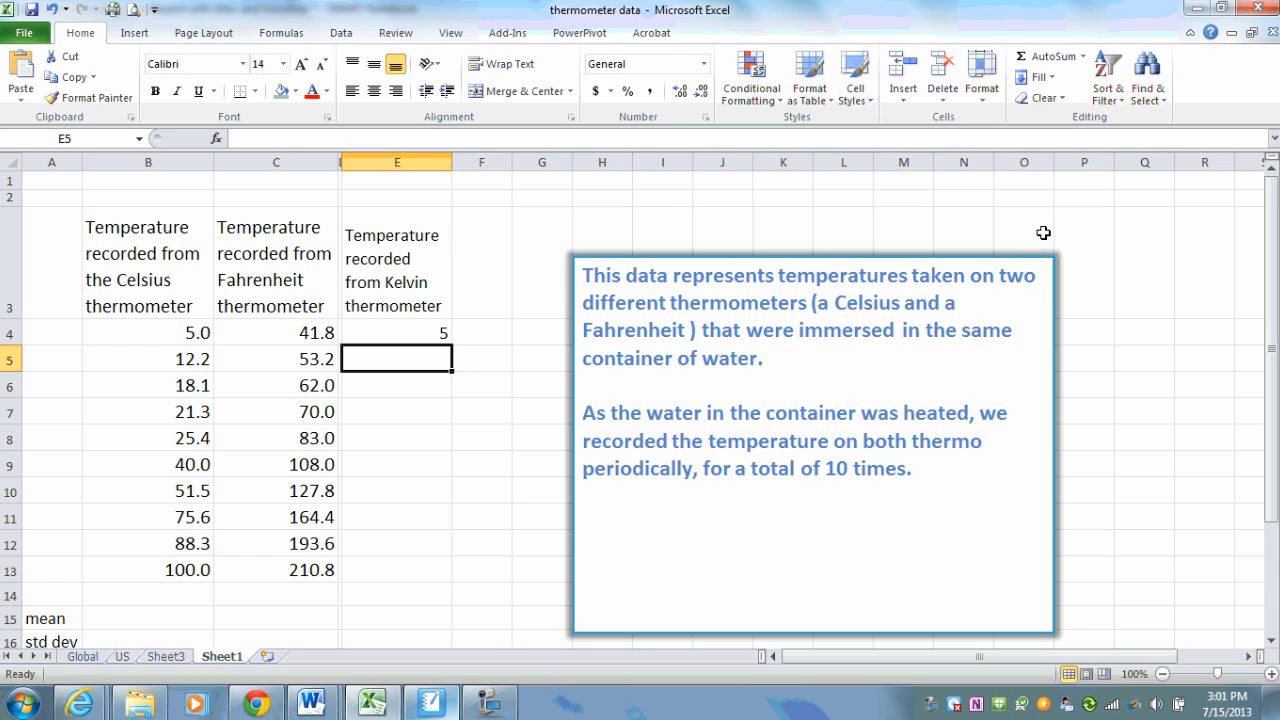
- Format the Kelvin cells E4 to E13 as Number with 1 decimal place
{"action": "left_click", "coordinate": [181, 331]}
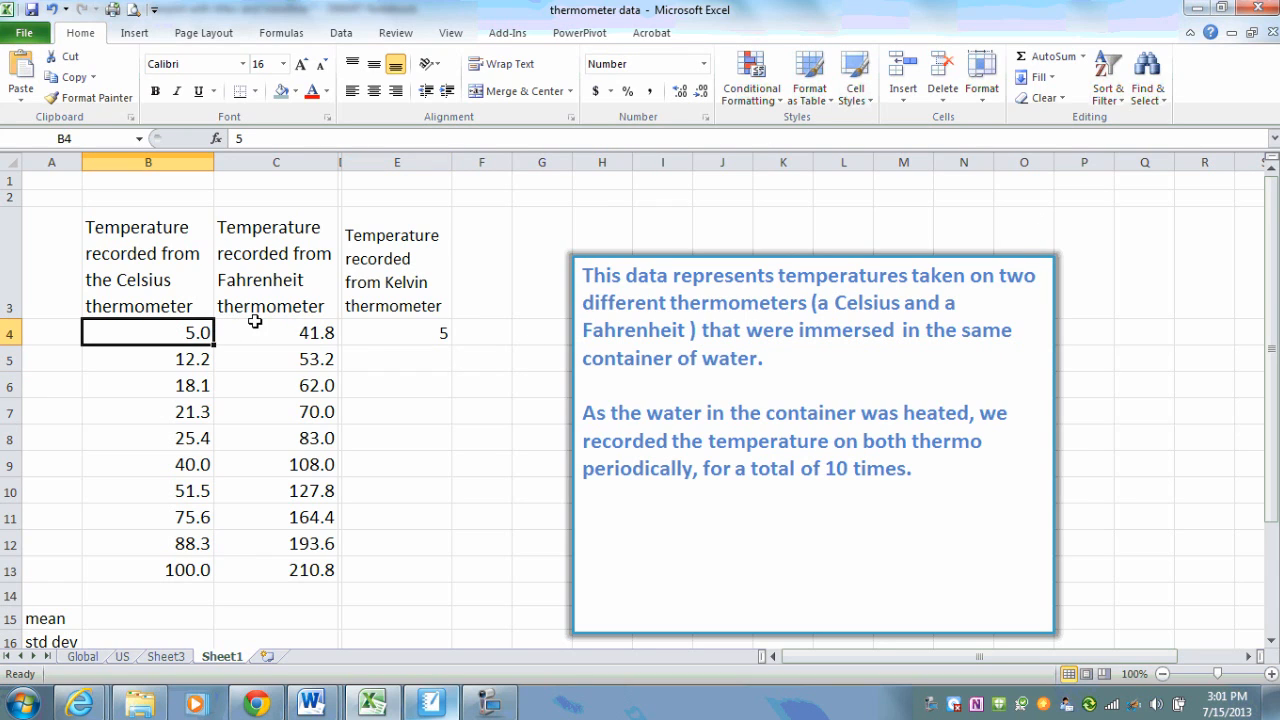
{"action": "left_click", "coordinate": [435, 333]}
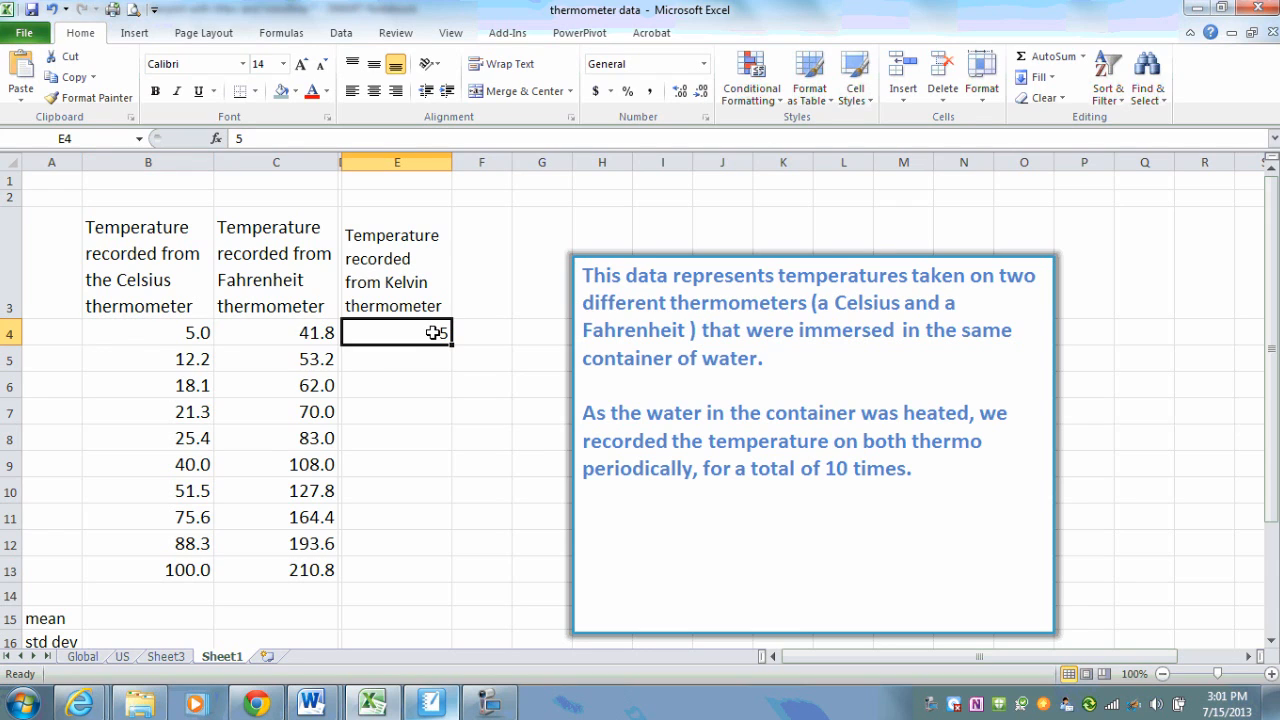
{"action": "left_click_drag", "start_coordinate": [423, 331], "coordinate": [397, 562]}
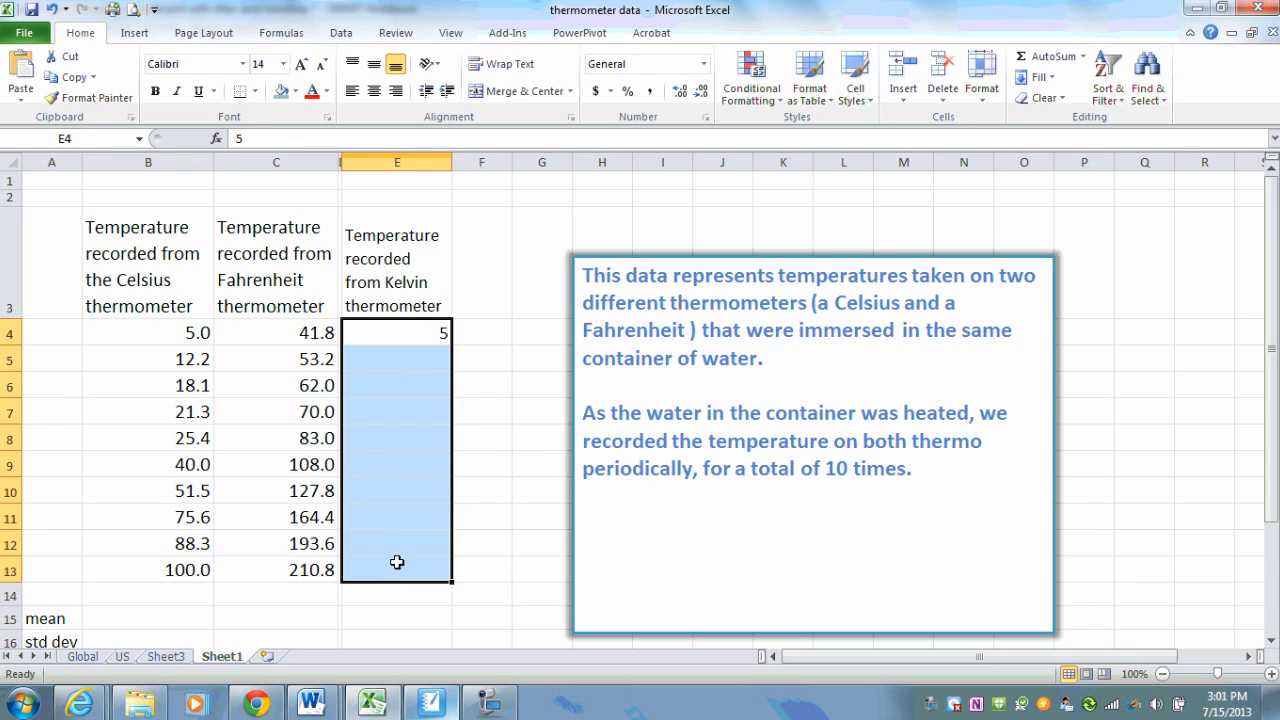
{"action": "right_click", "coordinate": [384, 390]}
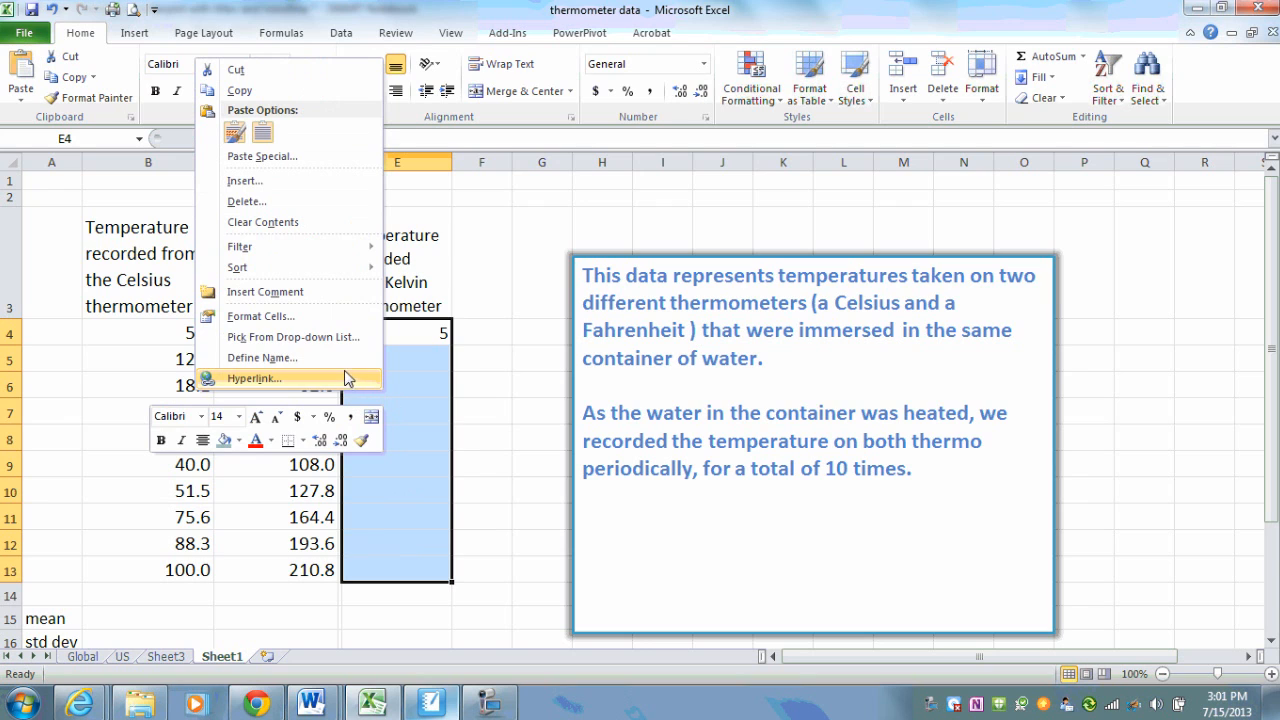
{"action": "left_click", "coordinate": [280, 317]}
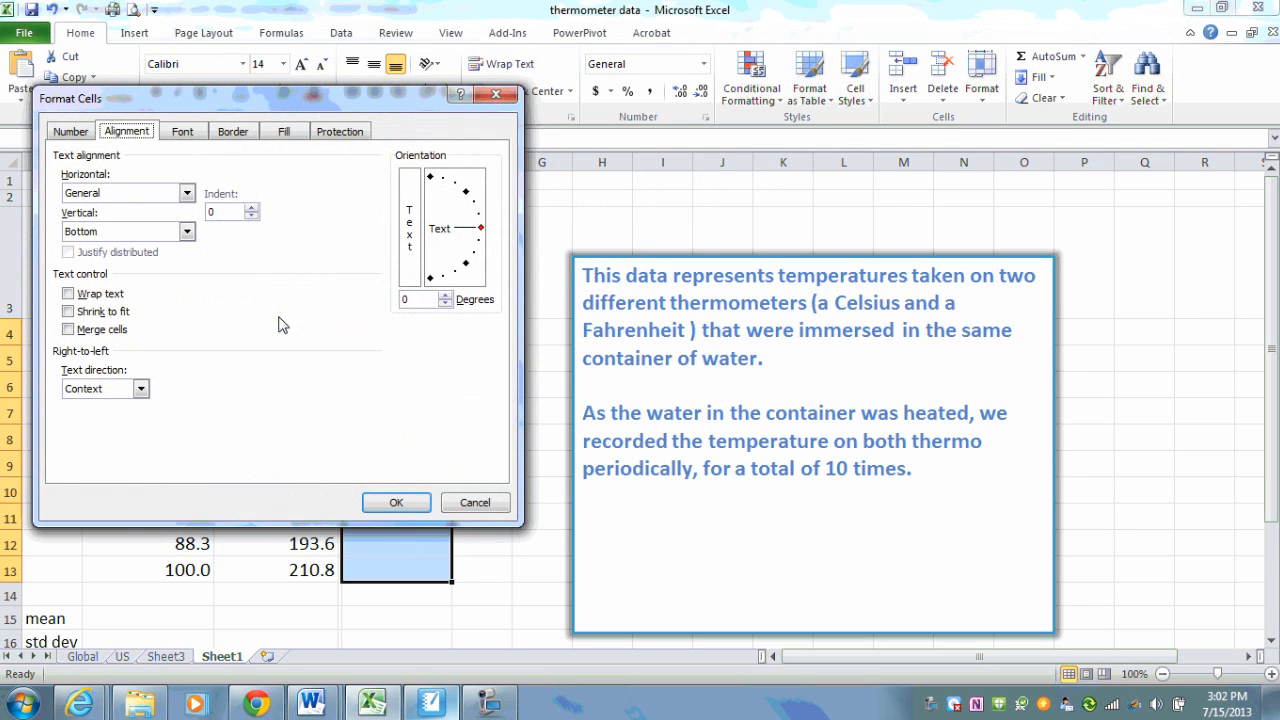
{"action": "left_click", "coordinate": [70, 133]}
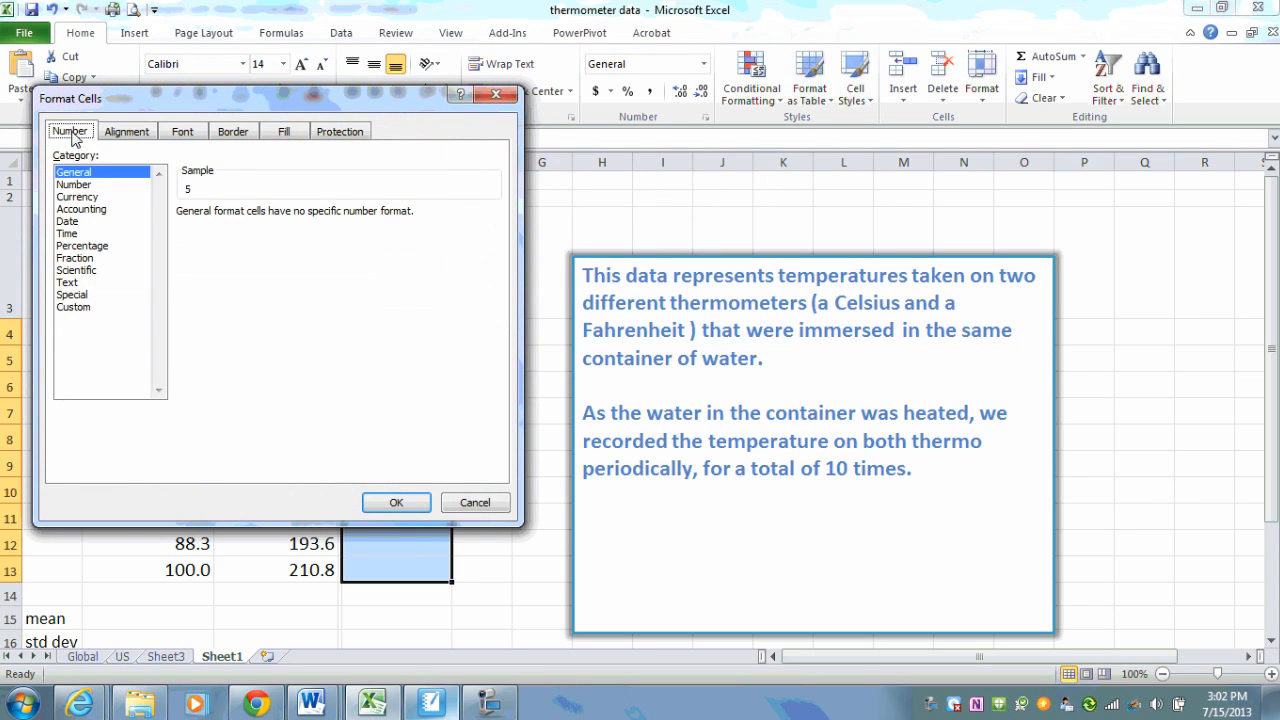
{"action": "left_click", "coordinate": [88, 186]}
{"action": "left_click", "coordinate": [300, 218]}
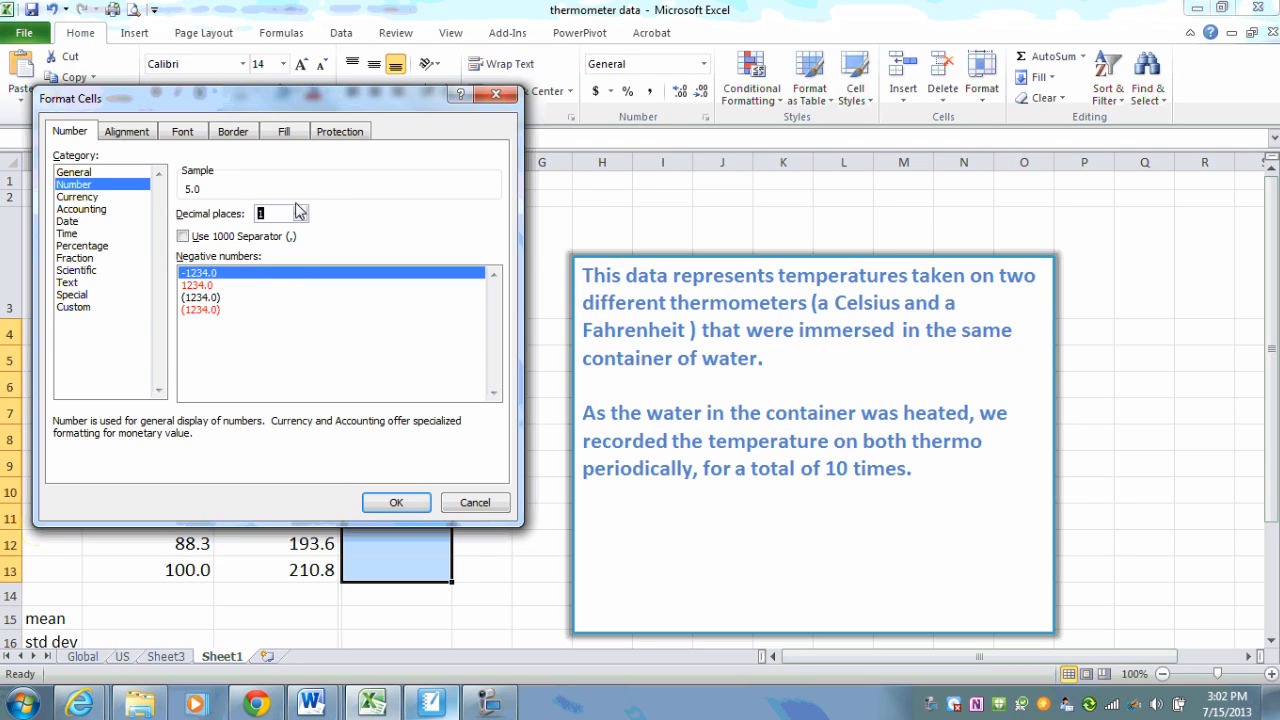
{"action": "left_click", "coordinate": [414, 498]}
{"action": "left_click_drag", "start_coordinate": [437, 356], "coordinate": [449, 590]}
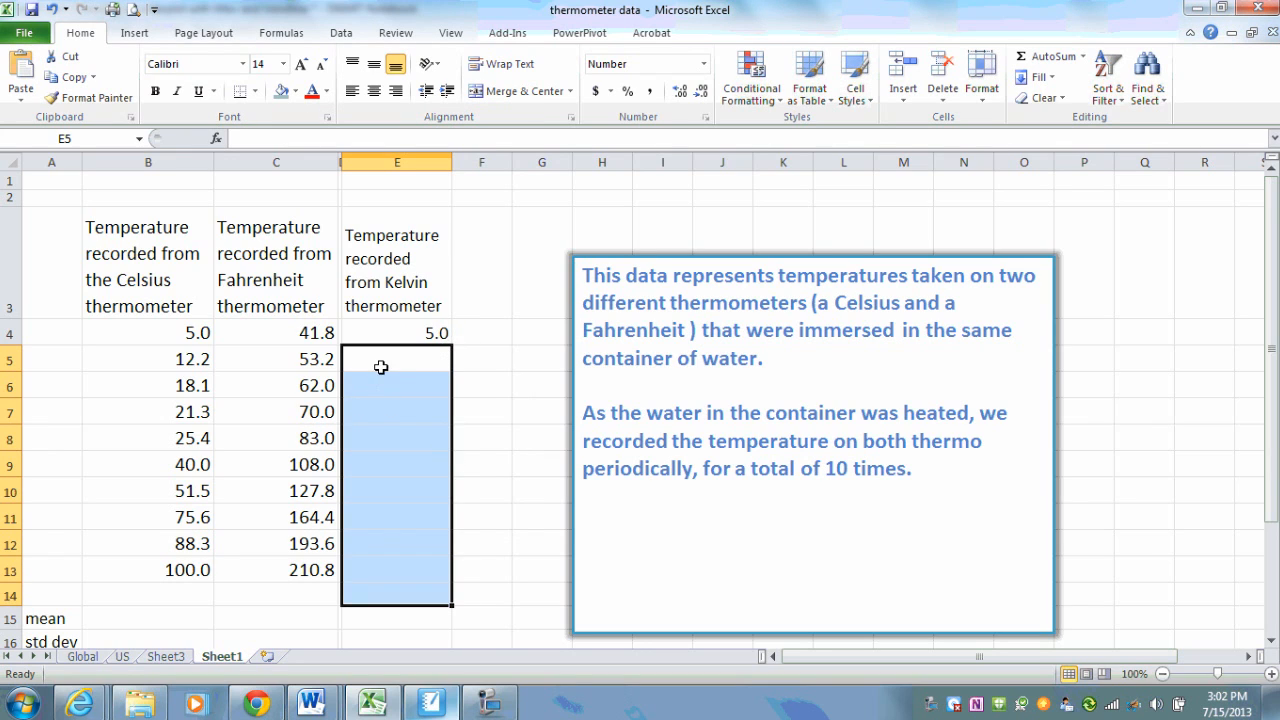
- Delete the entire Kelvin column E and slightly widen the narrow column D
{"action": "left_click", "coordinate": [388, 157]}
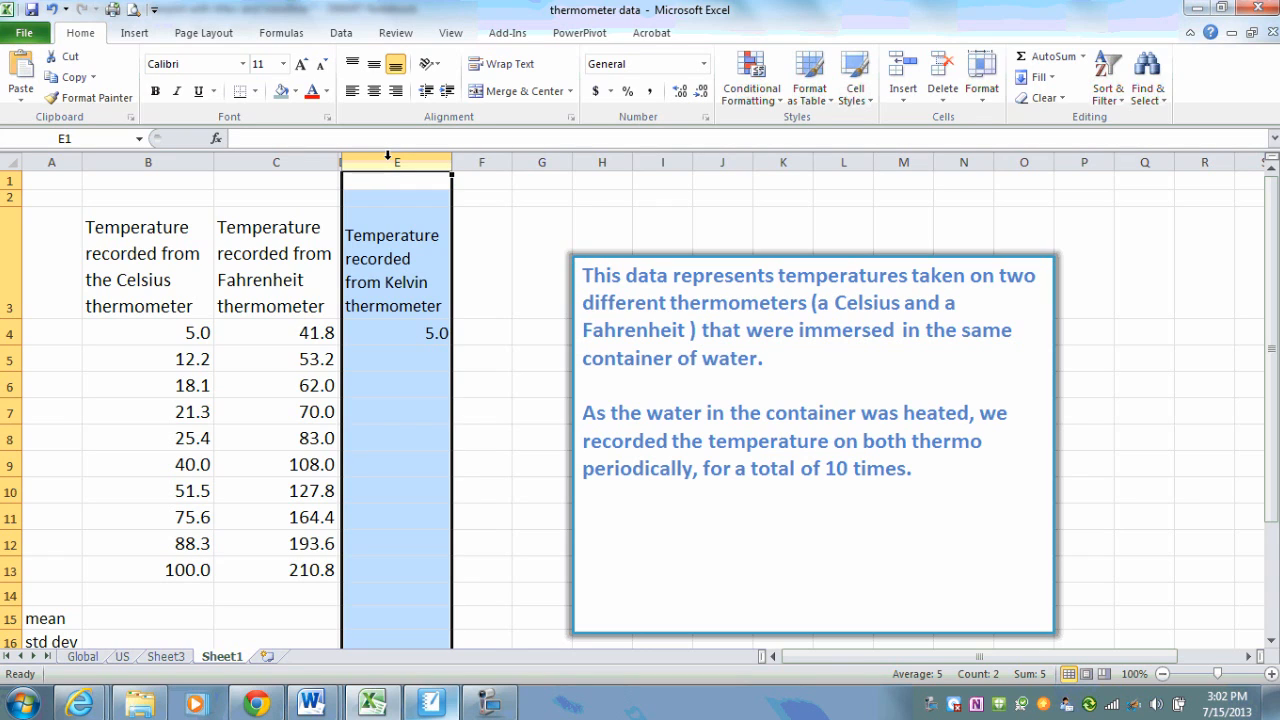
{"action": "right_click", "coordinate": [389, 160]}
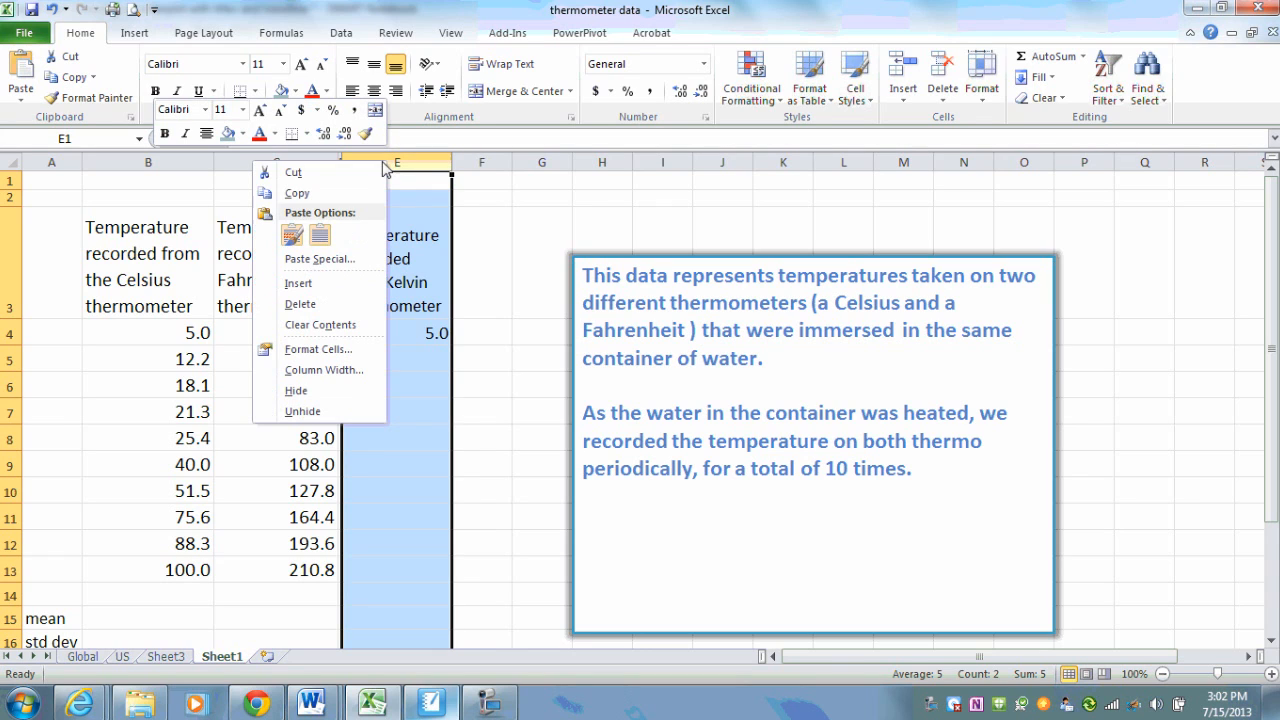
{"action": "left_click", "coordinate": [345, 305]}
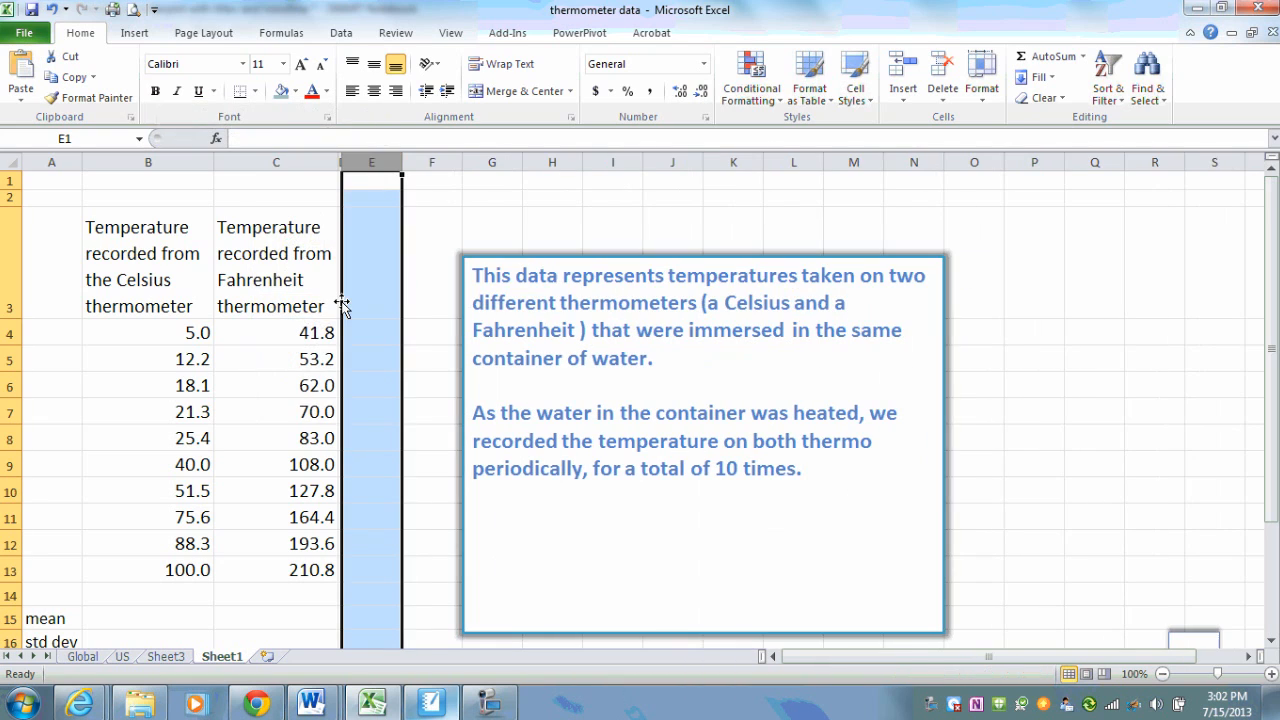
{"action": "left_click", "coordinate": [427, 227]}
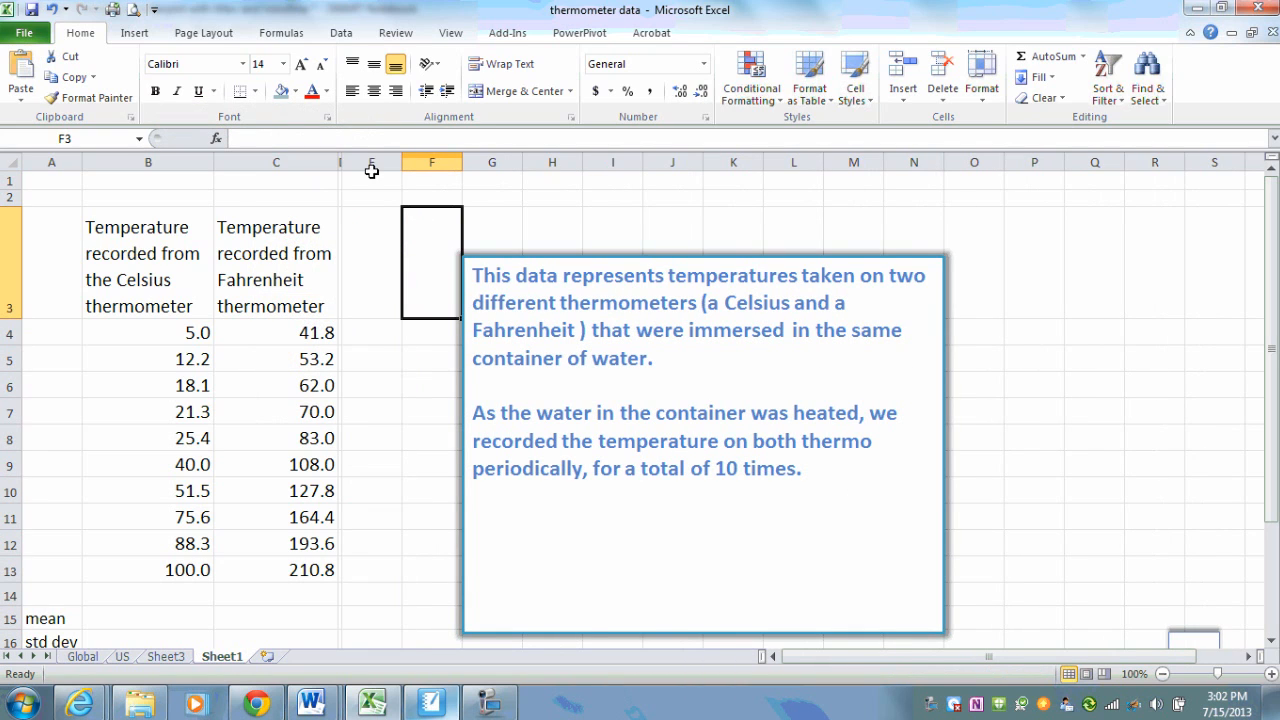
{"action": "mouse_move", "coordinate": [339, 161]}
{"action": "left_mouse_down"}
{"action": "mouse_move", "coordinate": [383, 164]}
{"action": "mouse_move", "coordinate": [343, 162]}
{"action": "left_mouse_up"}
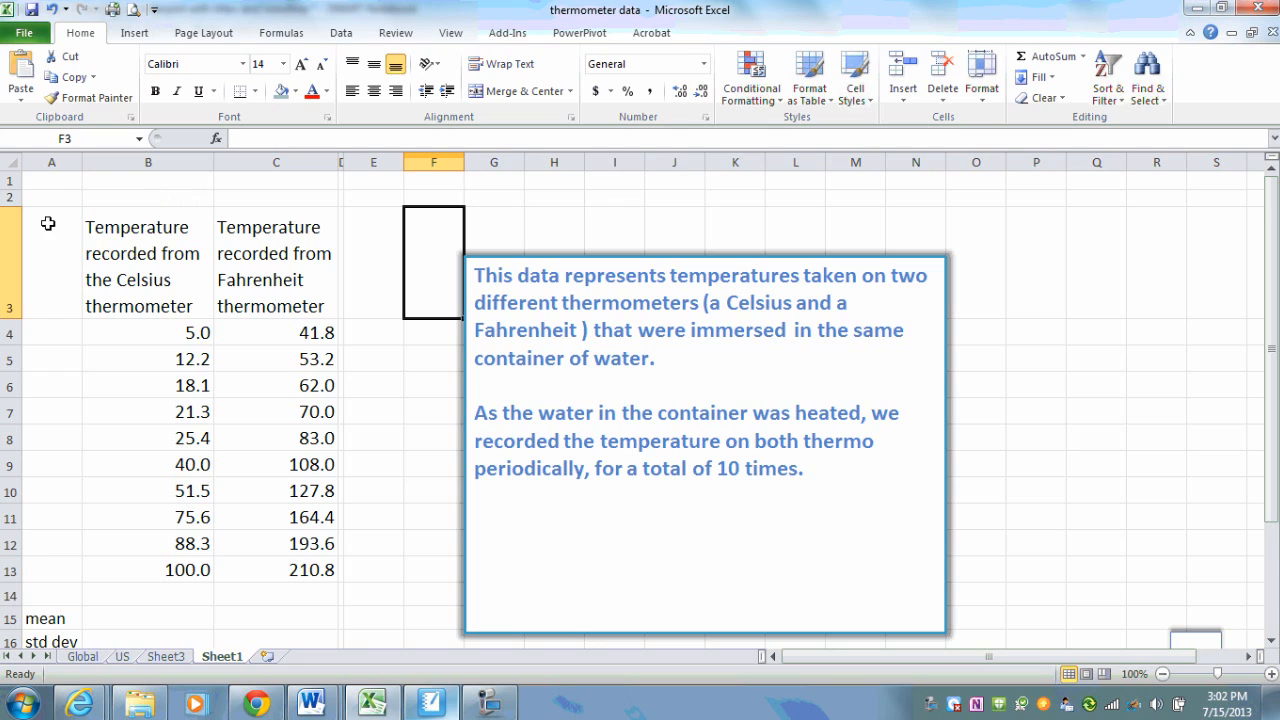
- Make row 2 taller, and merge and center cells B2 and C2 above the two temperature headers
{"action": "left_click_drag", "start_coordinate": [10, 206], "coordinate": [10, 236]}
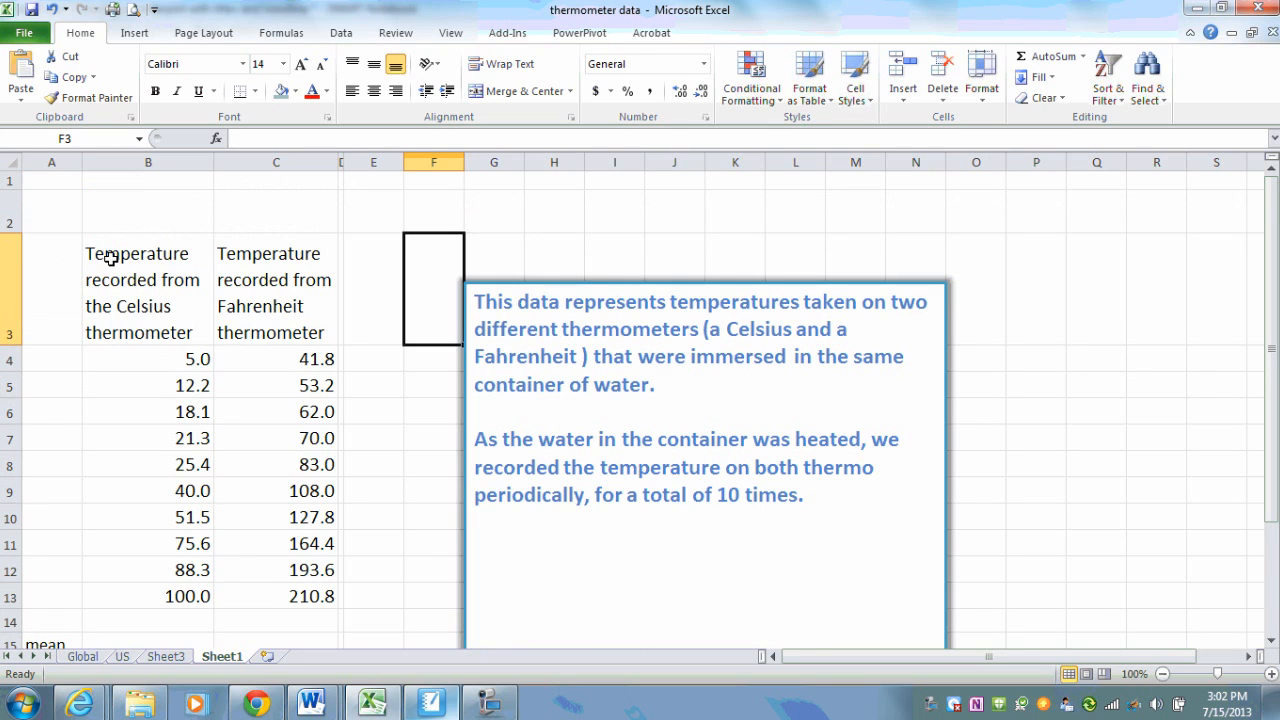
{"action": "left_click", "coordinate": [162, 213]}
{"action": "left_click_drag", "start_coordinate": [162, 213], "coordinate": [290, 214]}
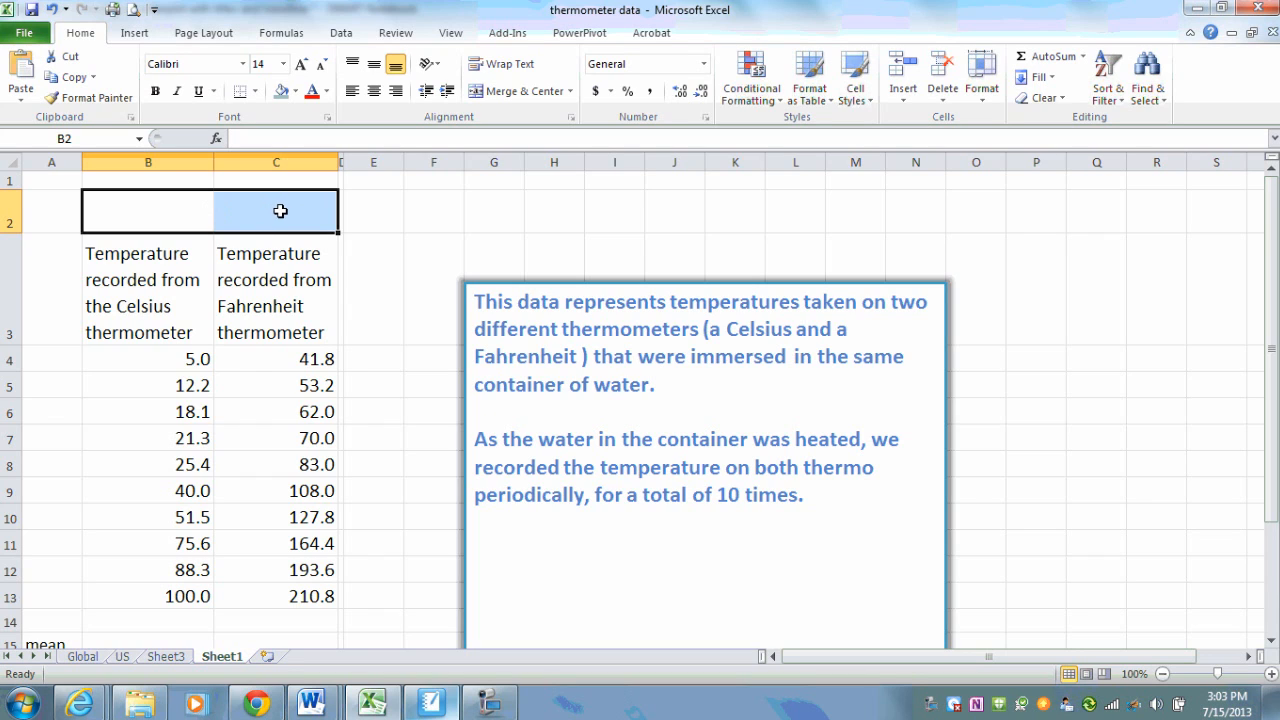
{"action": "left_click", "coordinate": [517, 93]}
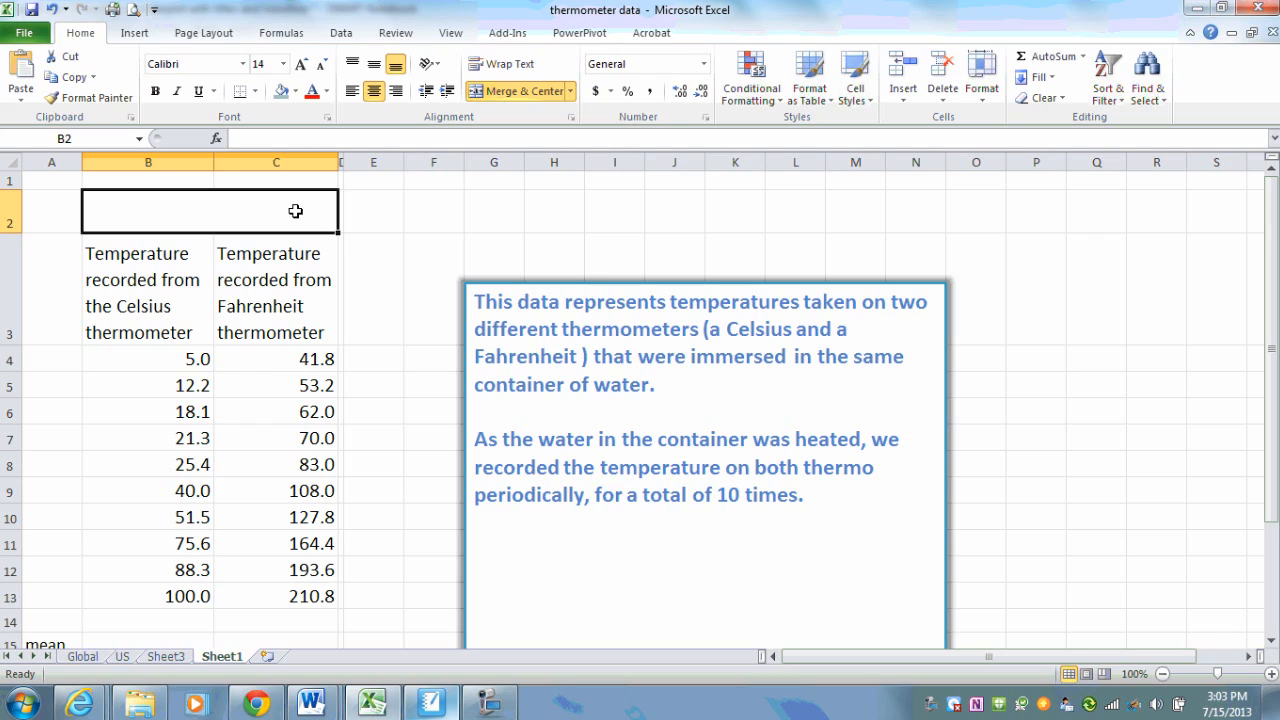
- Enter the title Lab Data in the merged cell B2
{"action": "type", "text": "la"}
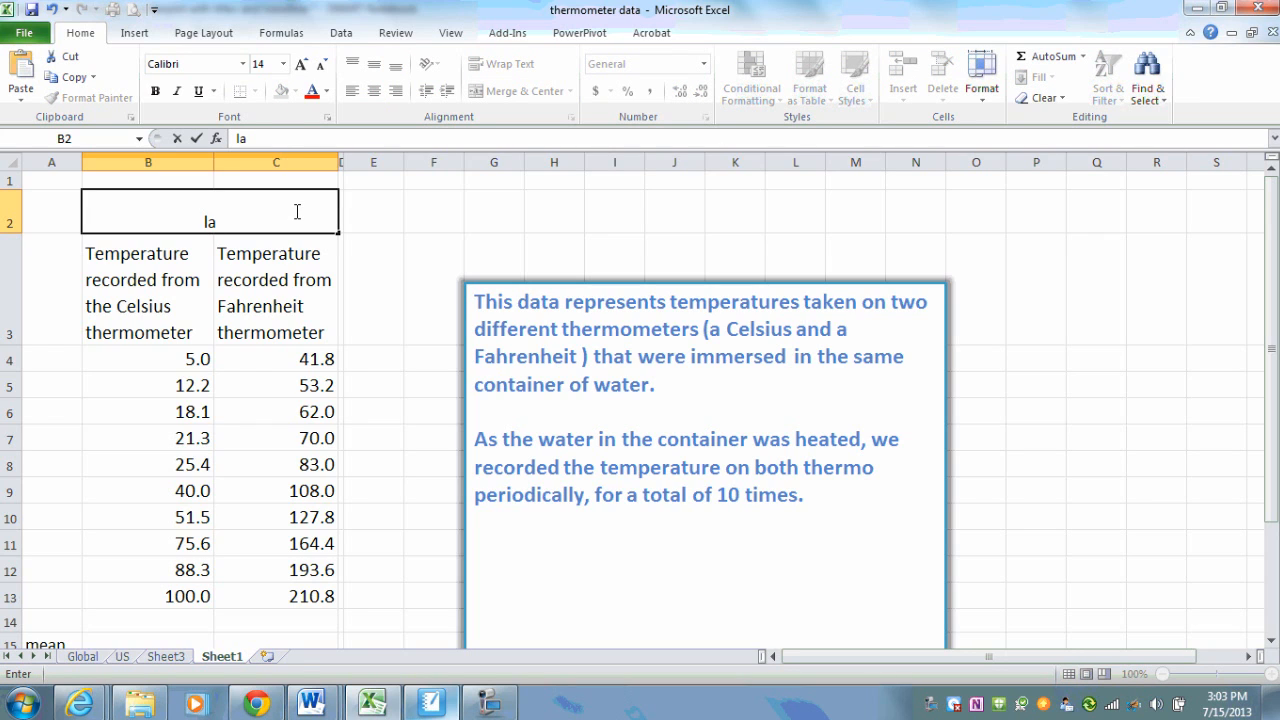
{"action": "key", "text": "BackSpace"}
{"action": "key", "text": "BackSpace"}
{"action": "type", "text": "Lab Data"}
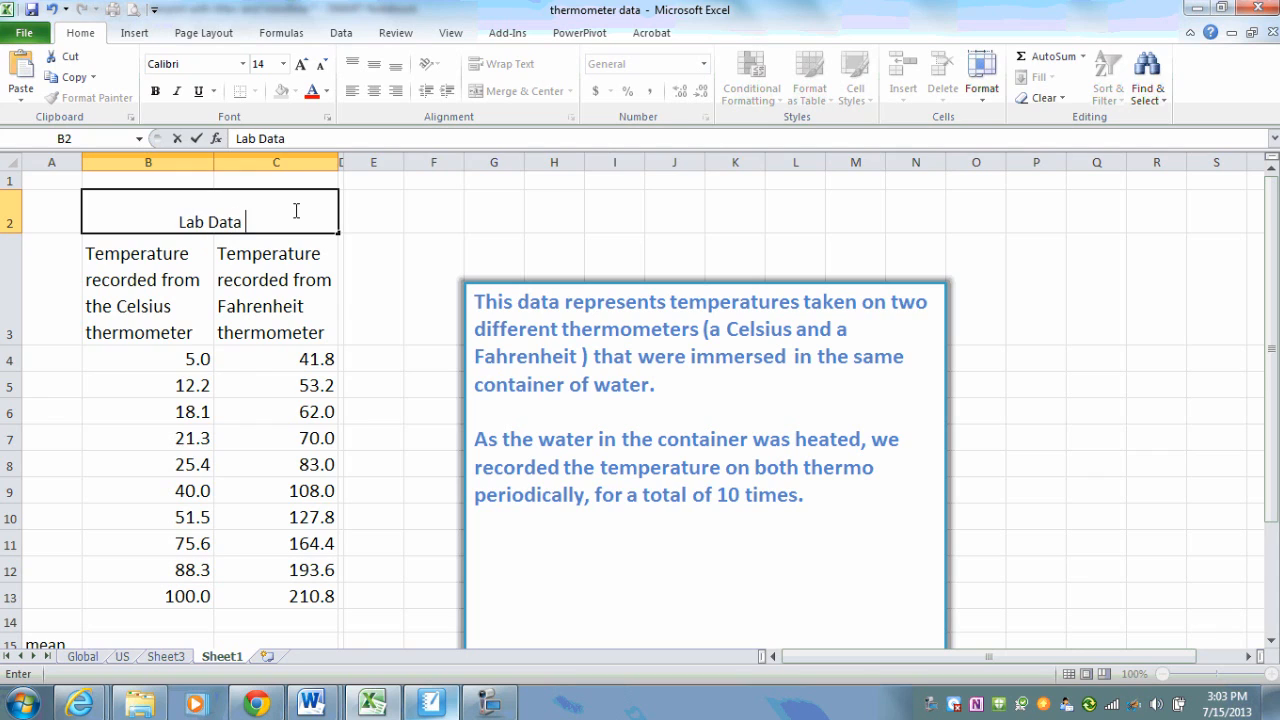
{"action": "key", "text": "Return"}
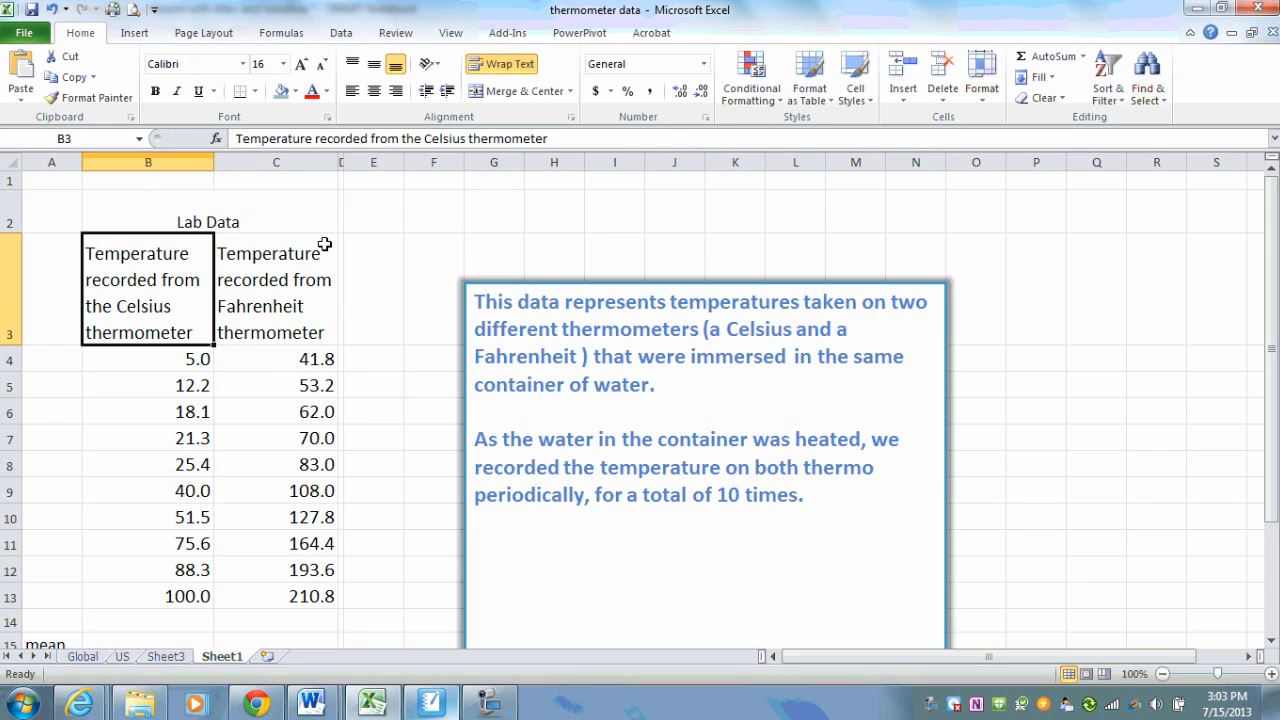
- Set the vertical alignment of the Lab Data title cell to Center
{"action": "left_click", "coordinate": [201, 218]}
{"action": "right_click", "coordinate": [201, 218]}
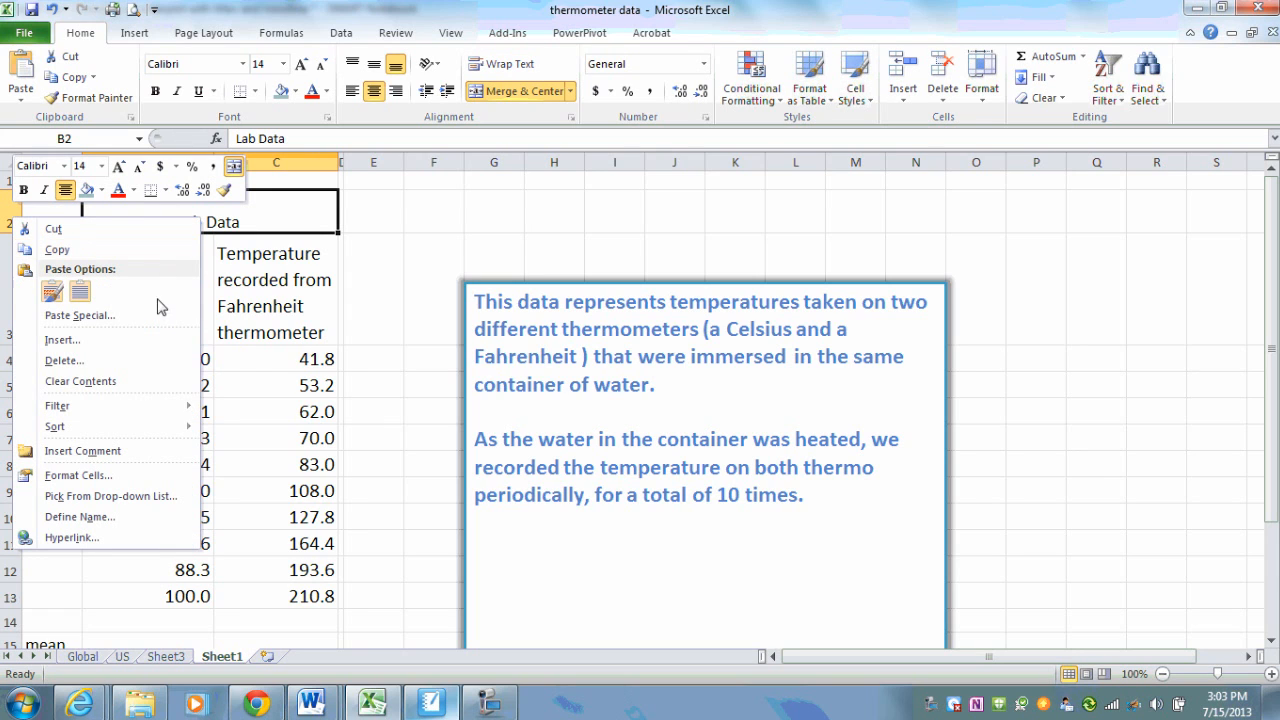
{"action": "left_click", "coordinate": [154, 477]}
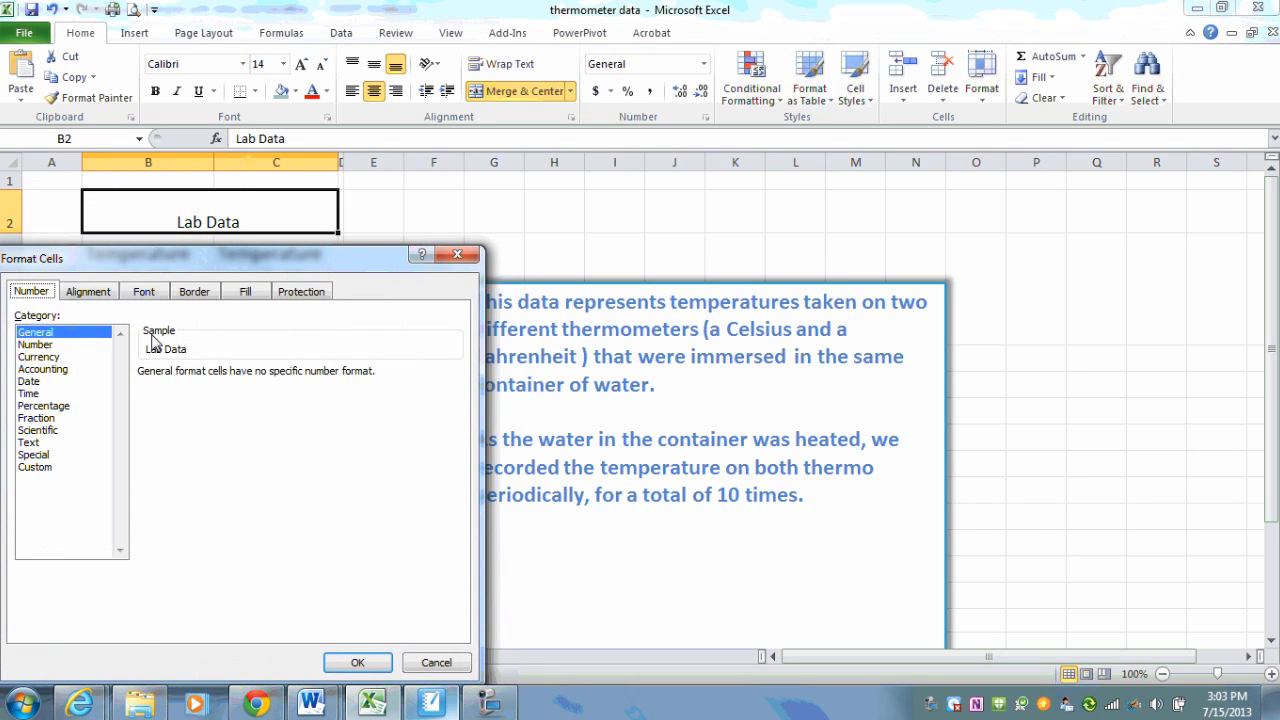
{"action": "left_click", "coordinate": [88, 297]}
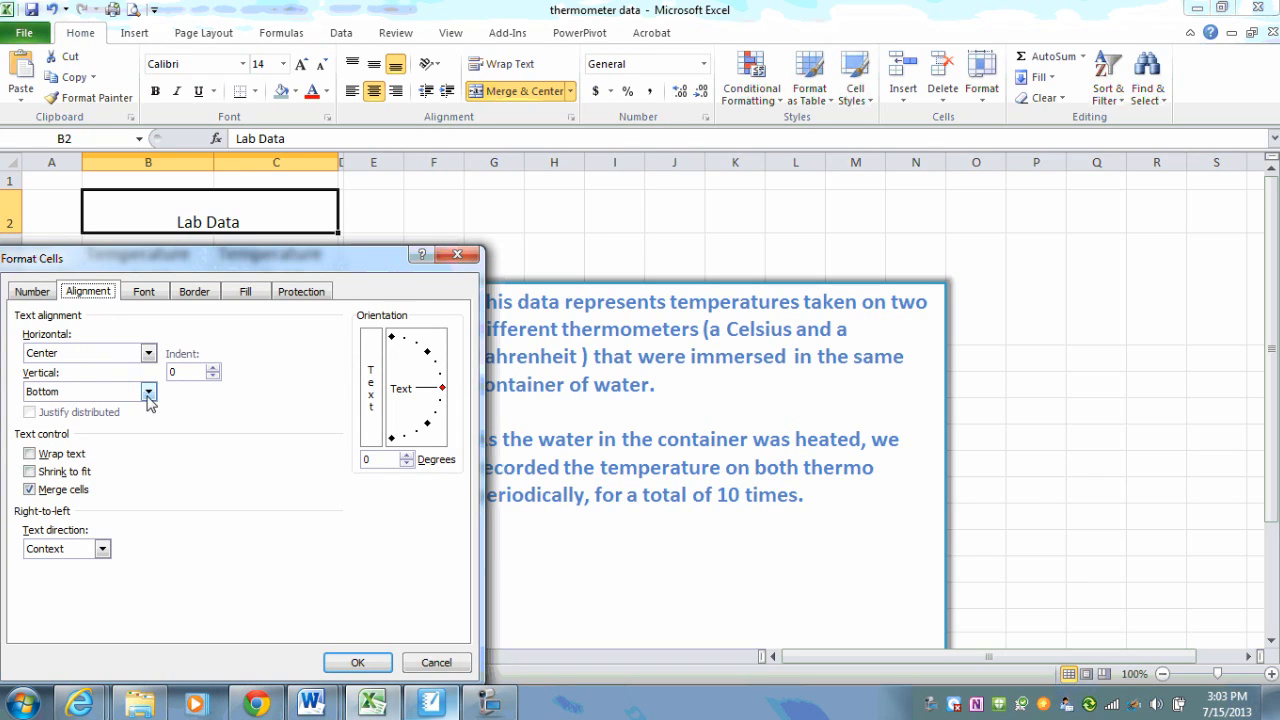
{"action": "left_click", "coordinate": [148, 393]}
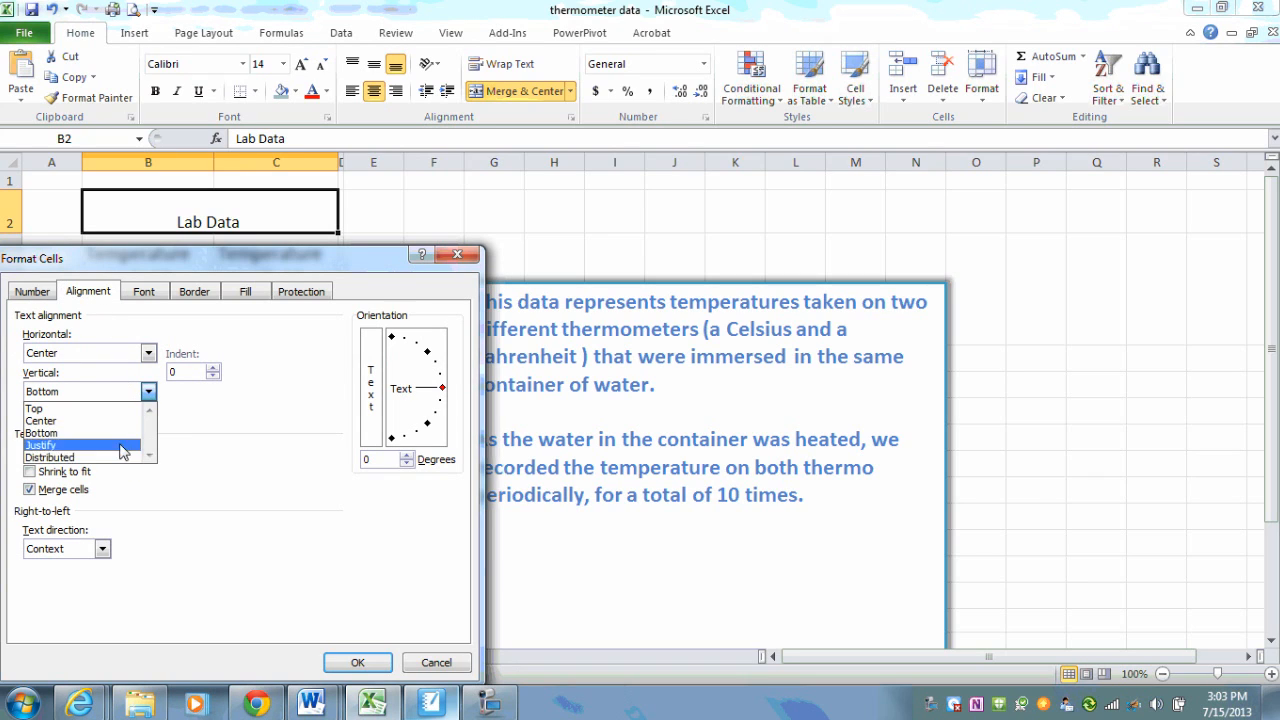
{"action": "left_click", "coordinate": [120, 420]}
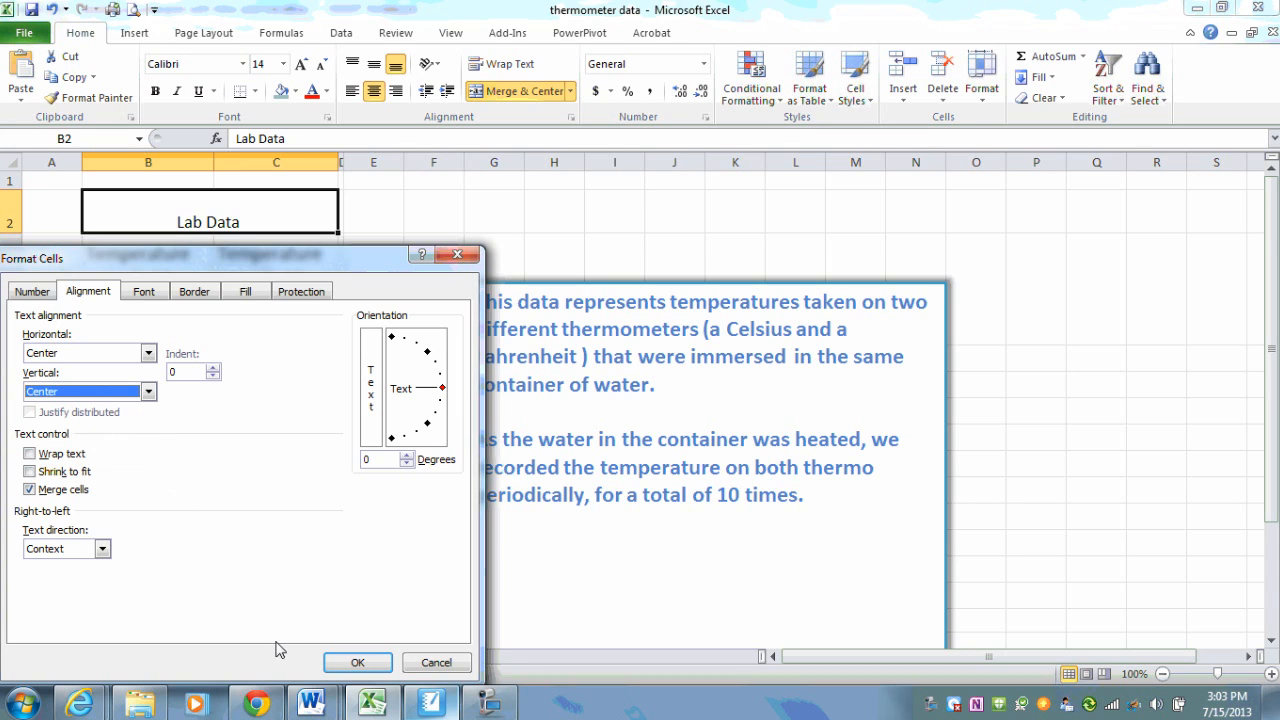
{"action": "left_click", "coordinate": [358, 664]}
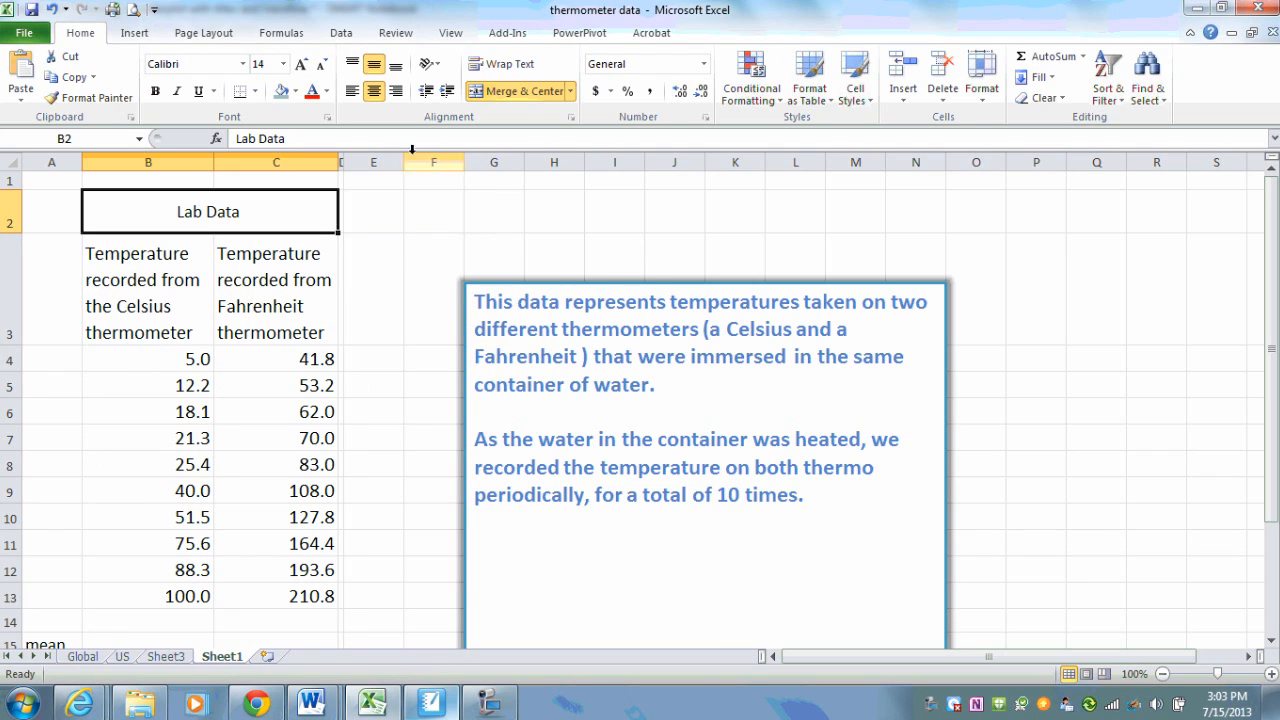
- Apply All Borders to the data table in cells B2 to C13, including the title
{"action": "mouse_move", "coordinate": [123, 206]}
{"action": "left_mouse_down"}
{"action": "mouse_move", "coordinate": [277, 249]}
{"action": "mouse_move", "coordinate": [277, 514]}
{"action": "mouse_move", "coordinate": [308, 610]}
{"action": "mouse_move", "coordinate": [300, 592]}
{"action": "left_mouse_up"}
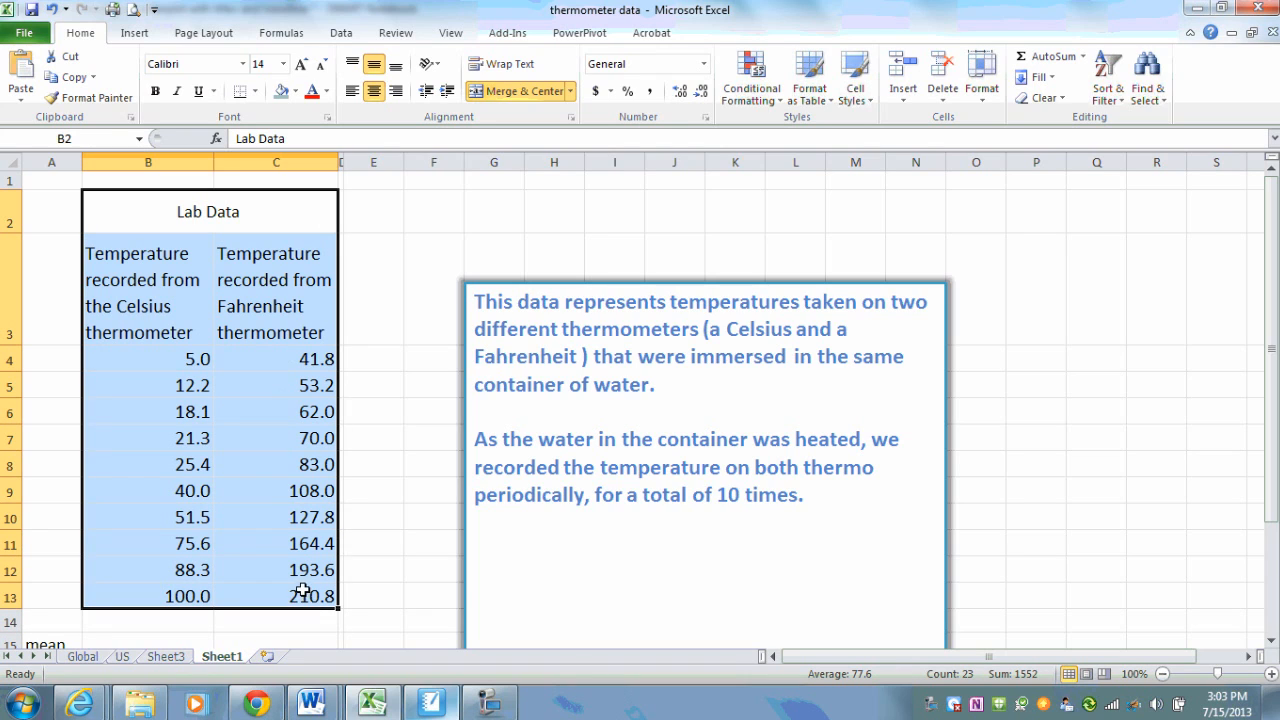
{"action": "left_click", "coordinate": [255, 97]}
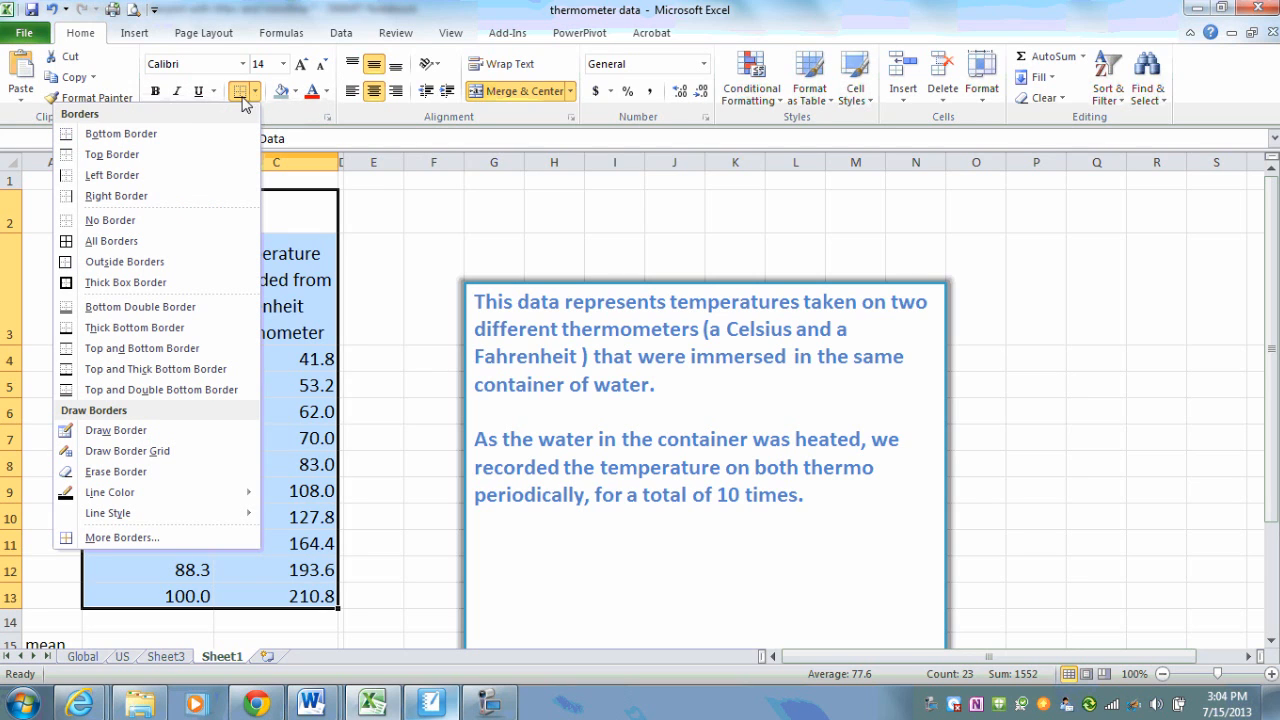
{"action": "left_click", "coordinate": [163, 245]}
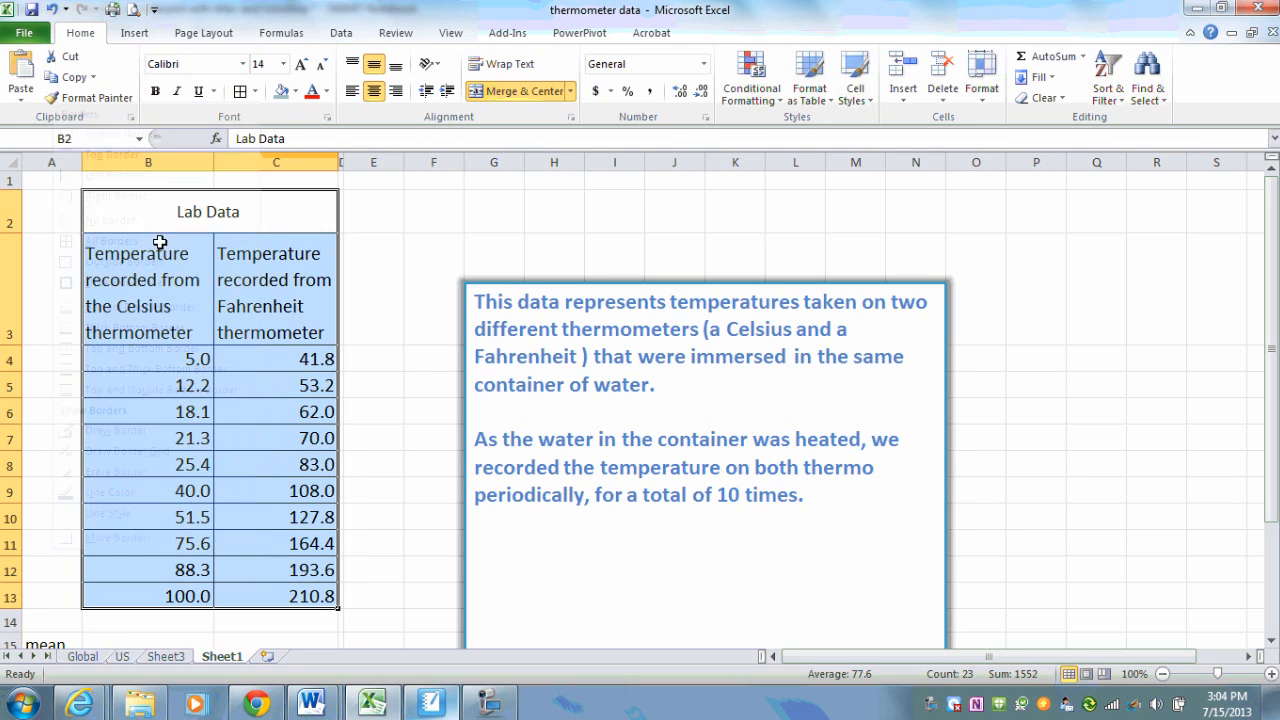
{"action": "left_click", "coordinate": [372, 276]}
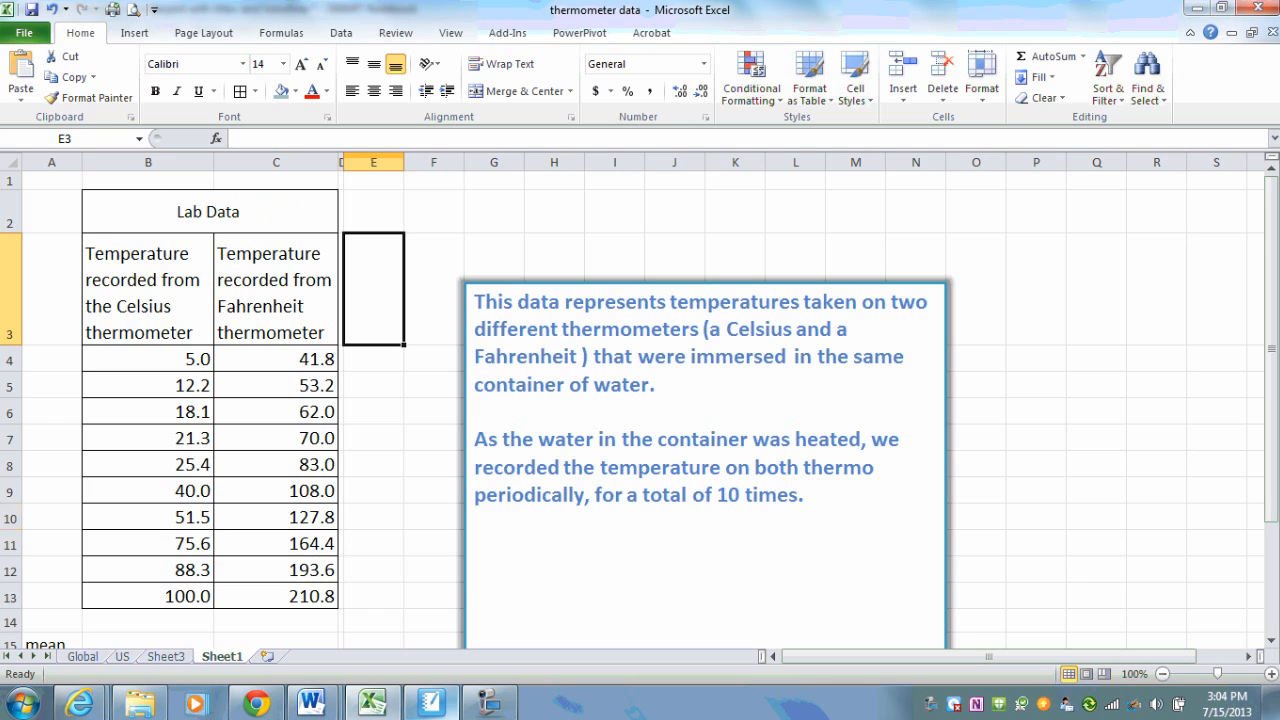
{"action": "left_click", "coordinate": [360, 212]}
- Calculate the mean of the Celsius temperatures in cell B15 with the formula =average(B4:B13)
{"action": "scroll", "coordinate": [376, 333], "scroll_direction": "down", "scroll_amount": 1}
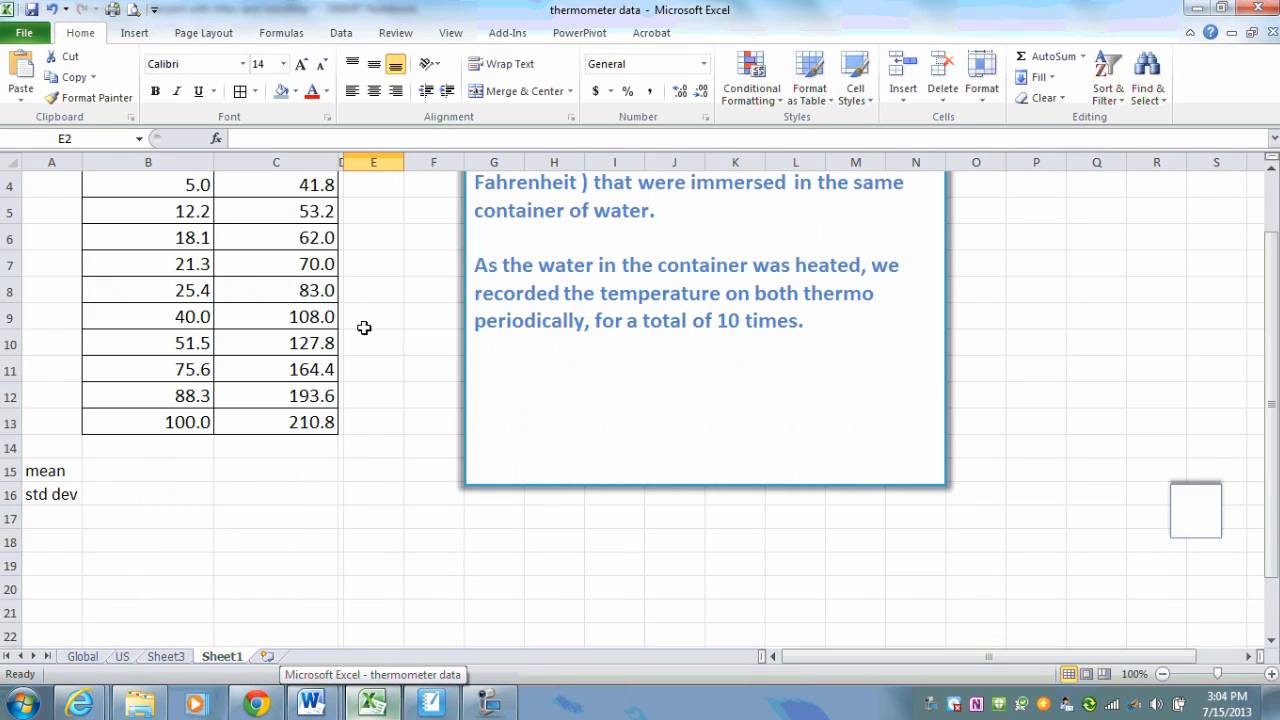
{"action": "scroll", "coordinate": [364, 326], "scroll_direction": "up", "scroll_amount": 1}
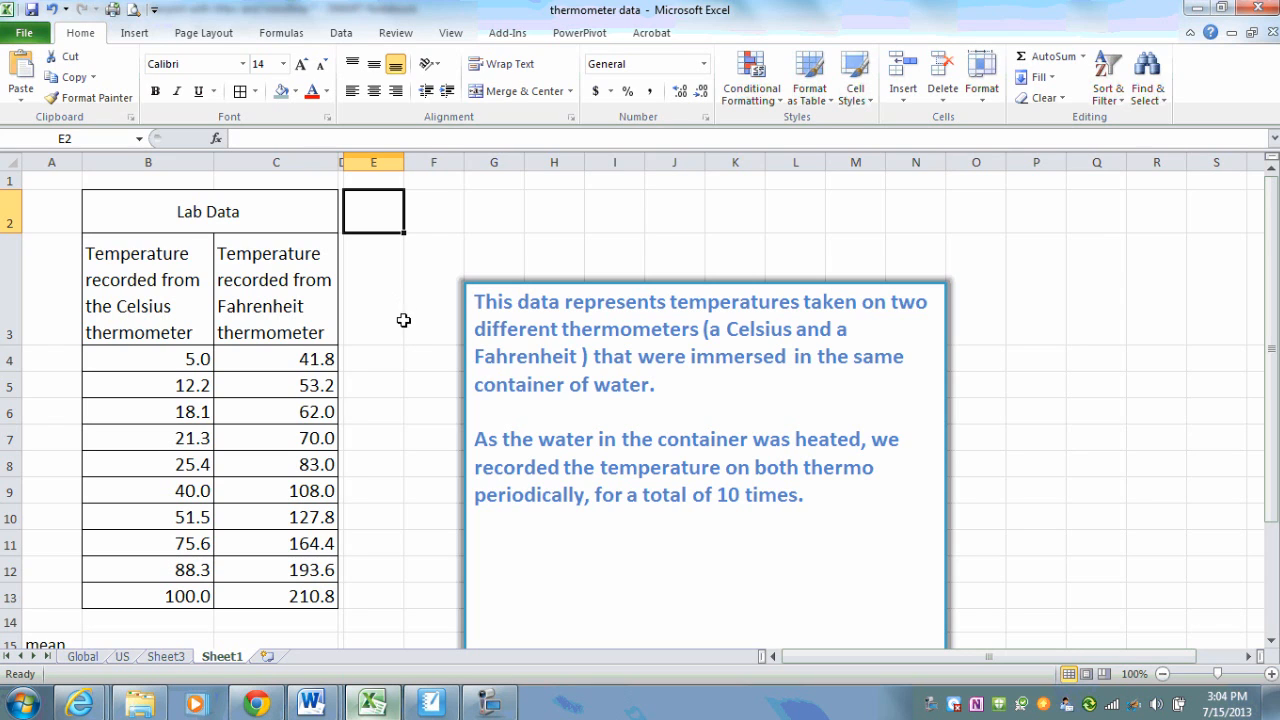
{"action": "scroll", "coordinate": [397, 333], "scroll_direction": "down", "scroll_amount": 1}
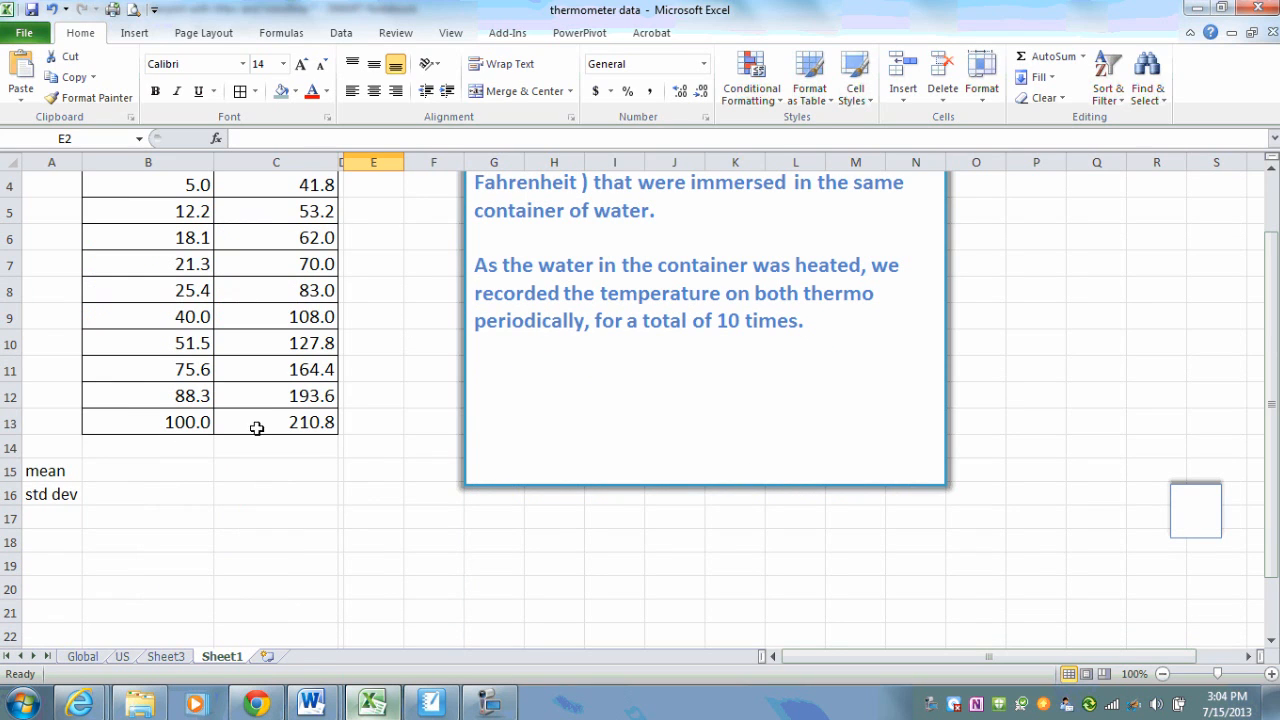
{"action": "left_click", "coordinate": [140, 470]}
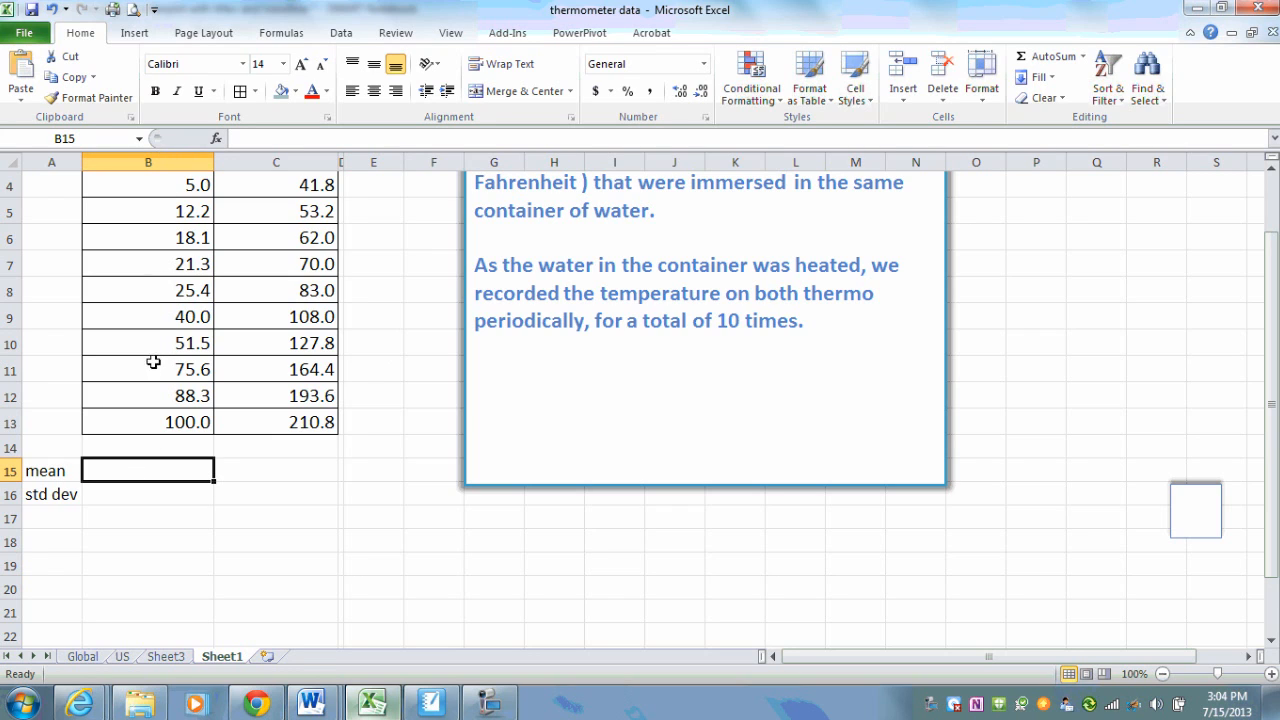
{"action": "left_click", "coordinate": [45, 473]}
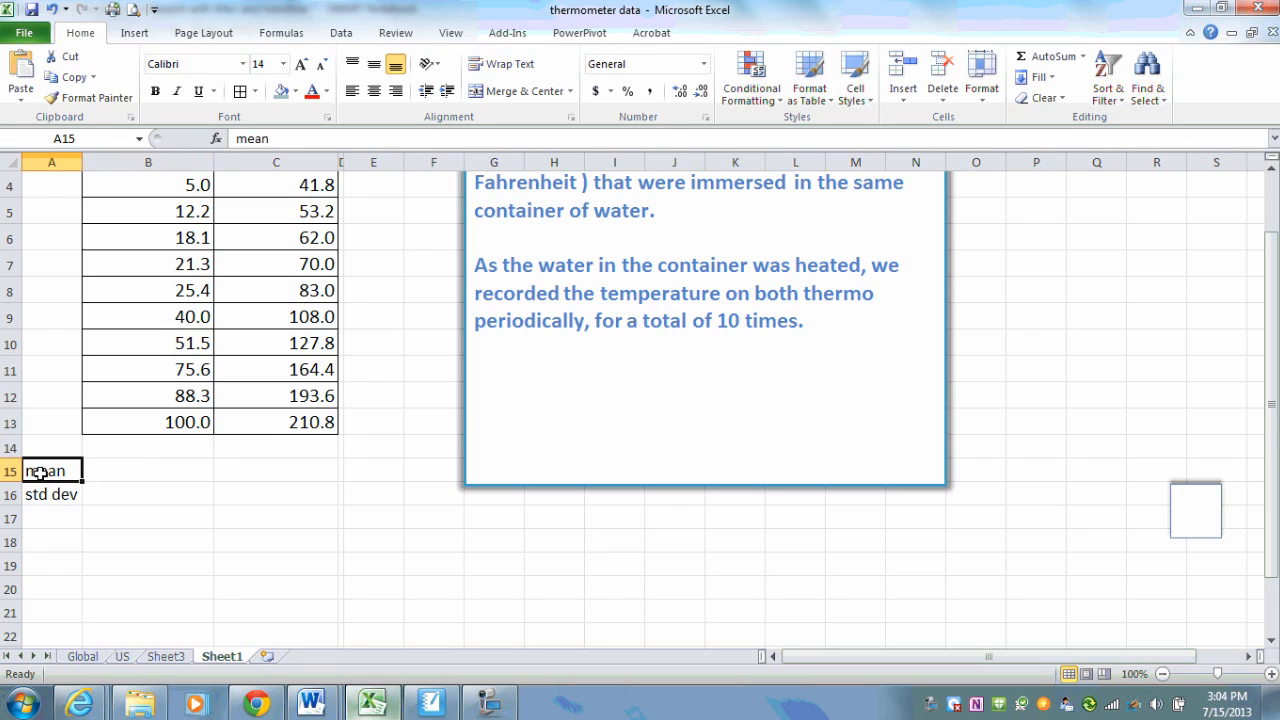
{"action": "left_click", "coordinate": [135, 474]}
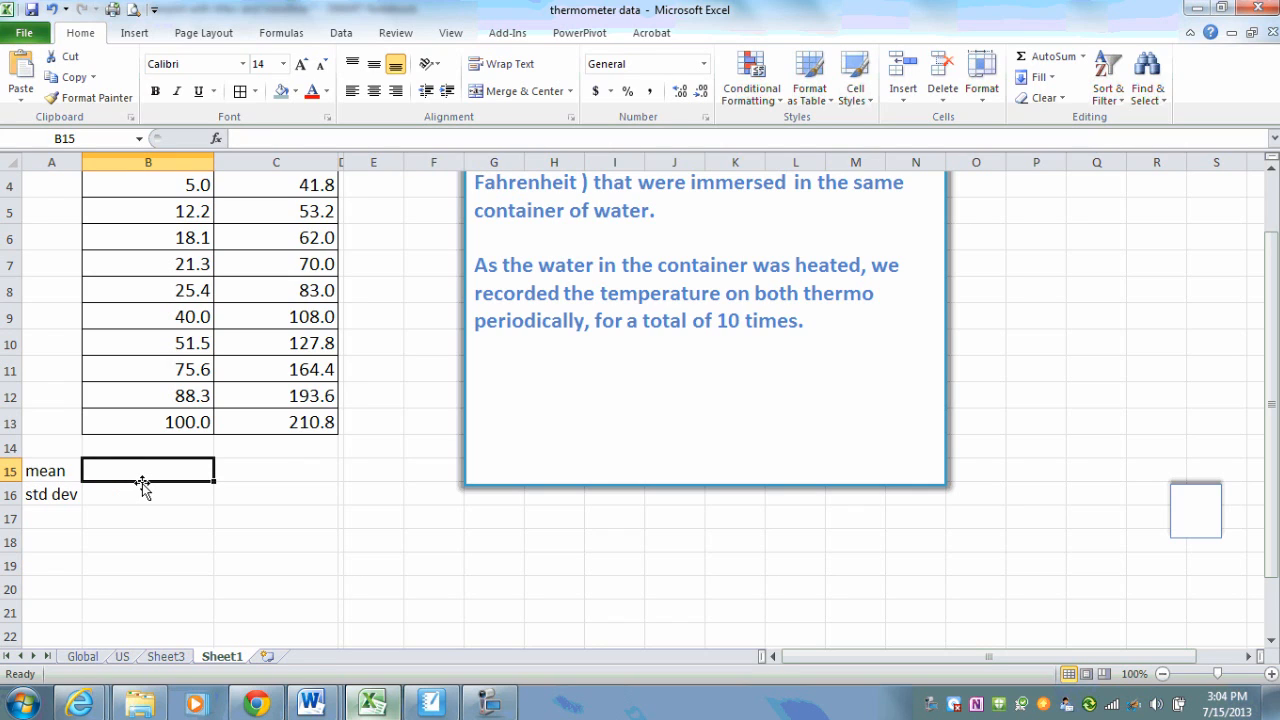
{"action": "type", "text": "="}
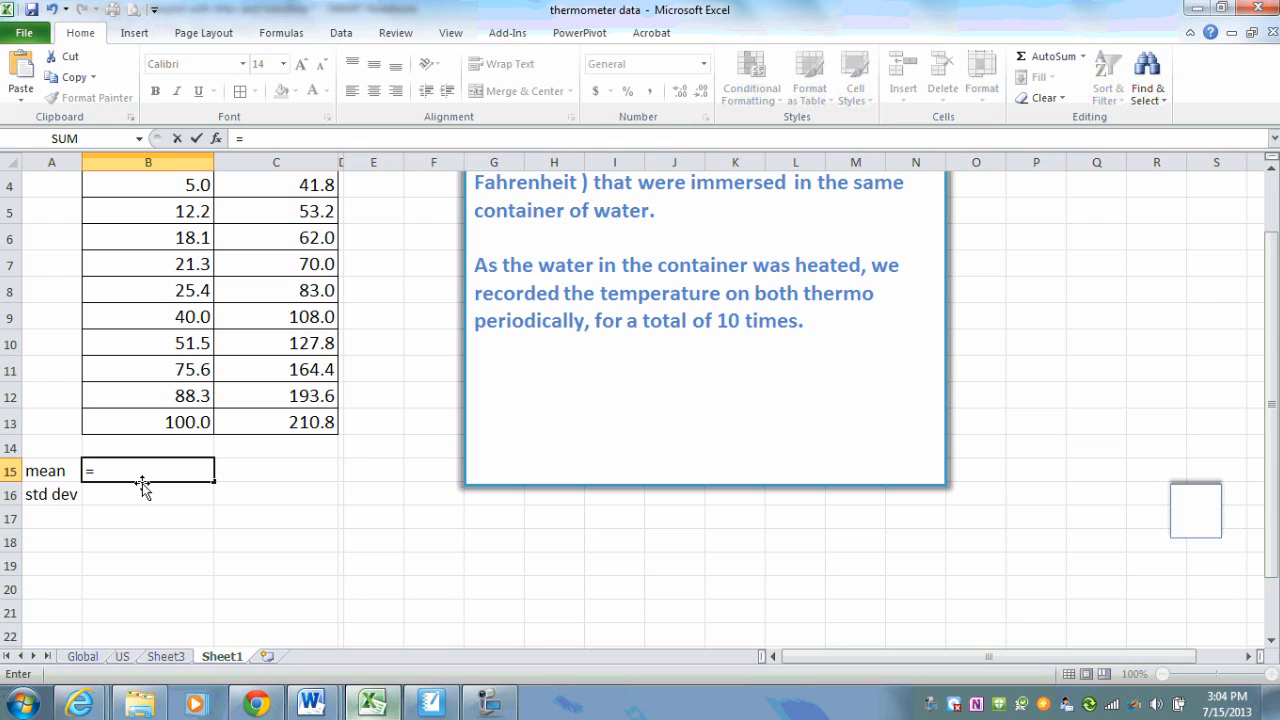
{"action": "type", "text": "average"}
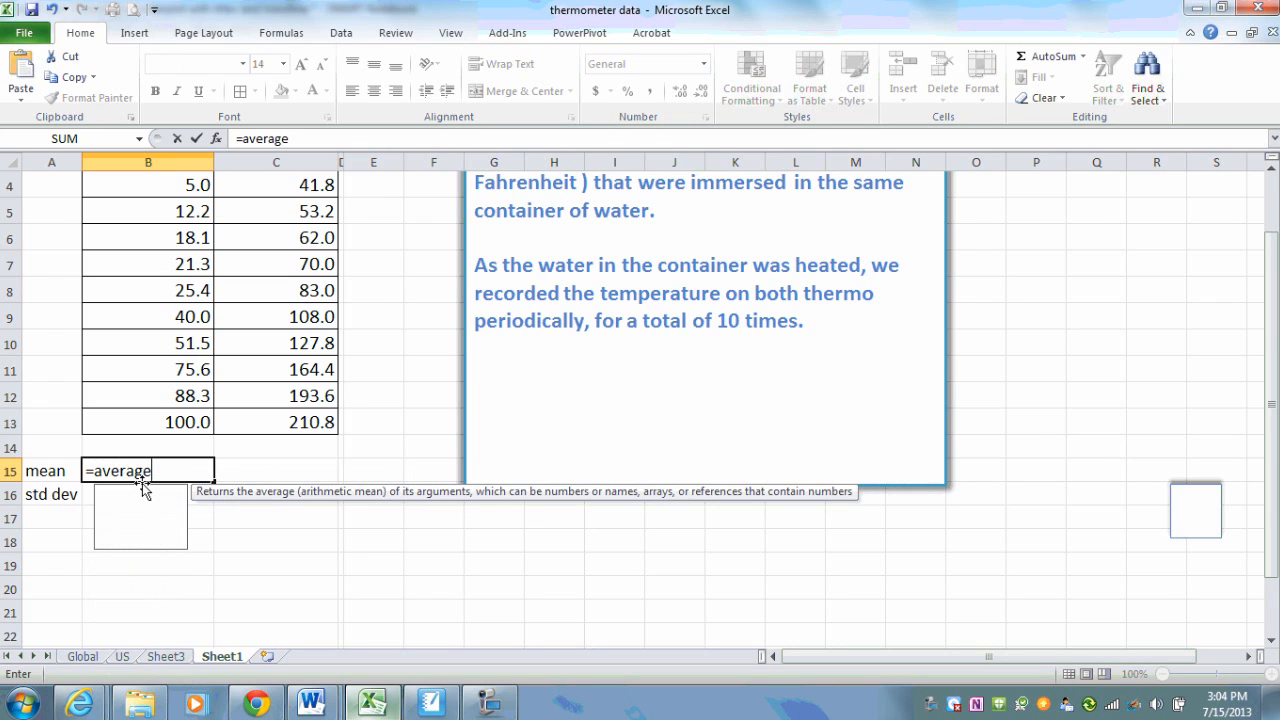
{"action": "type", "text": "("}
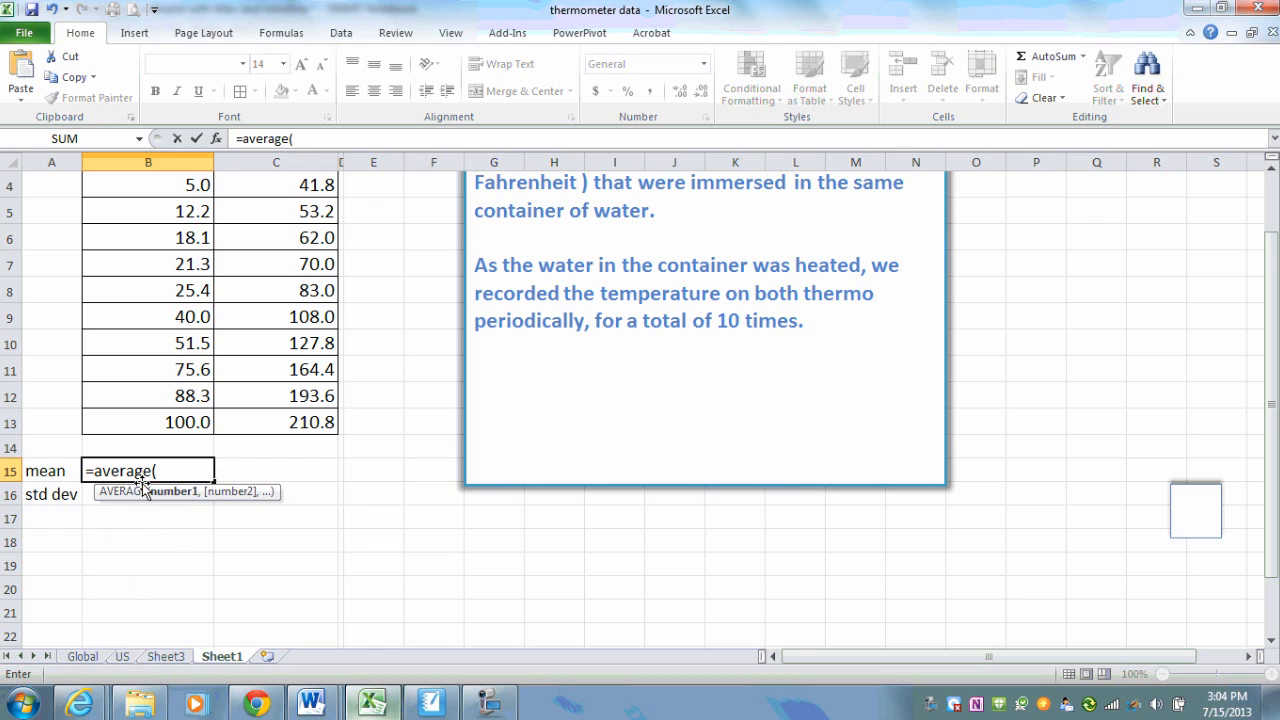
{"action": "left_click", "coordinate": [177, 412]}
{"action": "left_click_drag", "start_coordinate": [177, 412], "coordinate": [188, 355]}
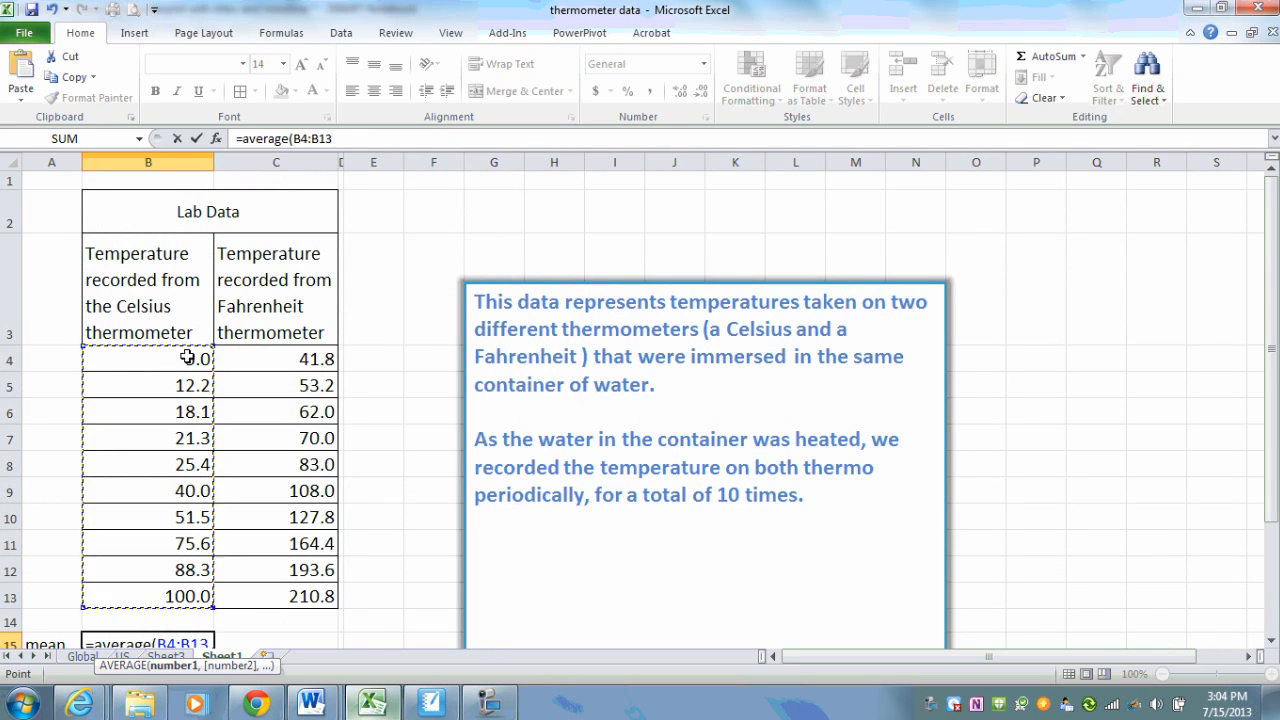
{"action": "type", "text": ")"}
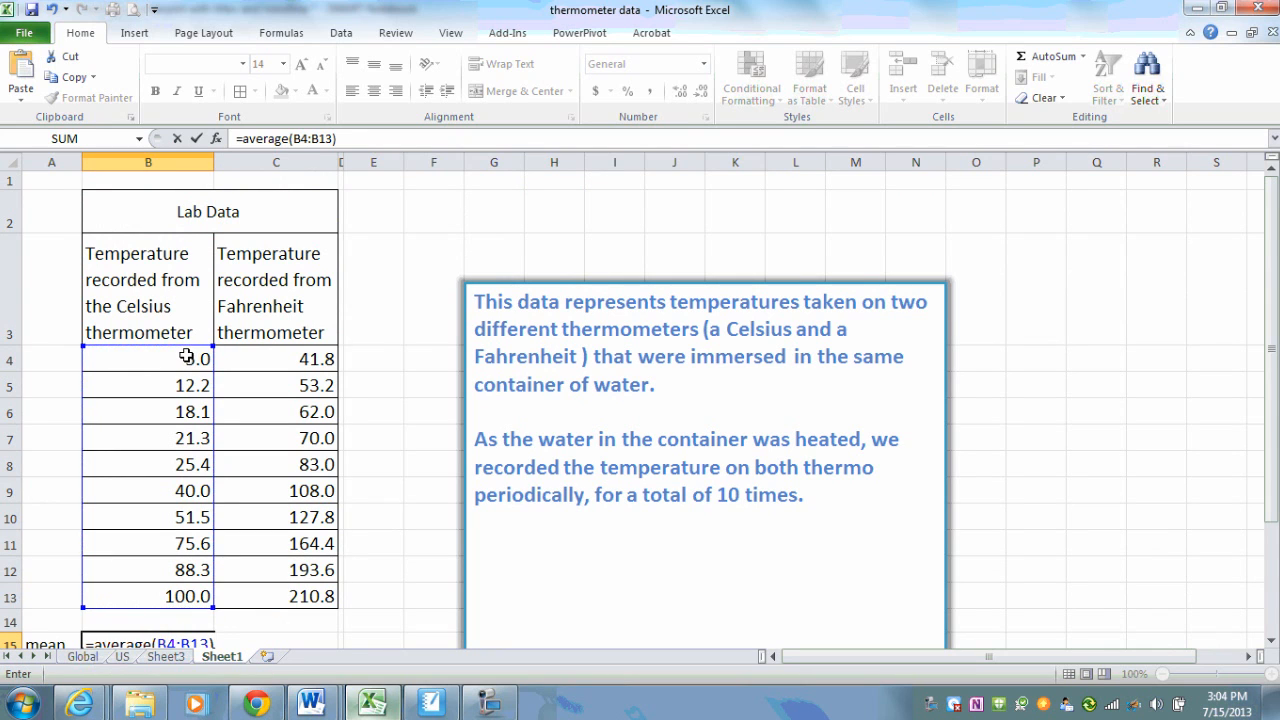
{"action": "key", "text": "Return"}
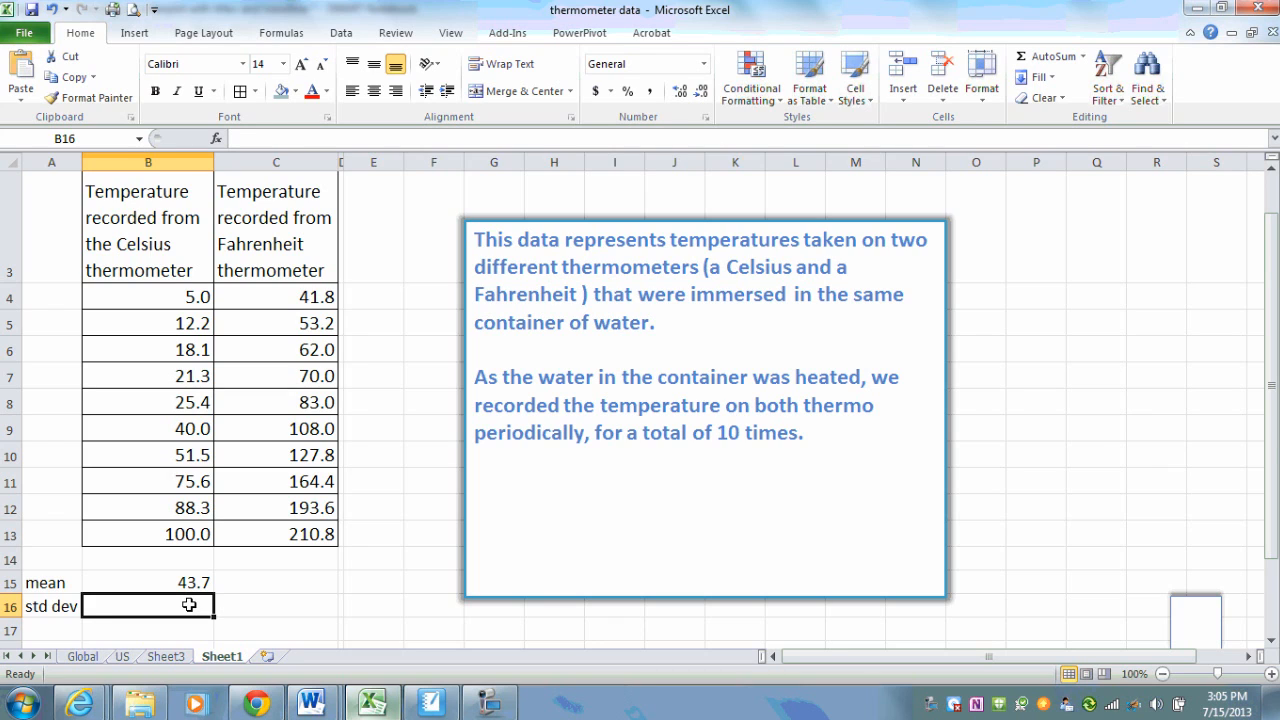
- Calculate the standard deviation of the Celsius temperatures in cell B16 with the formula =stdev(B4:B13)
{"action": "type", "text": "="}
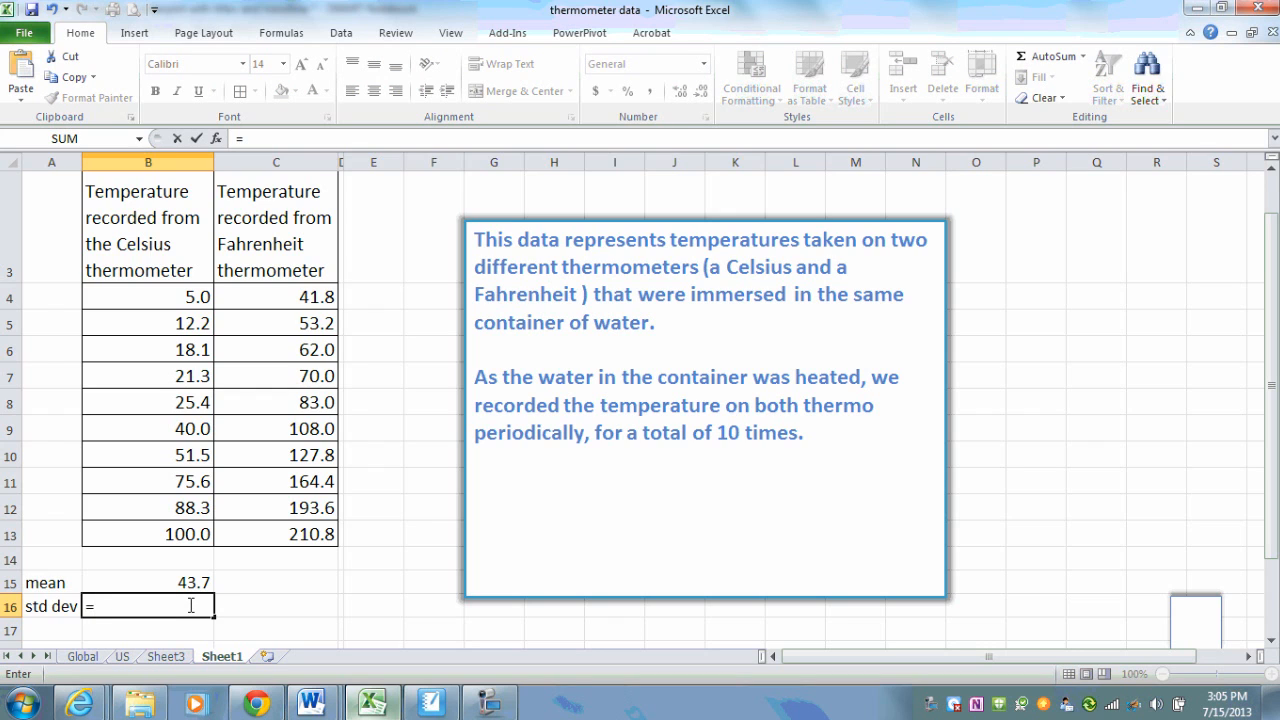
{"action": "type", "text": "s"}
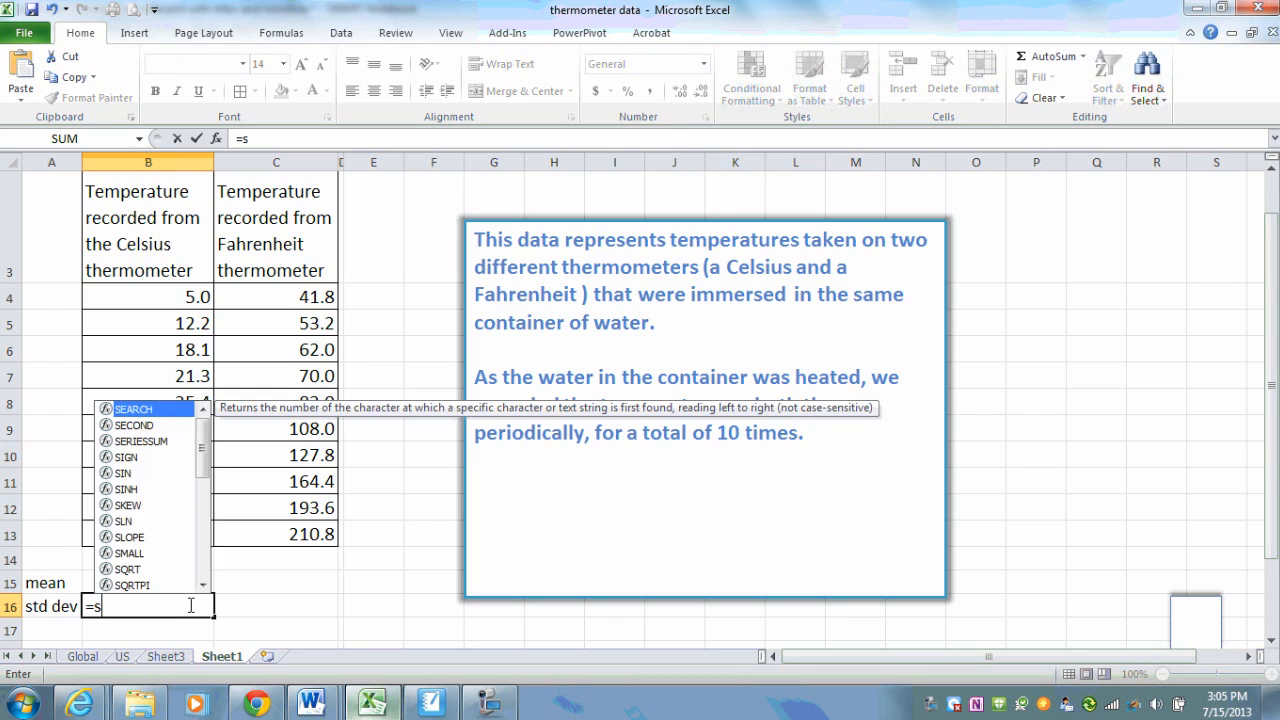
{"action": "type", "text": "tdev"}
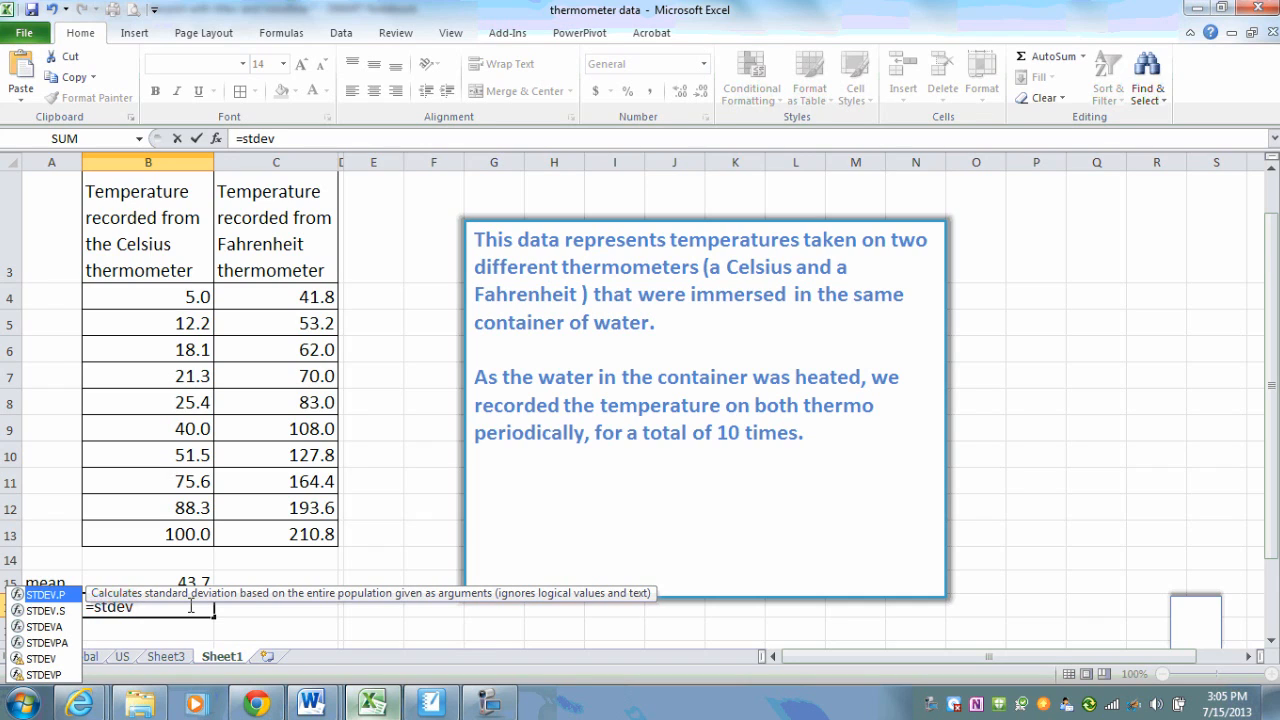
{"action": "type", "text": "("}
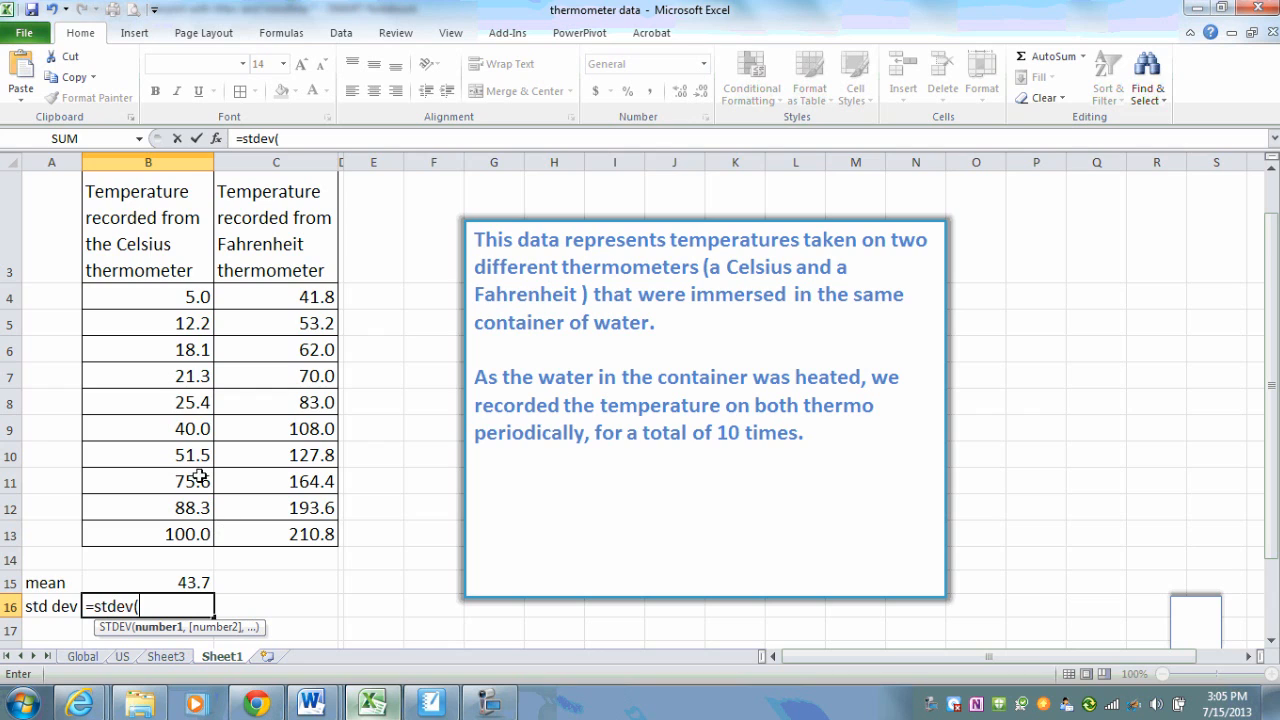
{"action": "left_click_drag", "start_coordinate": [163, 530], "coordinate": [186, 294]}
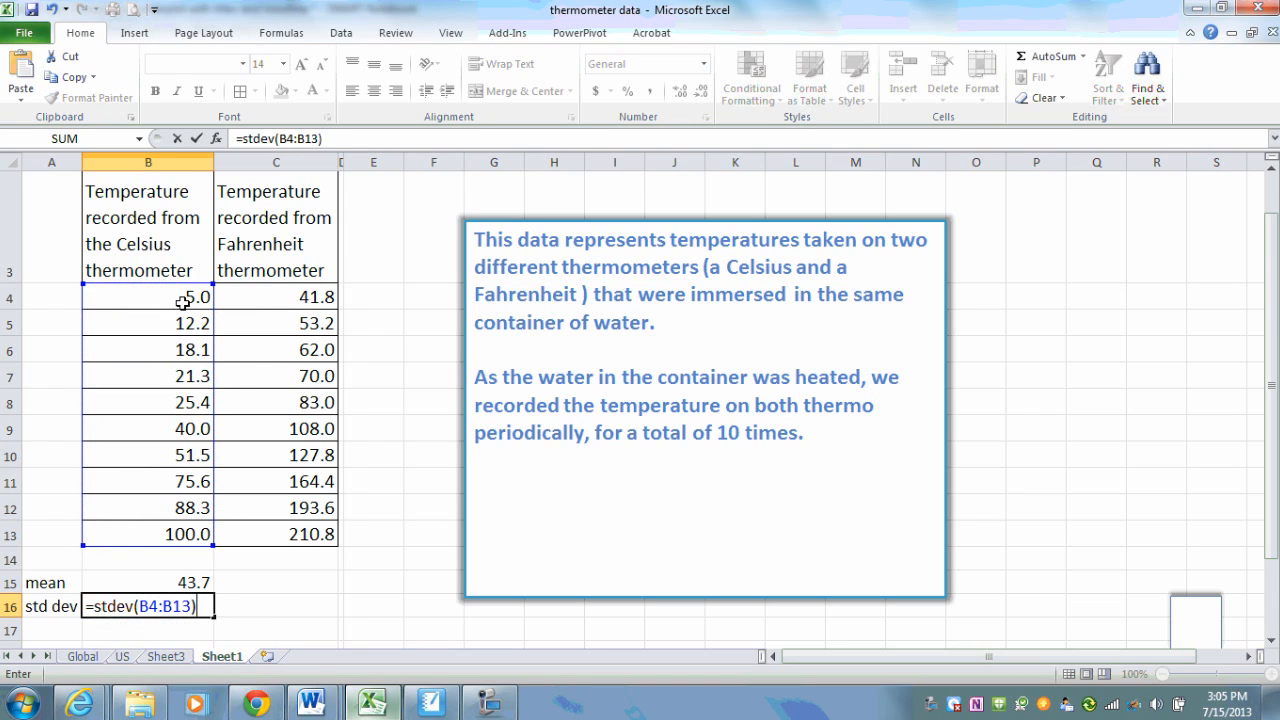
{"action": "key", "text": "Return"}
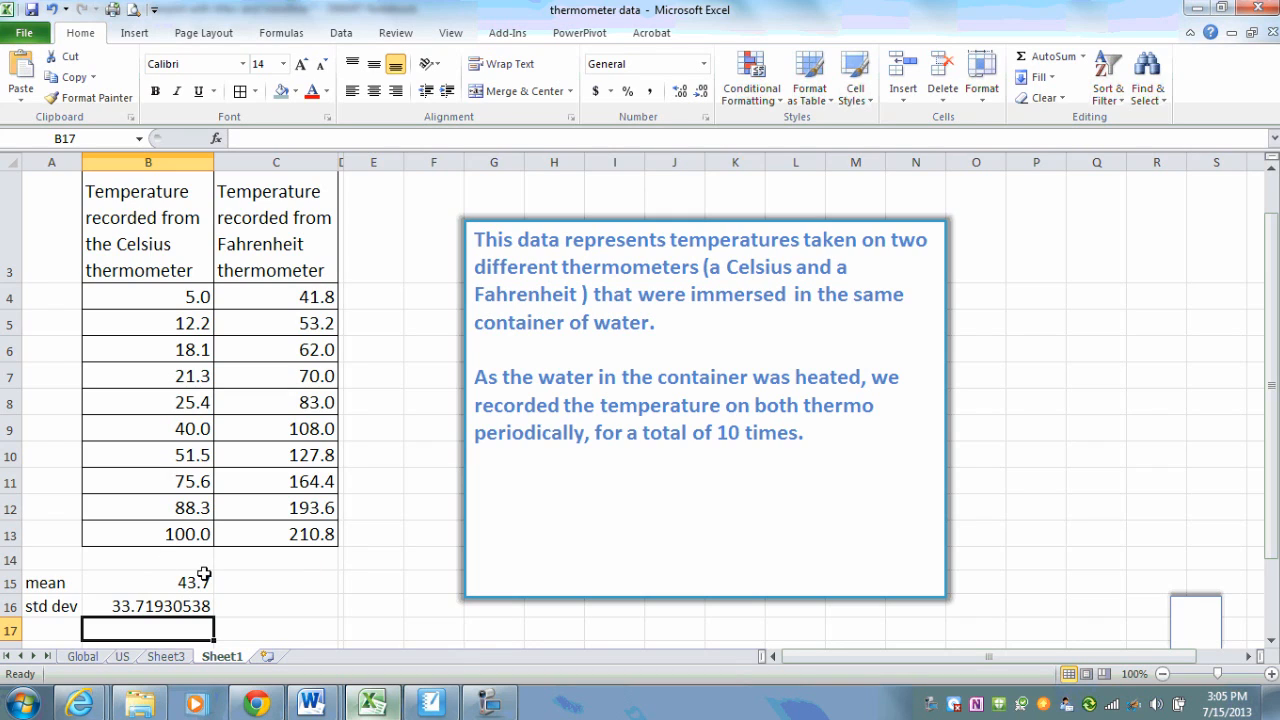
- Fill the mean and standard deviation formulas from B15:B16 across to column C, and check the cell range used in C15
{"action": "left_click_drag", "start_coordinate": [188, 585], "coordinate": [192, 607]}
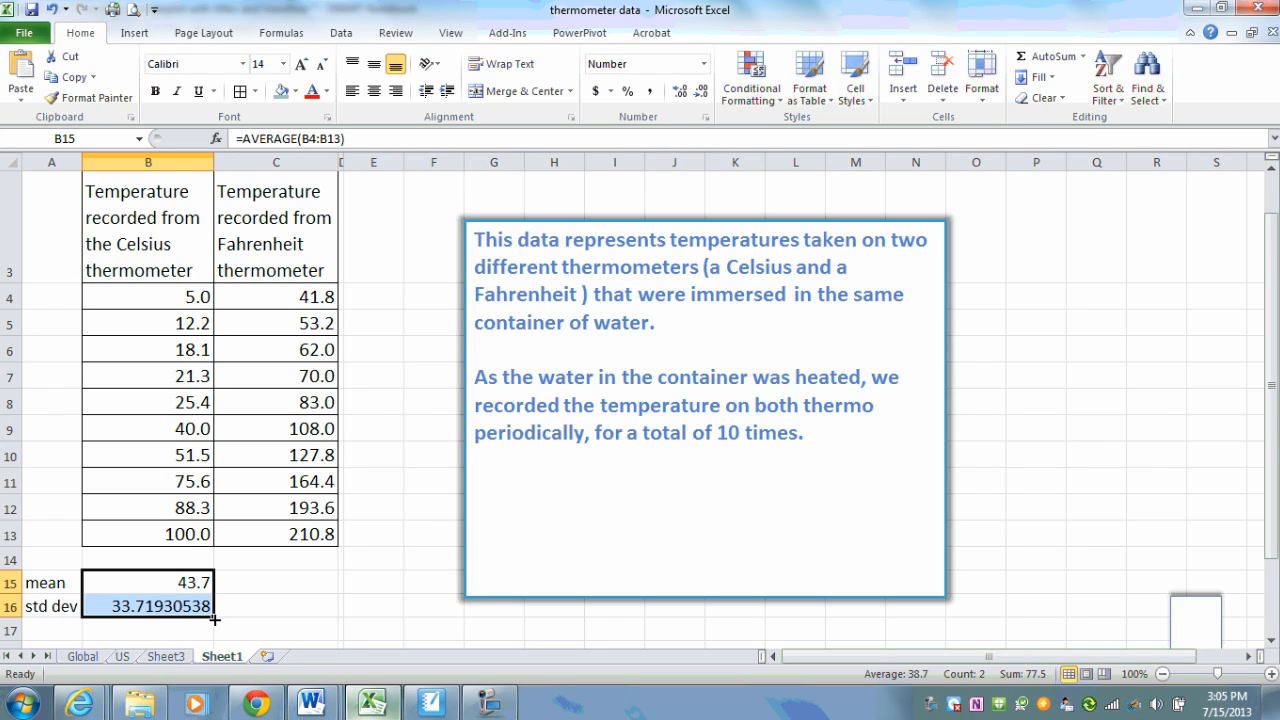
{"action": "left_click_drag", "start_coordinate": [214, 620], "coordinate": [320, 626]}
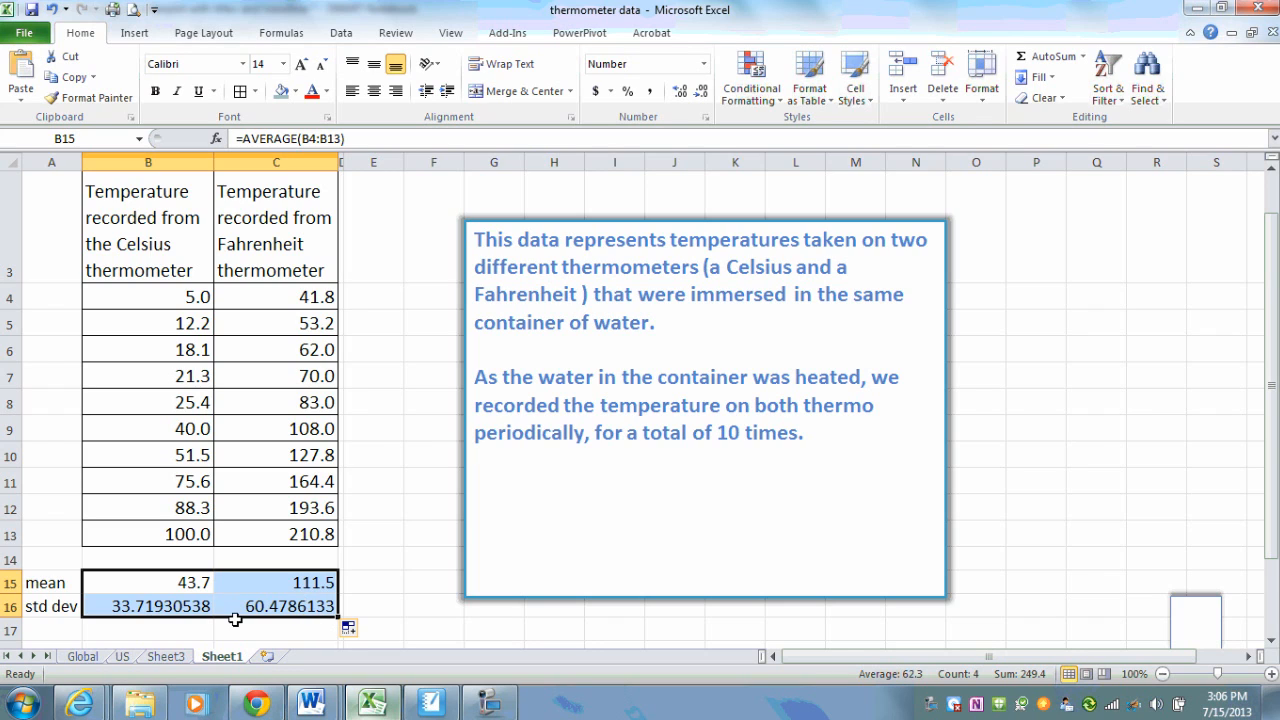
{"action": "left_click", "coordinate": [303, 584]}
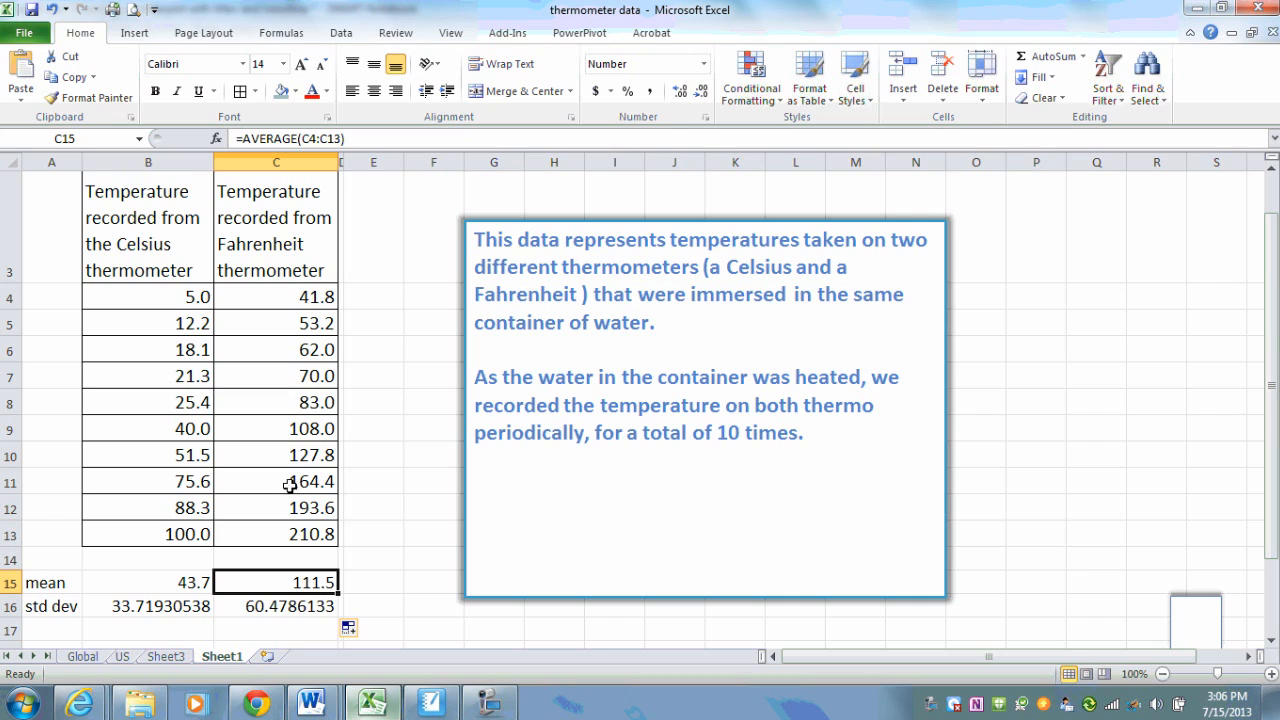
{"action": "double_click", "coordinate": [312, 580]}
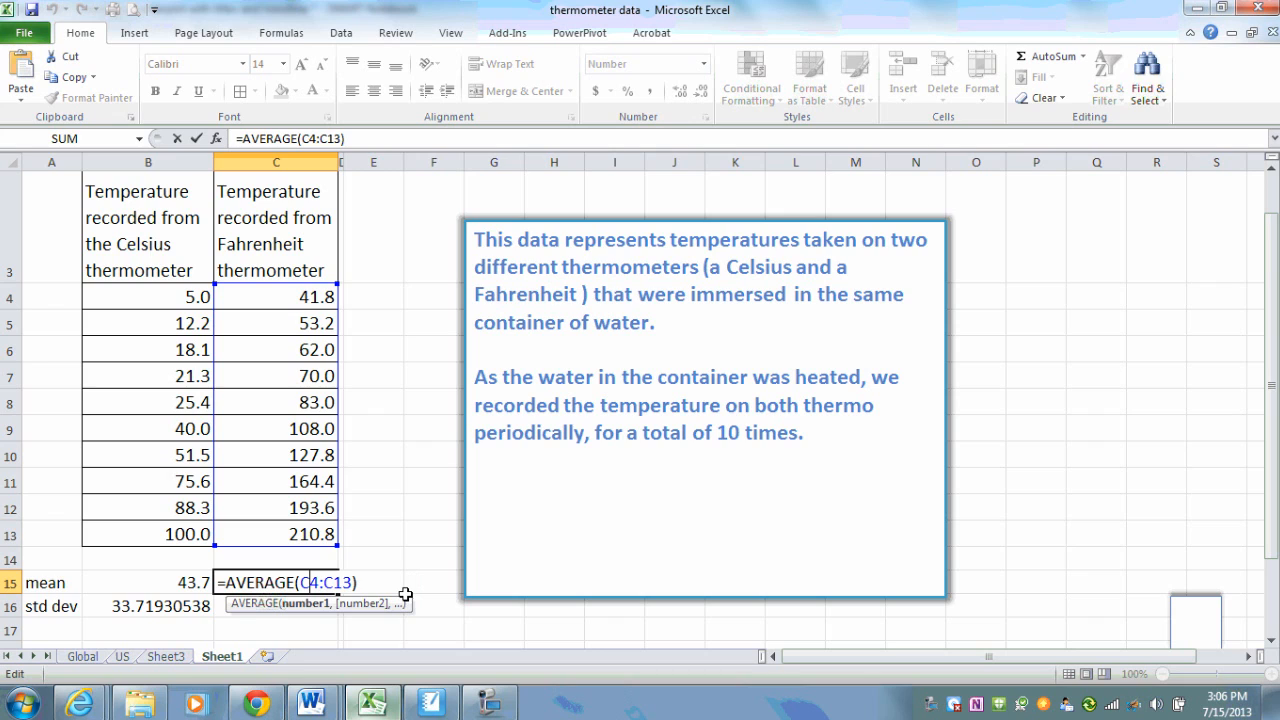
{"action": "key", "text": "End"}
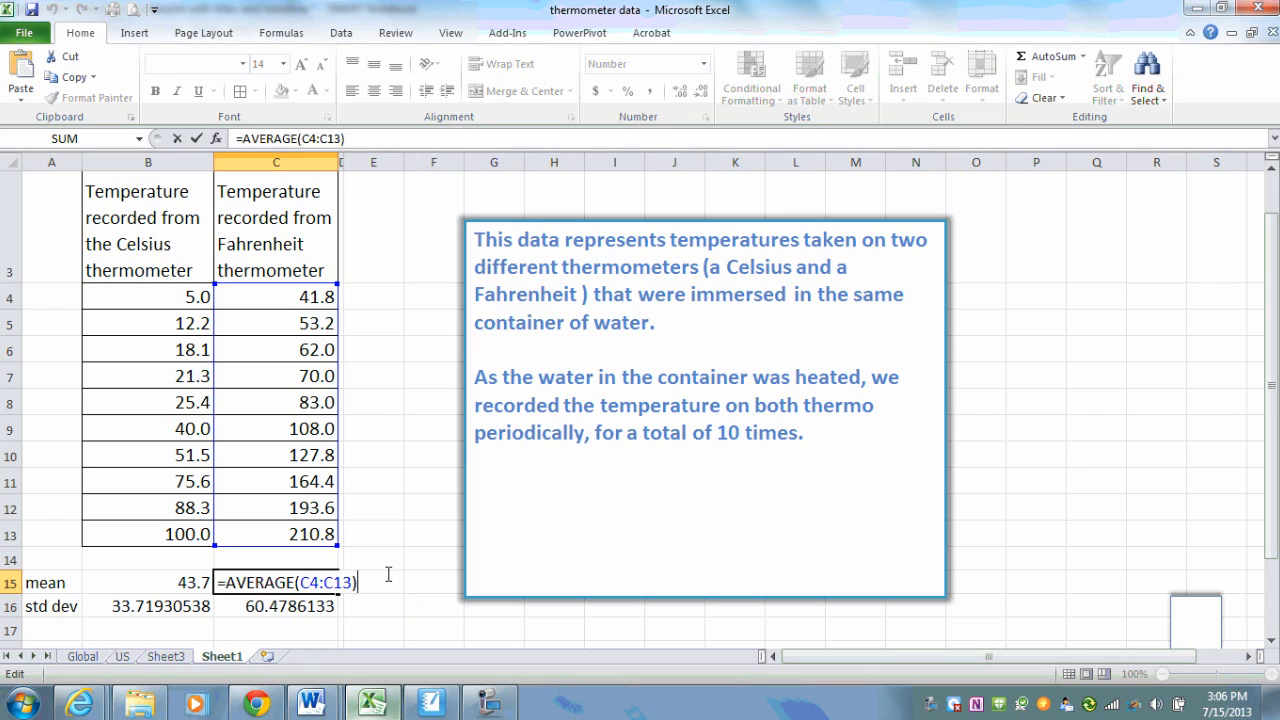
{"action": "key", "text": "Return"}
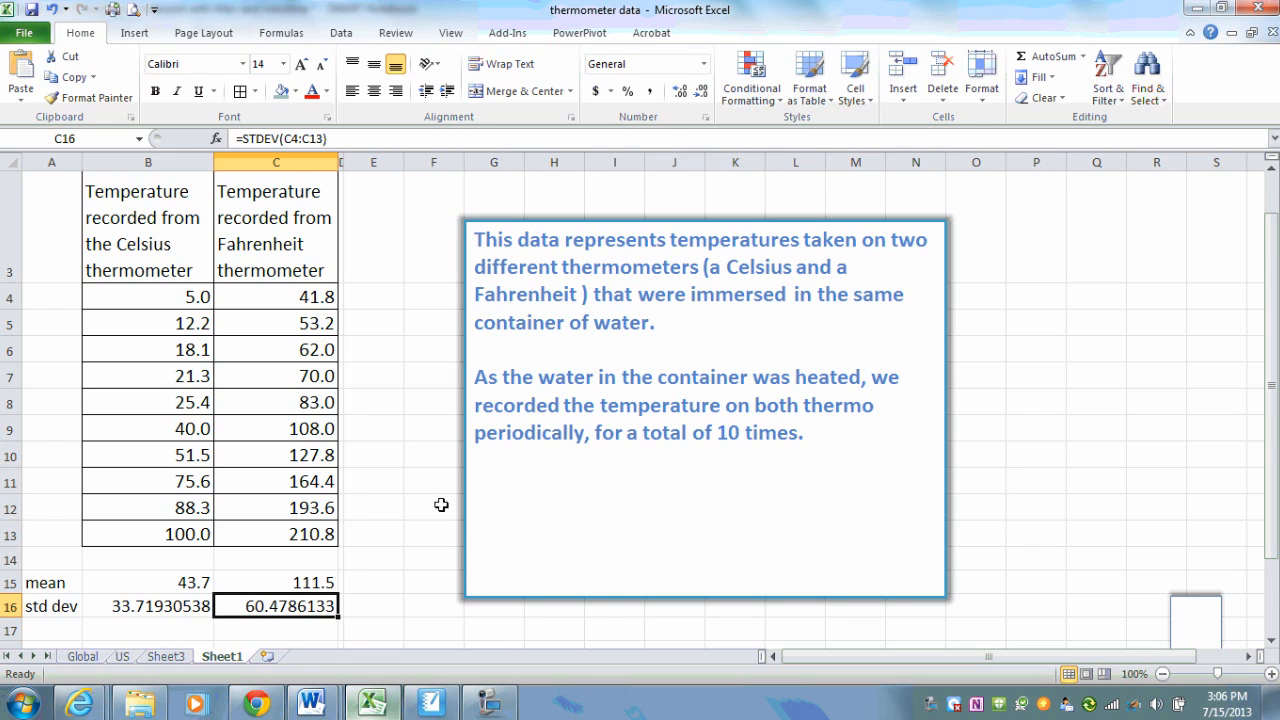
- Delete the text box beside the table that describes how the temperature data was recorded
{"action": "scroll", "coordinate": [389, 458], "scroll_direction": "up", "scroll_amount": 1}
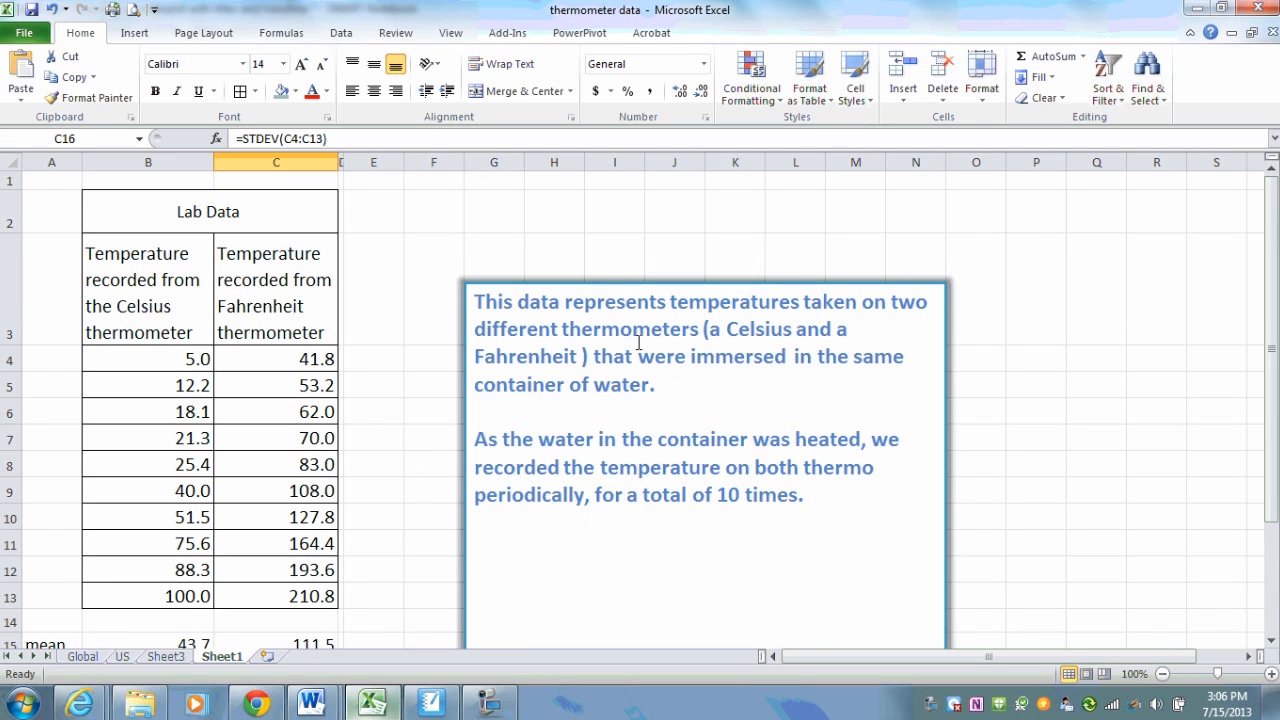
{"action": "left_click", "coordinate": [550, 292]}
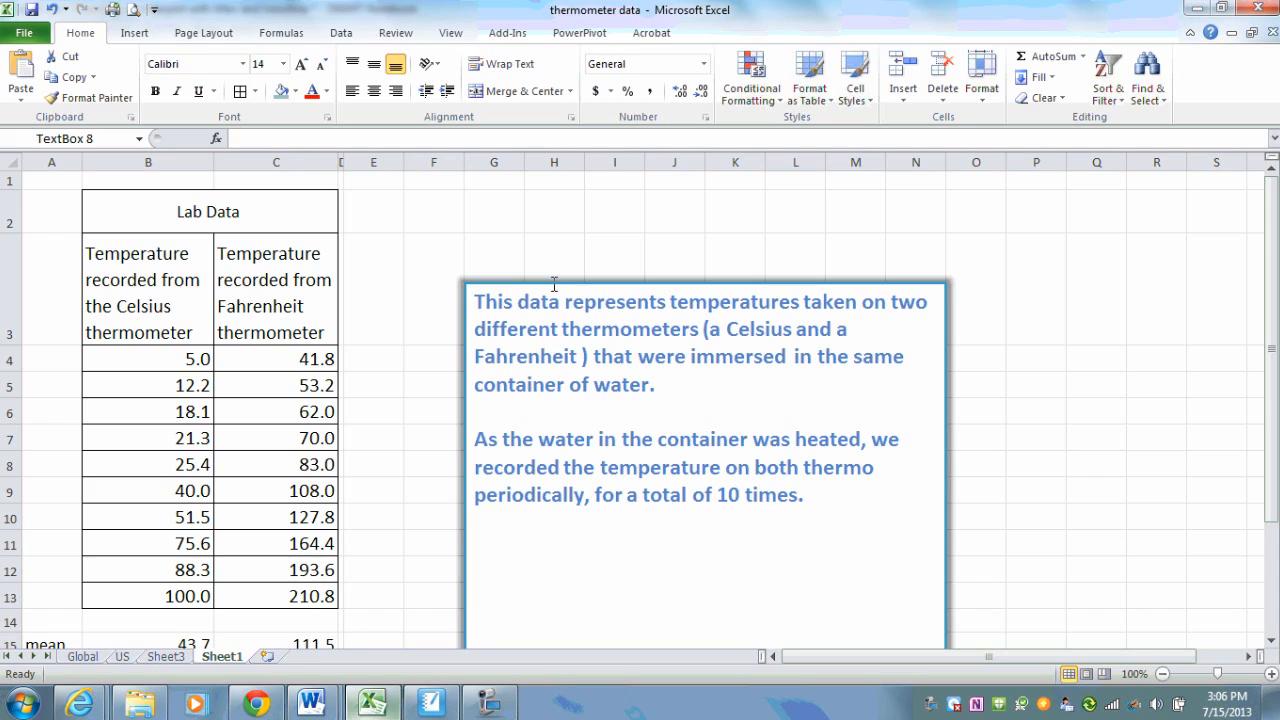
{"action": "key", "text": "Delete"}
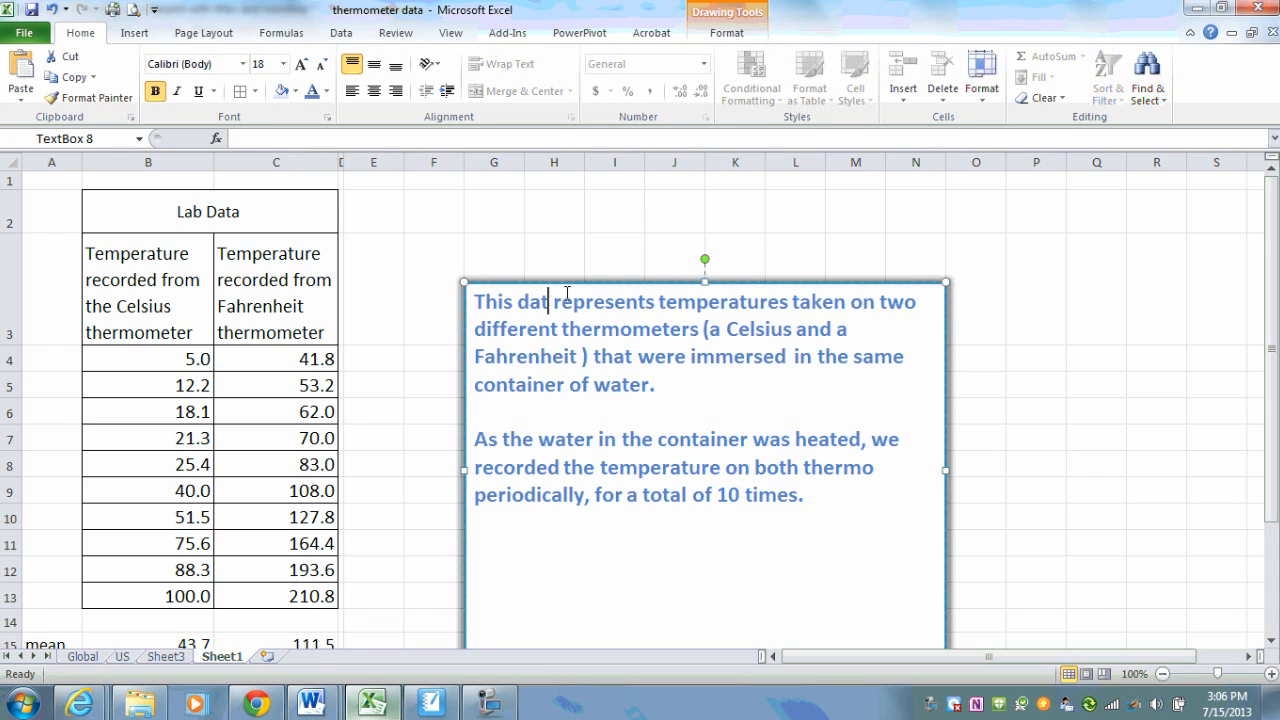
{"action": "left_click", "coordinate": [481, 284]}
{"action": "key", "text": "Delete"}
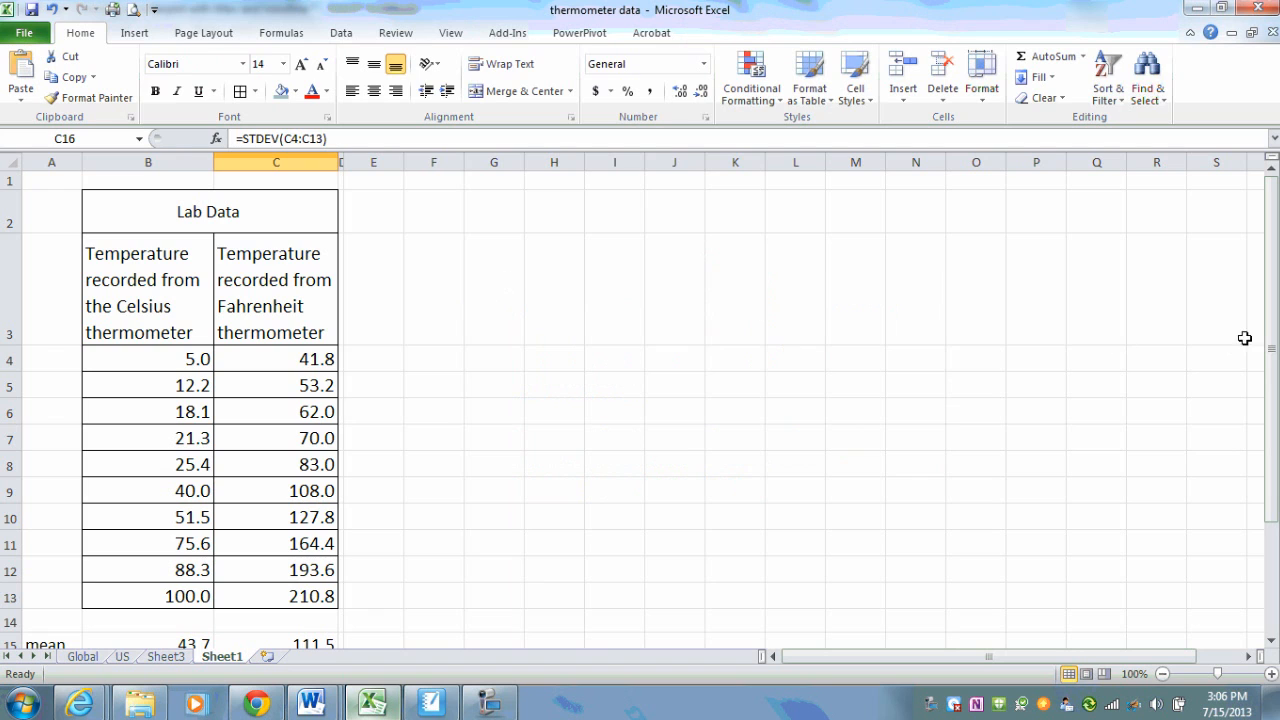
- Enlarge the small text box near cell R17 to about columns I to O to show its question, and move it down out of the way
{"action": "left_click_drag", "start_coordinate": [1270, 314], "coordinate": [1270, 378]}
{"action": "left_click", "coordinate": [1204, 485]}
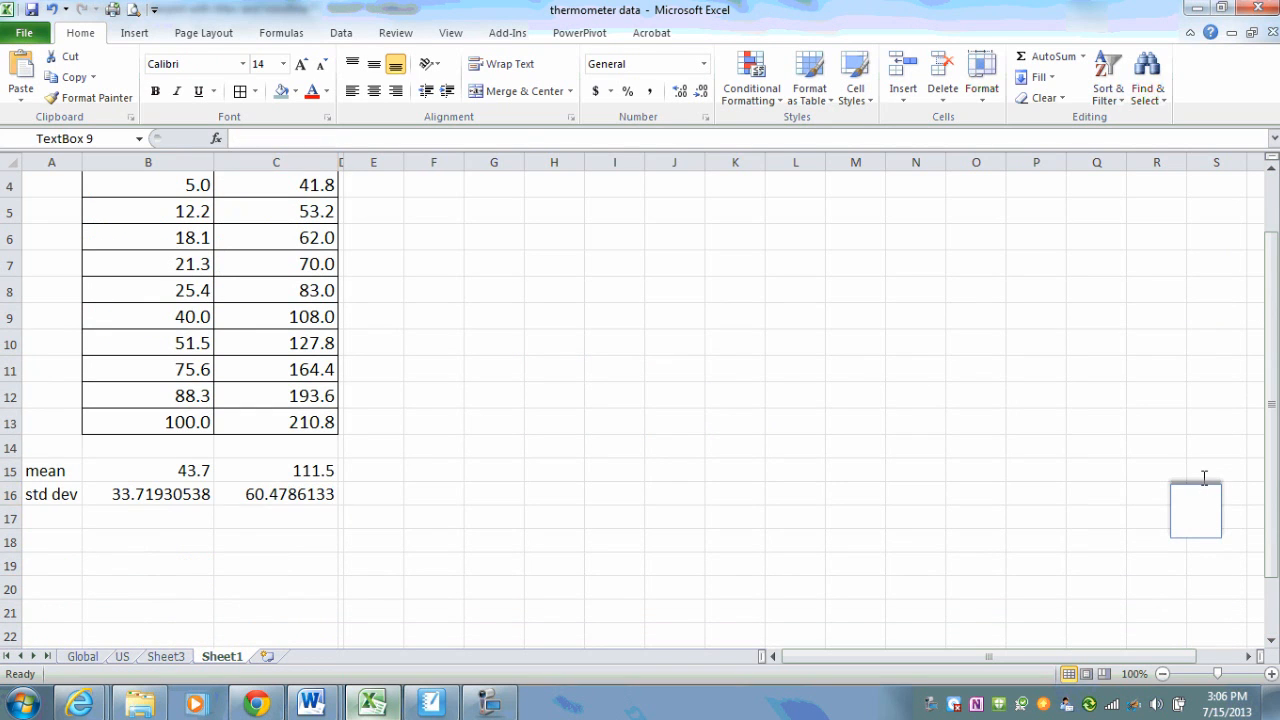
{"action": "left_click_drag", "start_coordinate": [1179, 484], "coordinate": [625, 224]}
{"action": "left_click_drag", "start_coordinate": [668, 278], "coordinate": [976, 442]}
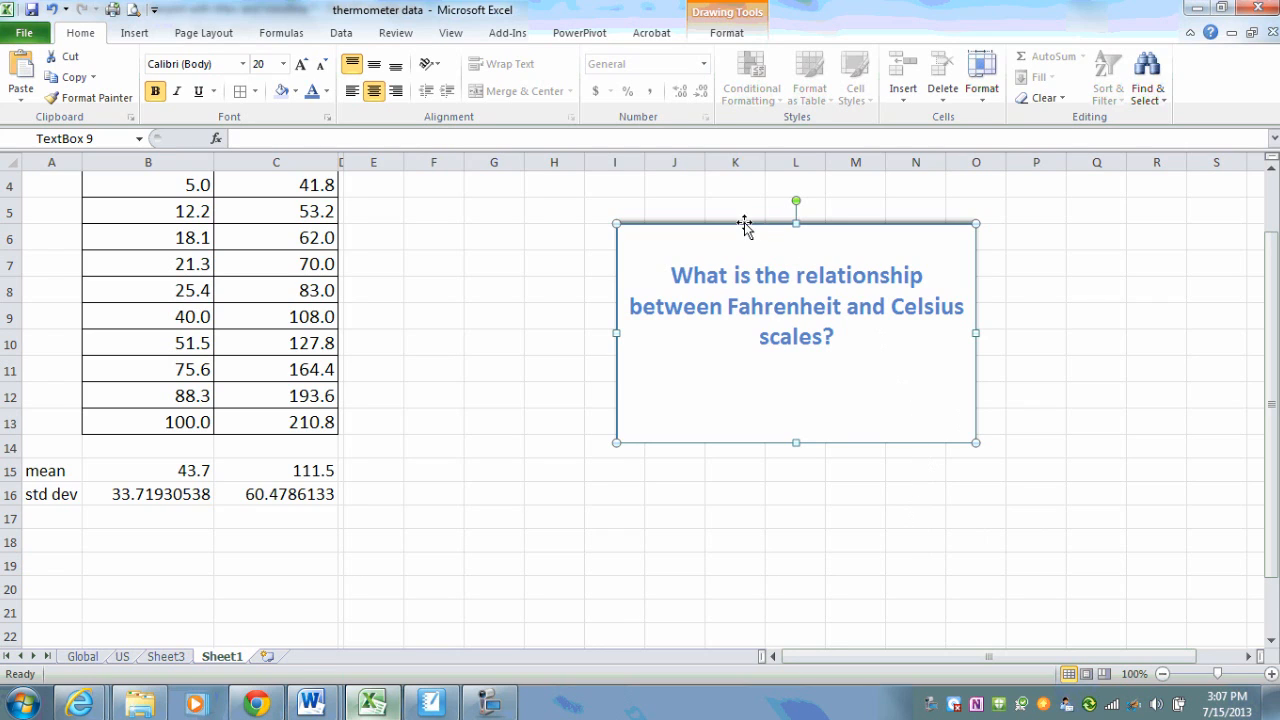
{"action": "left_click_drag", "start_coordinate": [738, 227], "coordinate": [1058, 549]}
- Insert a markers-only scatter chart from the headers and temperature data in cells B3 to C13
{"action": "left_click_drag", "start_coordinate": [1271, 527], "coordinate": [1271, 470]}
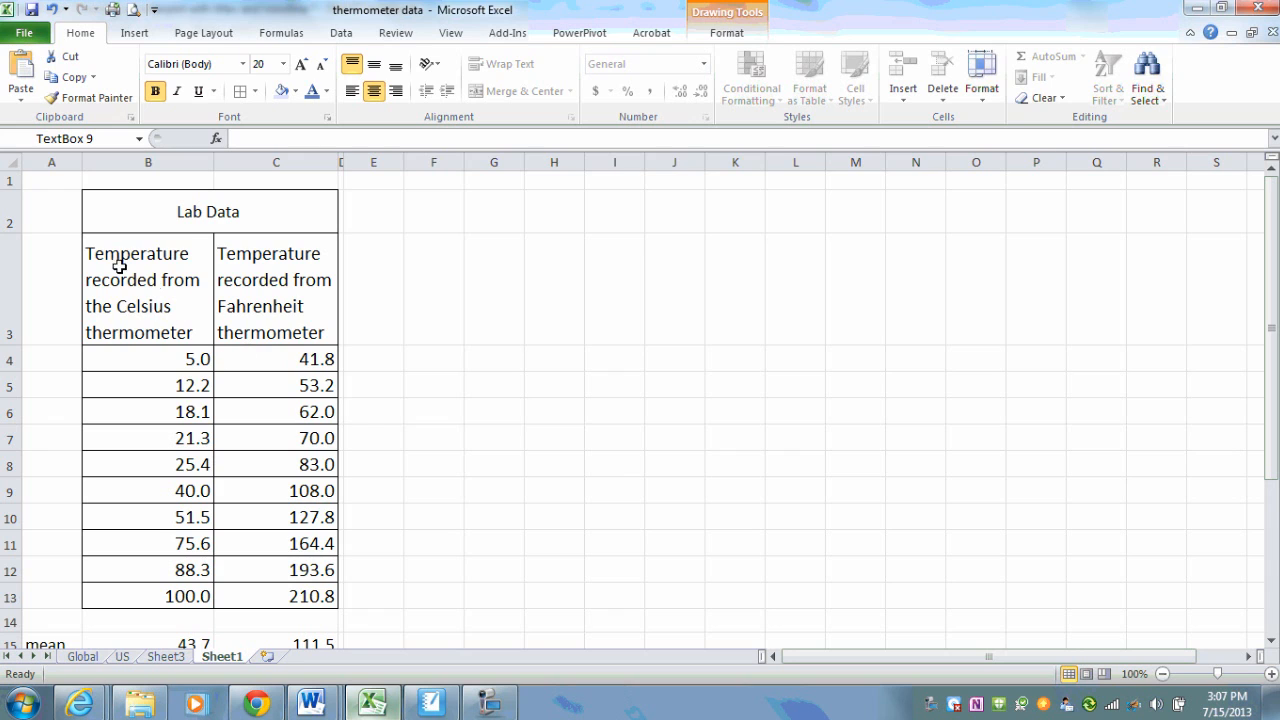
{"action": "left_click_drag", "start_coordinate": [100, 255], "coordinate": [289, 588]}
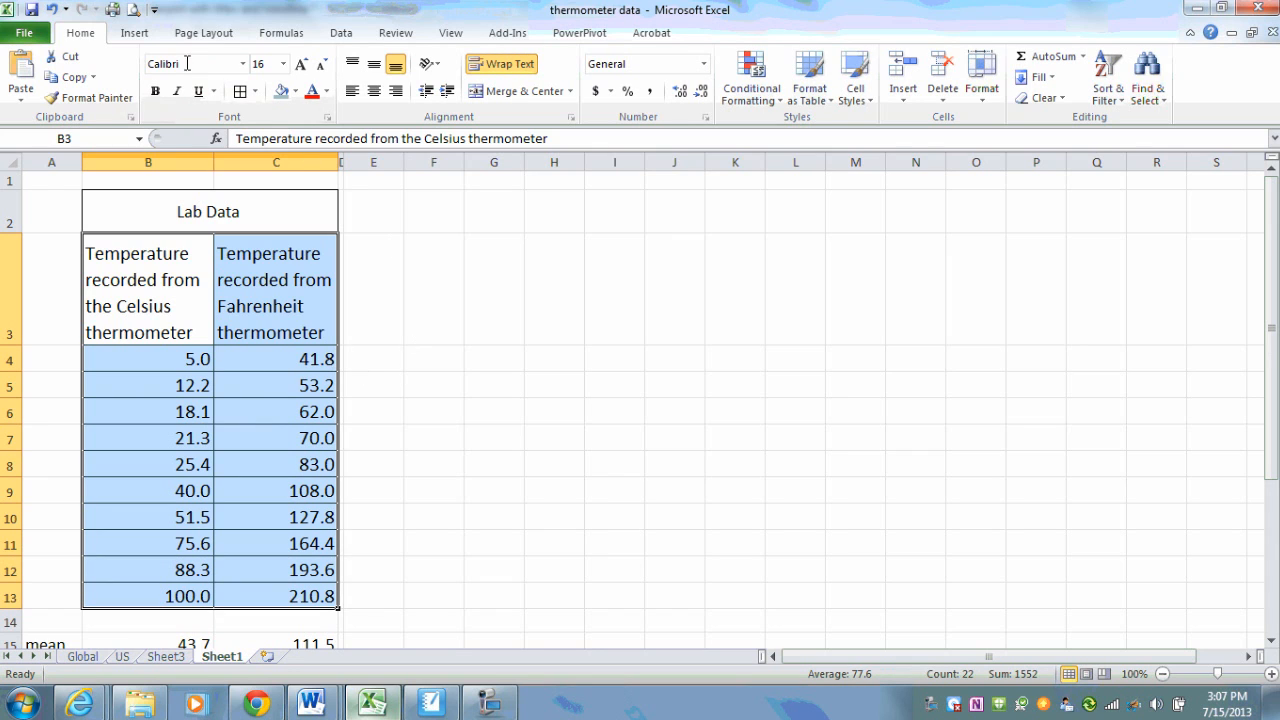
{"action": "left_click", "coordinate": [143, 38]}
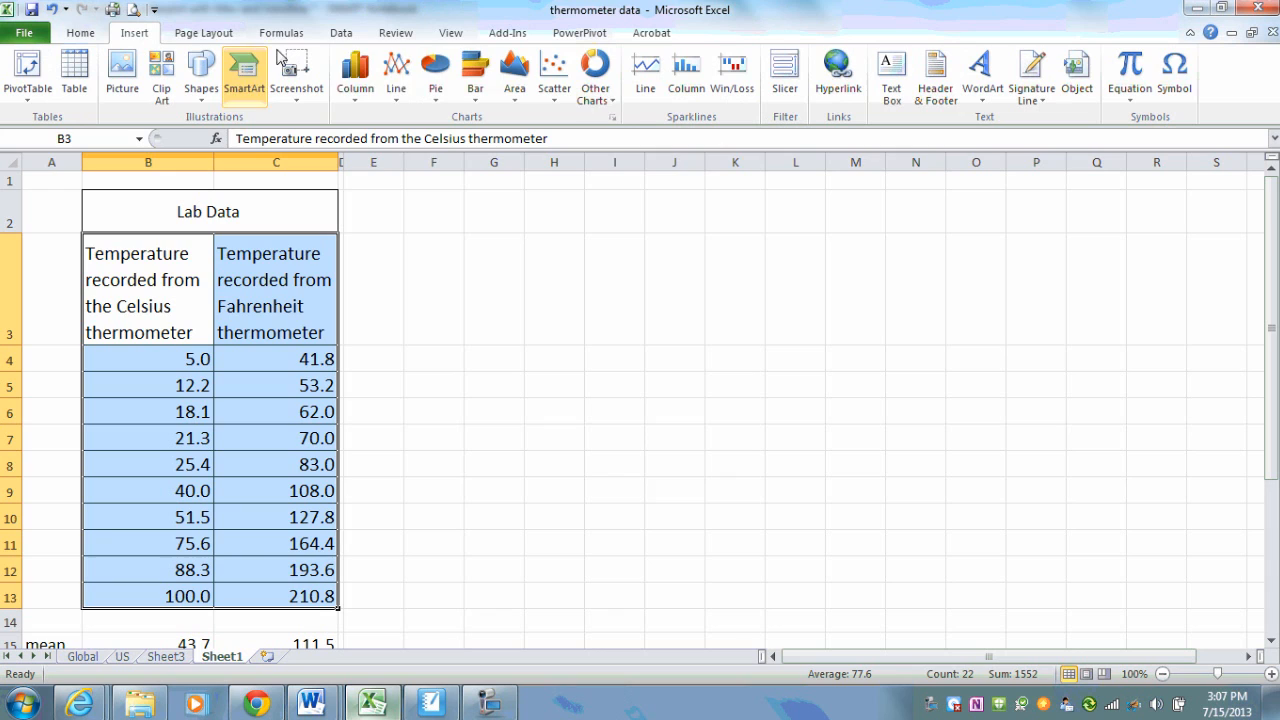
{"action": "left_click", "coordinate": [556, 73]}
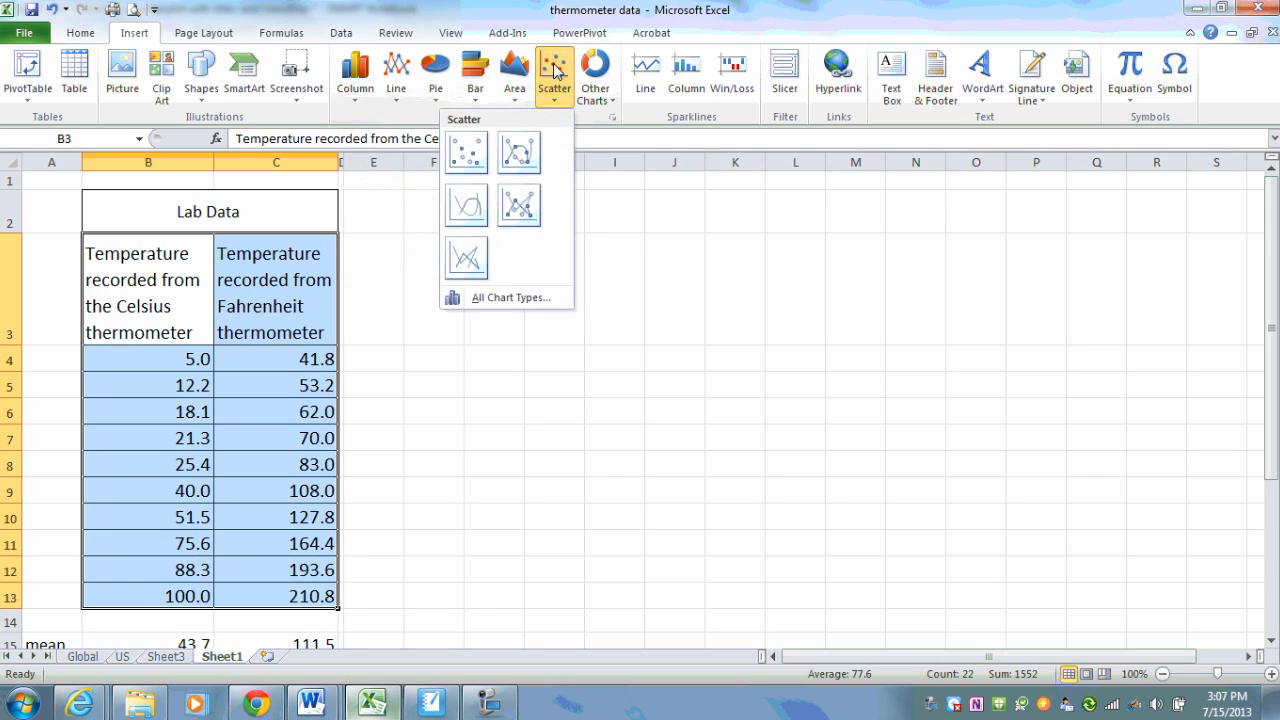
{"action": "left_click", "coordinate": [468, 153]}
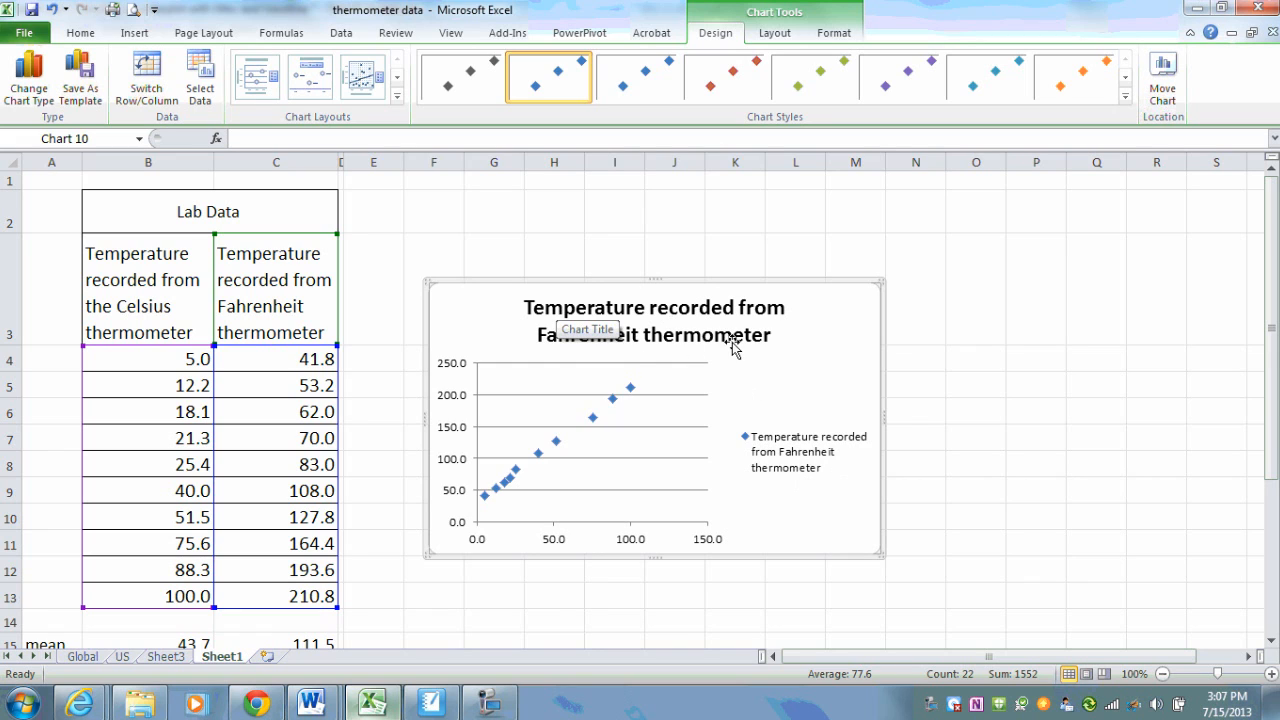
- Delete the legend from the scatter chart
{"action": "left_click", "coordinate": [785, 452]}
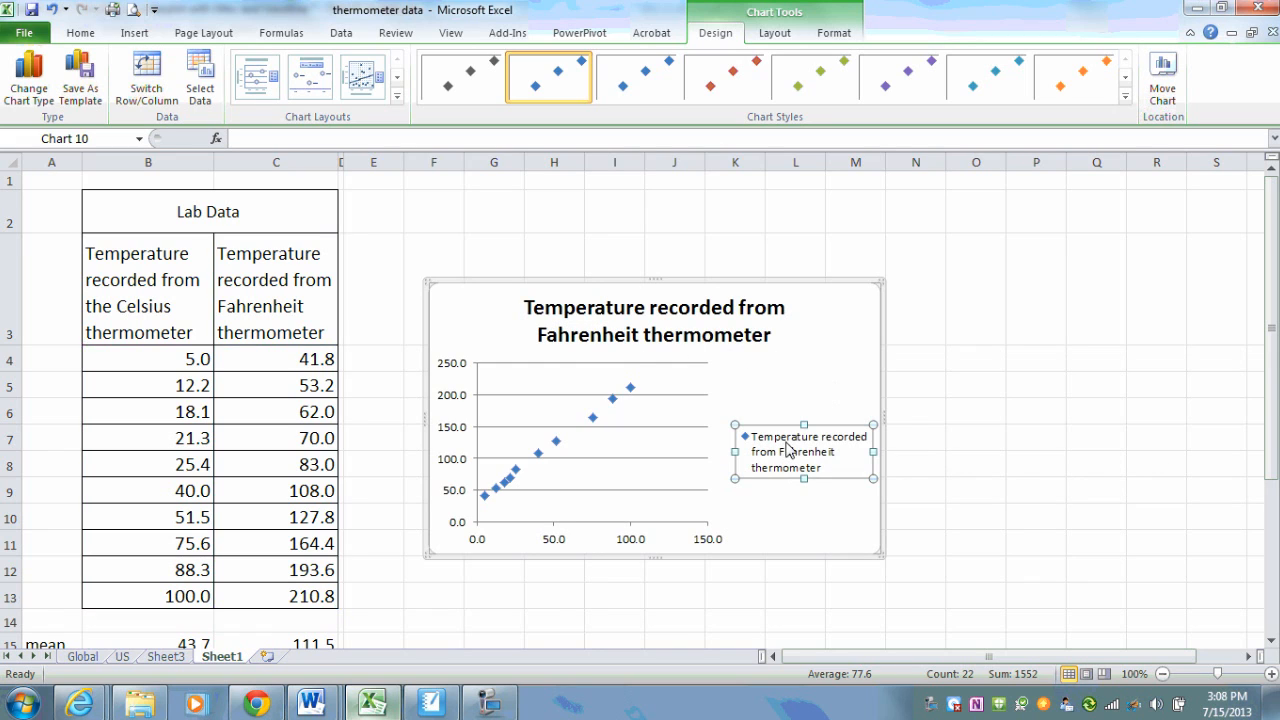
{"action": "key", "text": "Delete"}
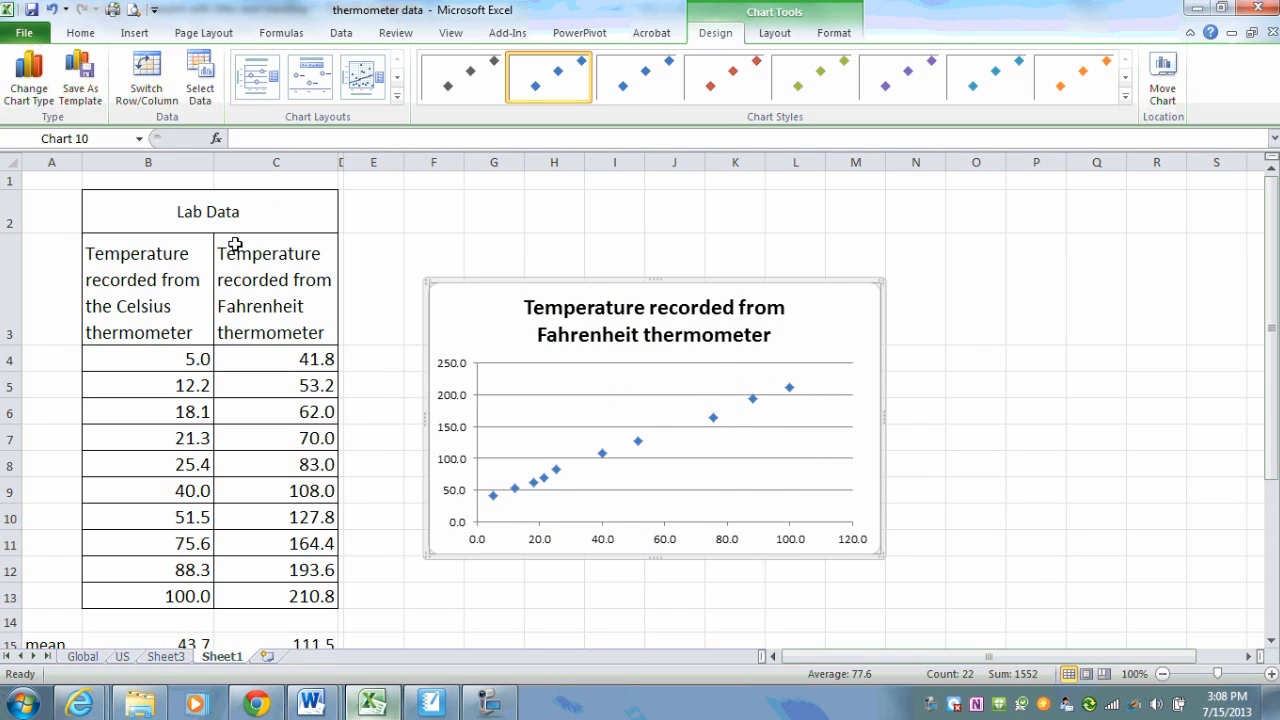
{"action": "left_click", "coordinate": [272, 280]}
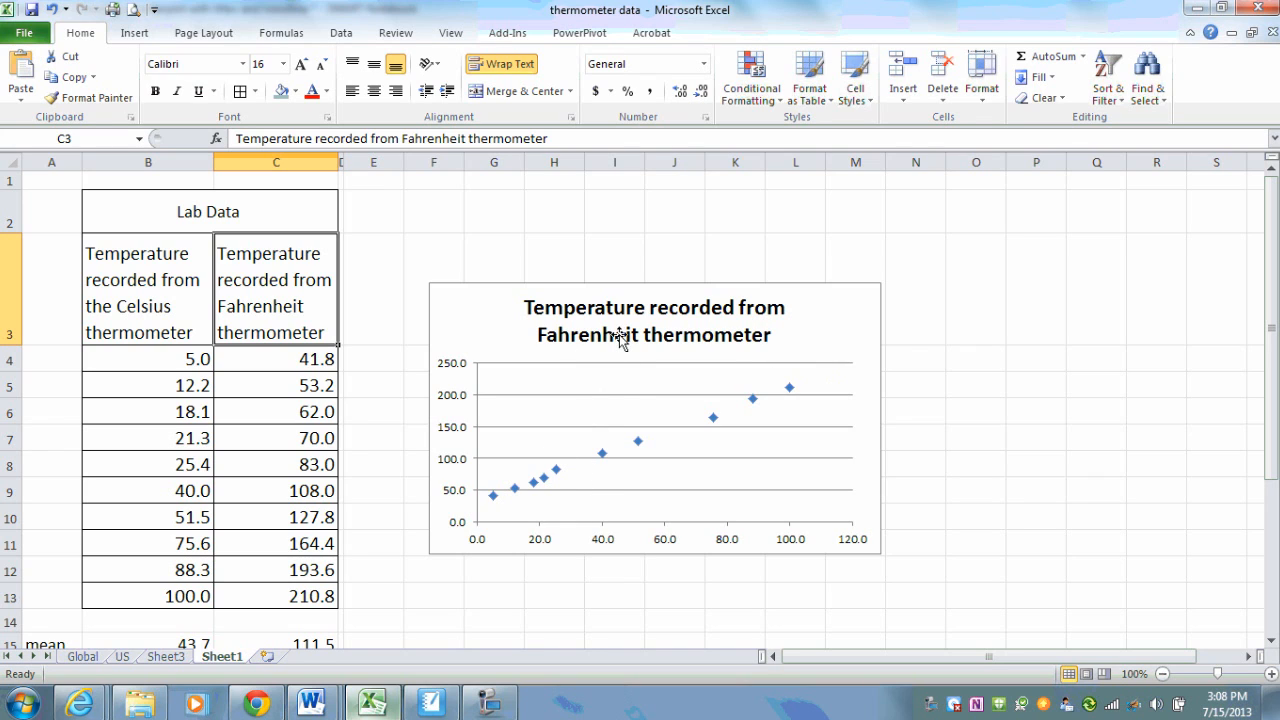
- Replace the chart title with "Fahrenheit vs Celsius Temperatures"
{"action": "left_click", "coordinate": [647, 310]}
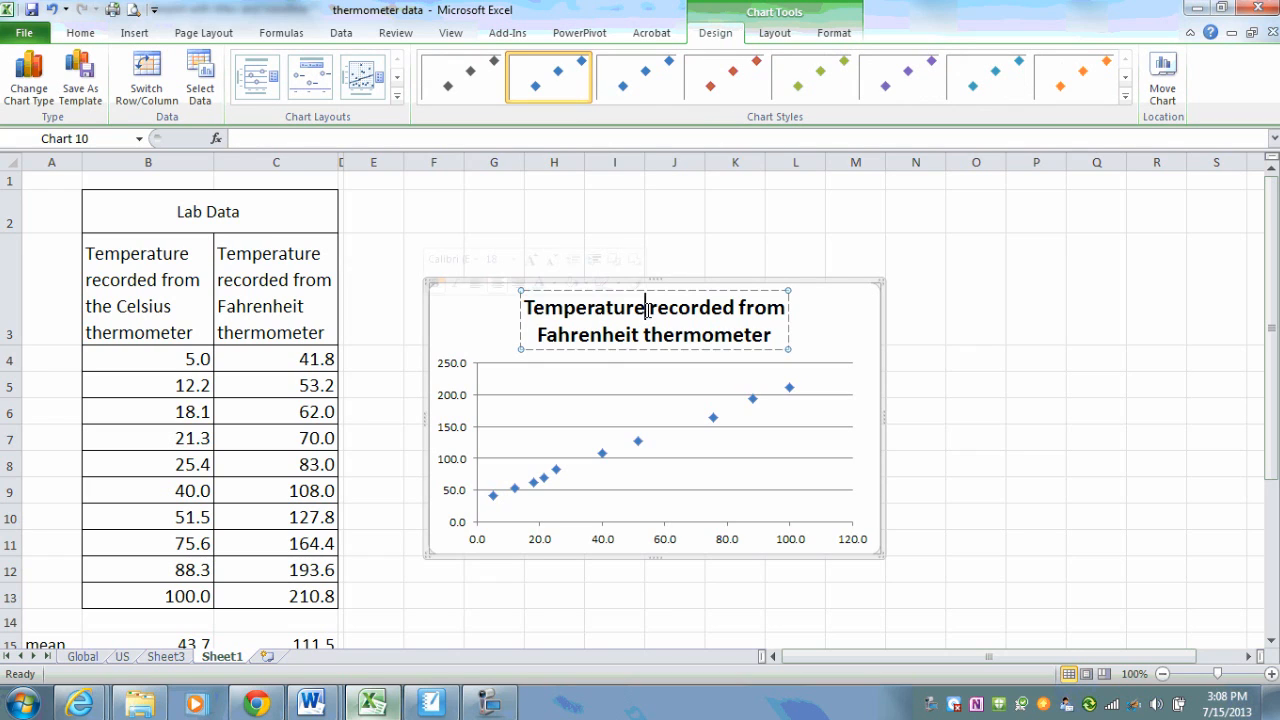
{"action": "double_click", "coordinate": [647, 311]}
{"action": "left_click", "coordinate": [690, 312]}
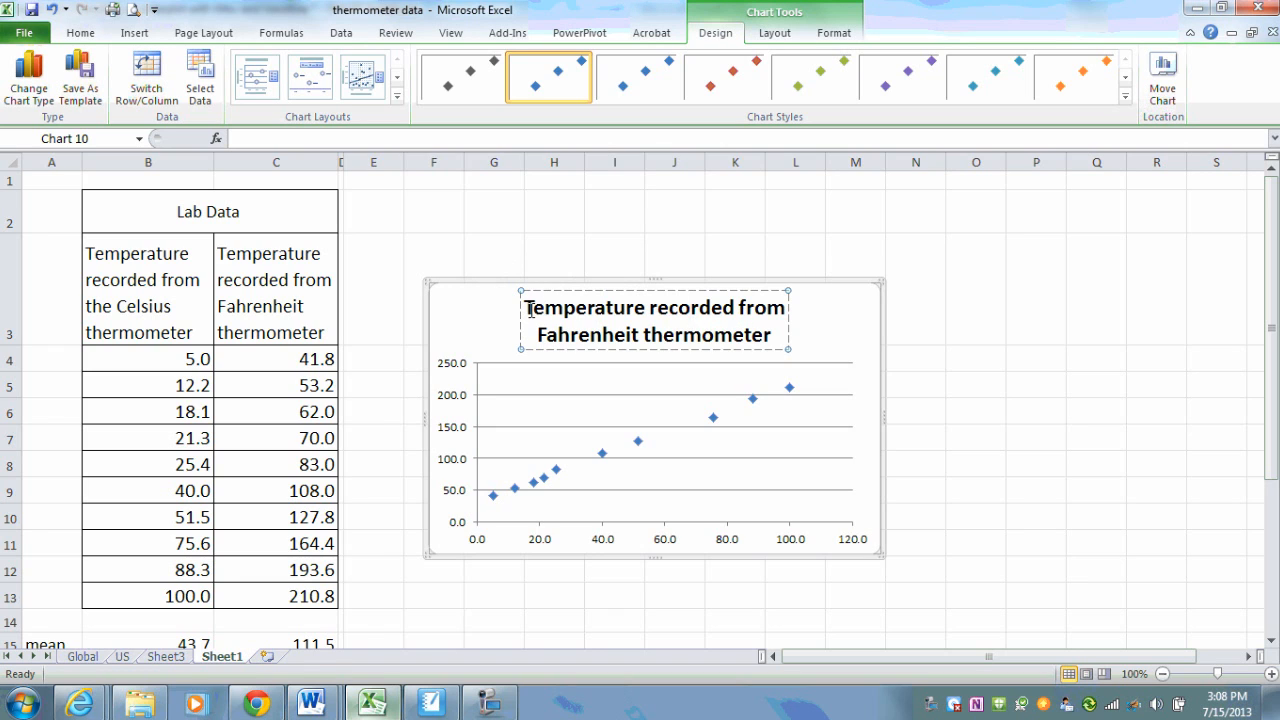
{"action": "left_click_drag", "start_coordinate": [527, 306], "coordinate": [757, 339]}
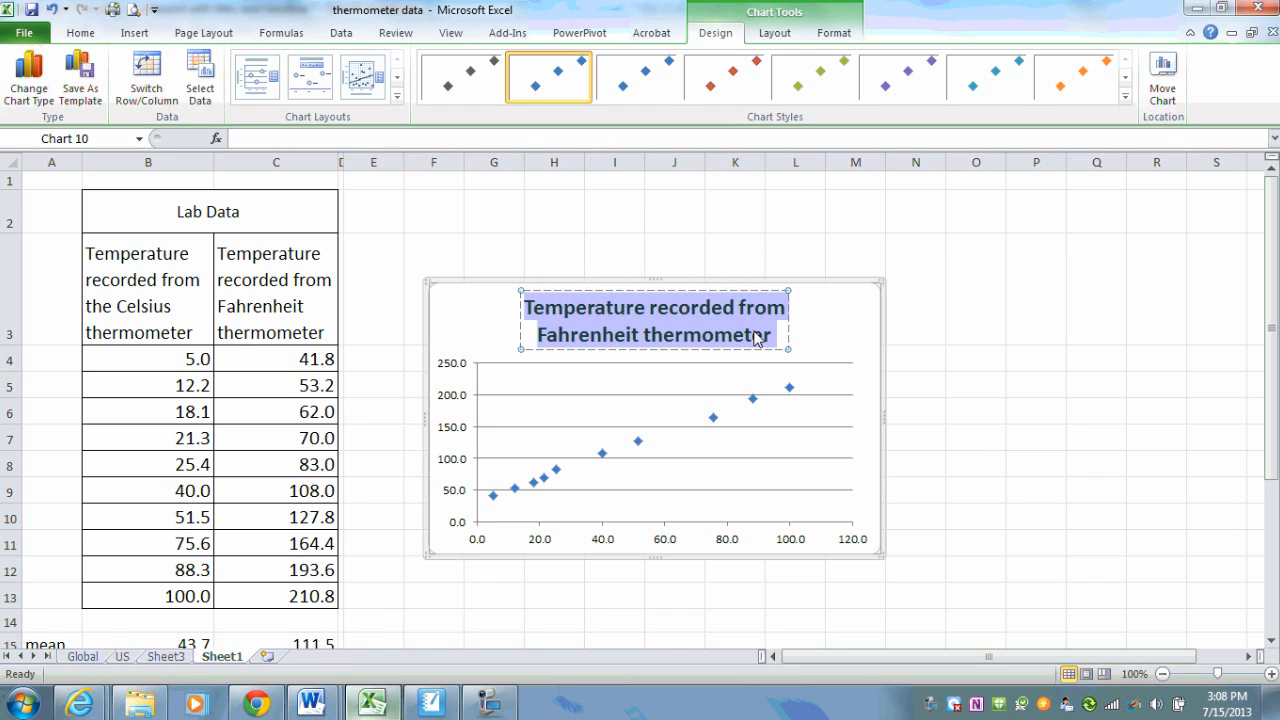
{"action": "type", "text": "Fahr"}
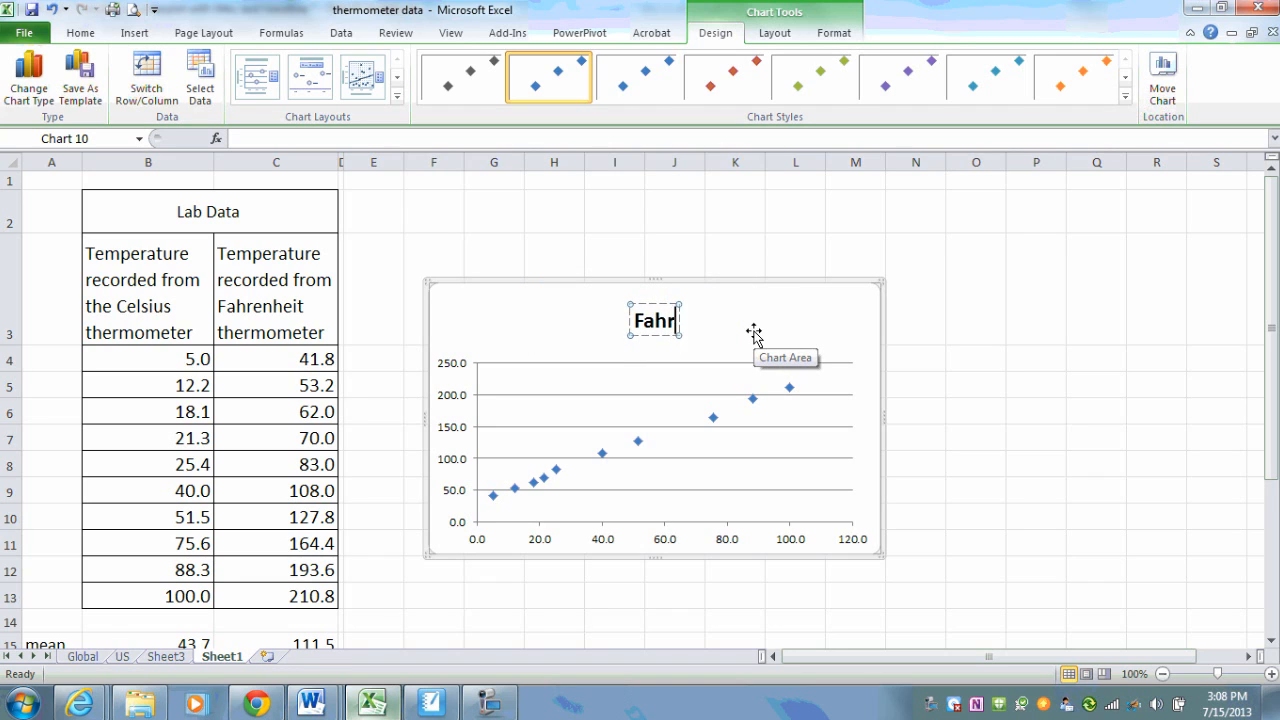
{"action": "type", "text": "enheit vs"}
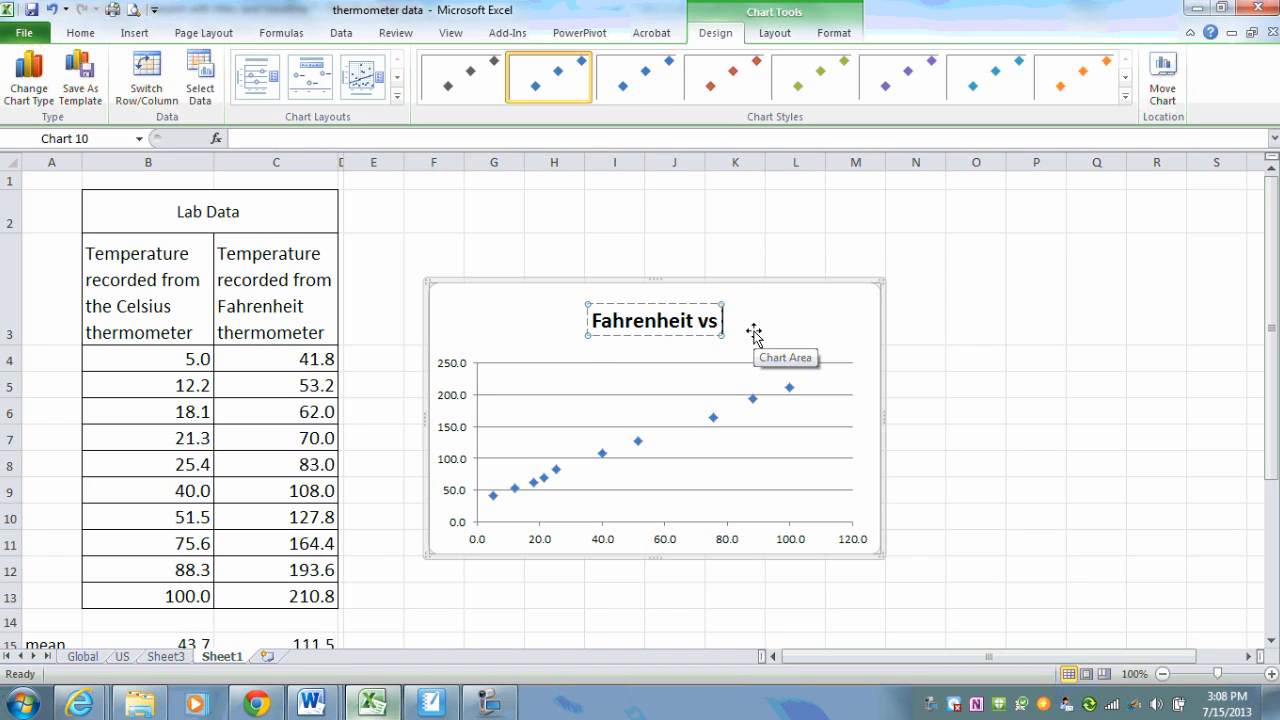
{"action": "type", "text": " Cels"}
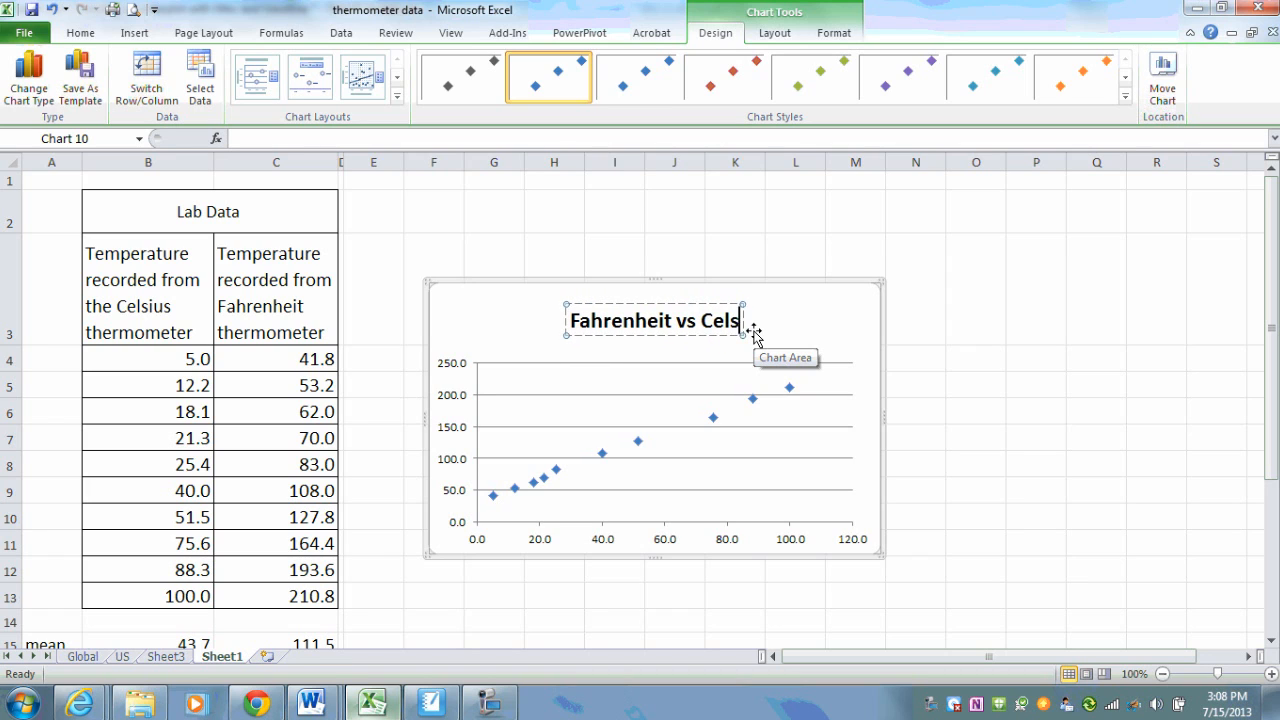
{"action": "type", "text": "ius Te"}
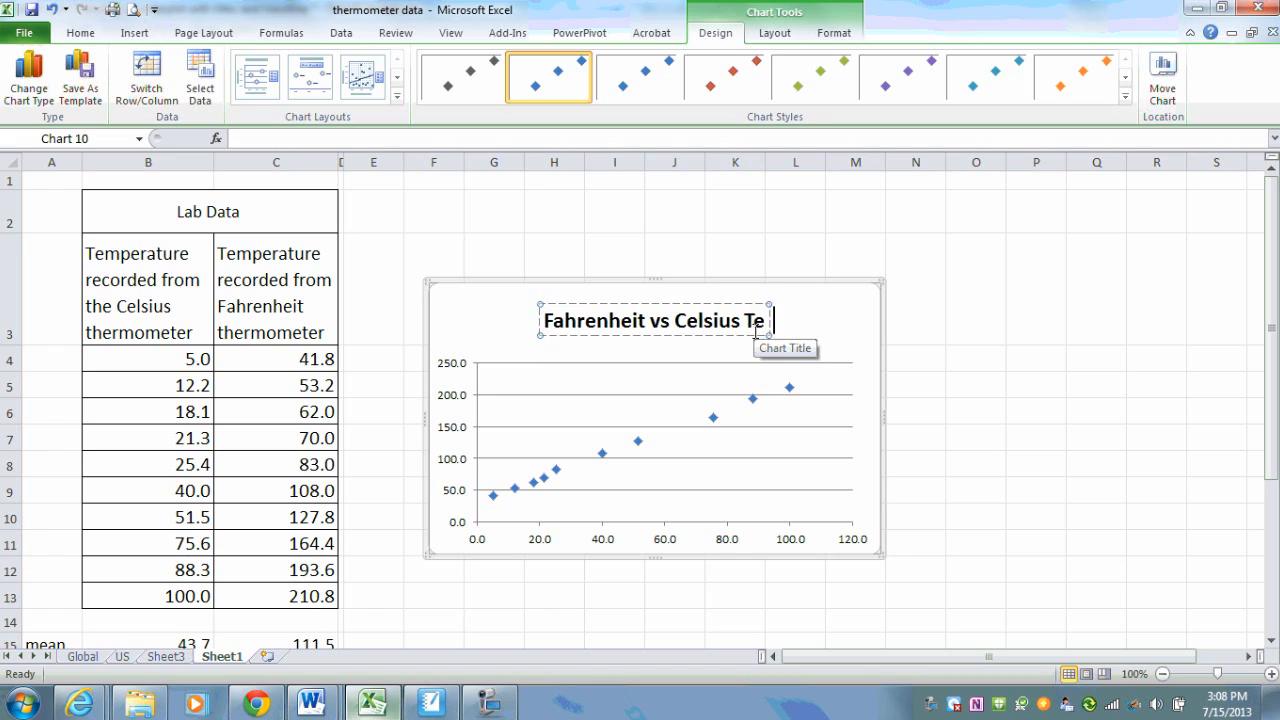
{"action": "type", "text": "mperatures"}
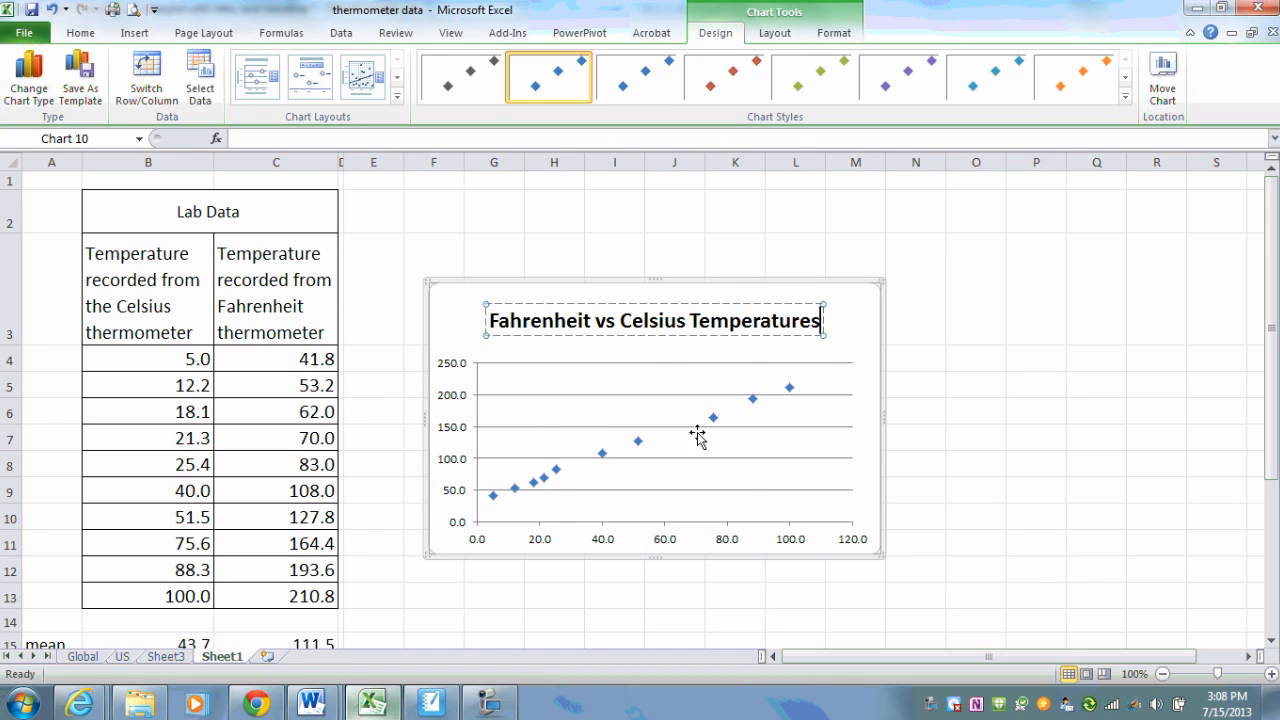
{"action": "left_click", "coordinate": [940, 490]}
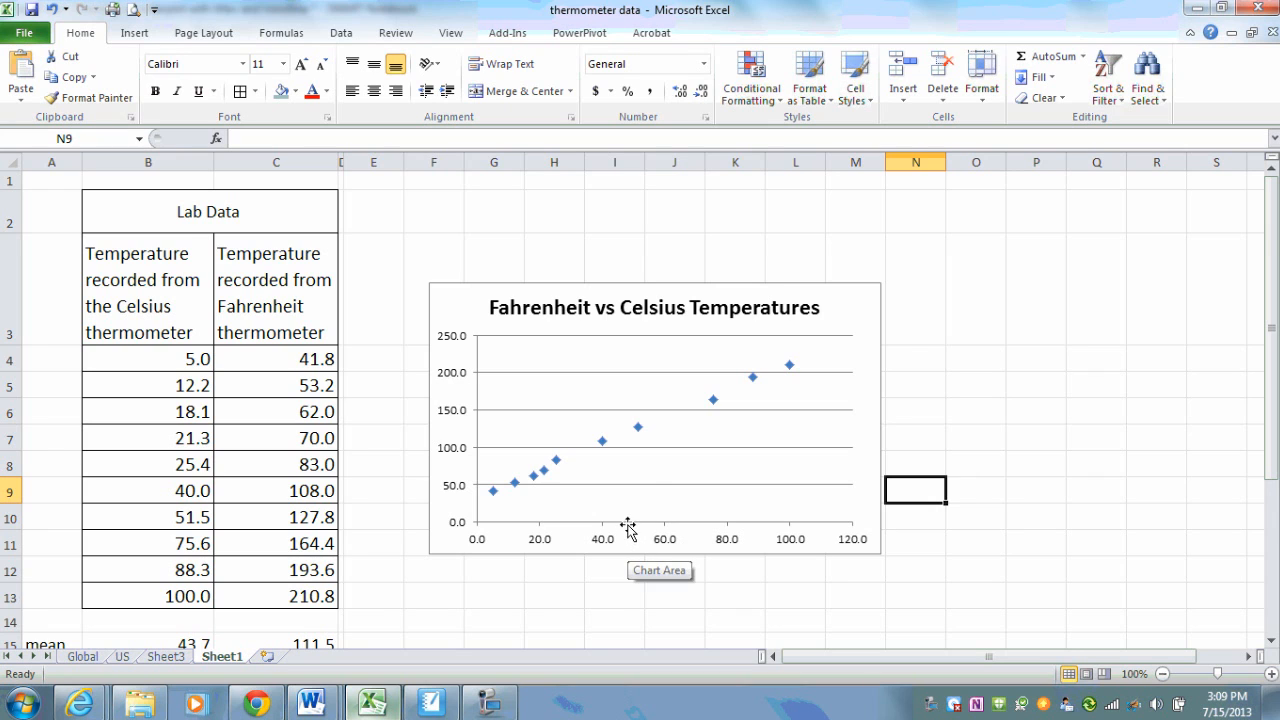
- Add a primary horizontal axis title below the axis of the scatter chart
{"action": "left_click", "coordinate": [857, 317]}
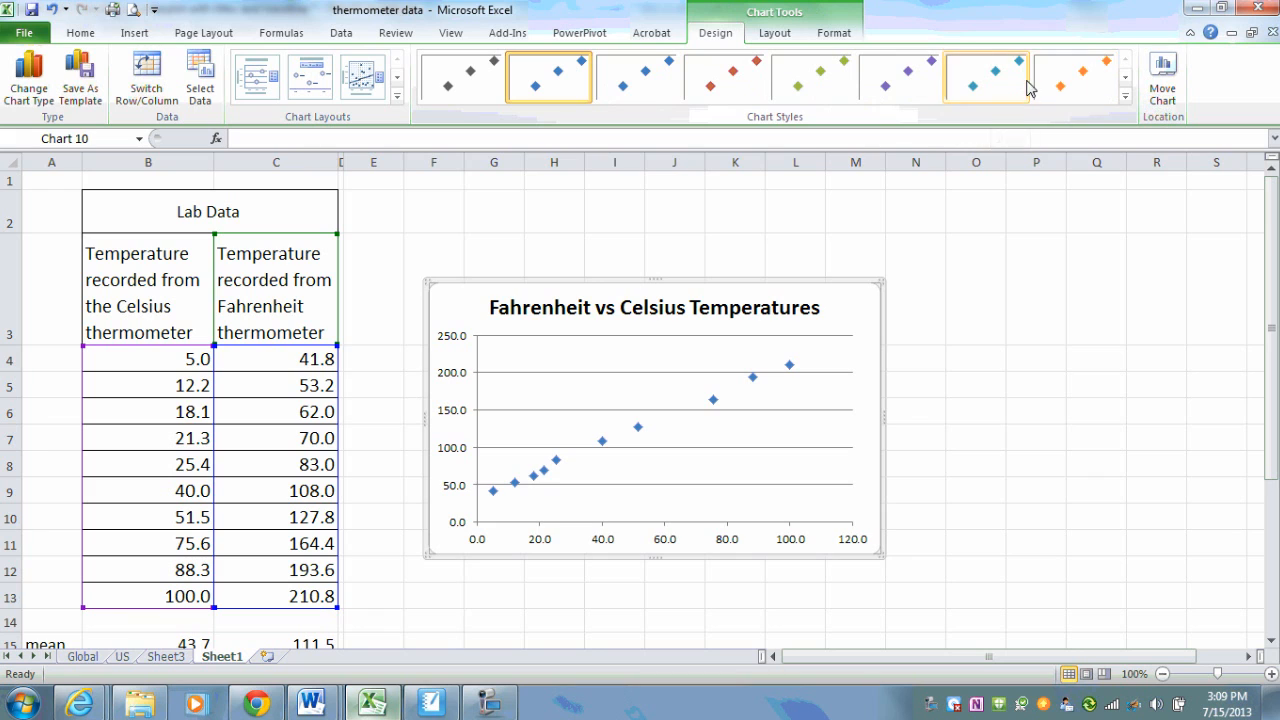
{"action": "left_click", "coordinate": [776, 37]}
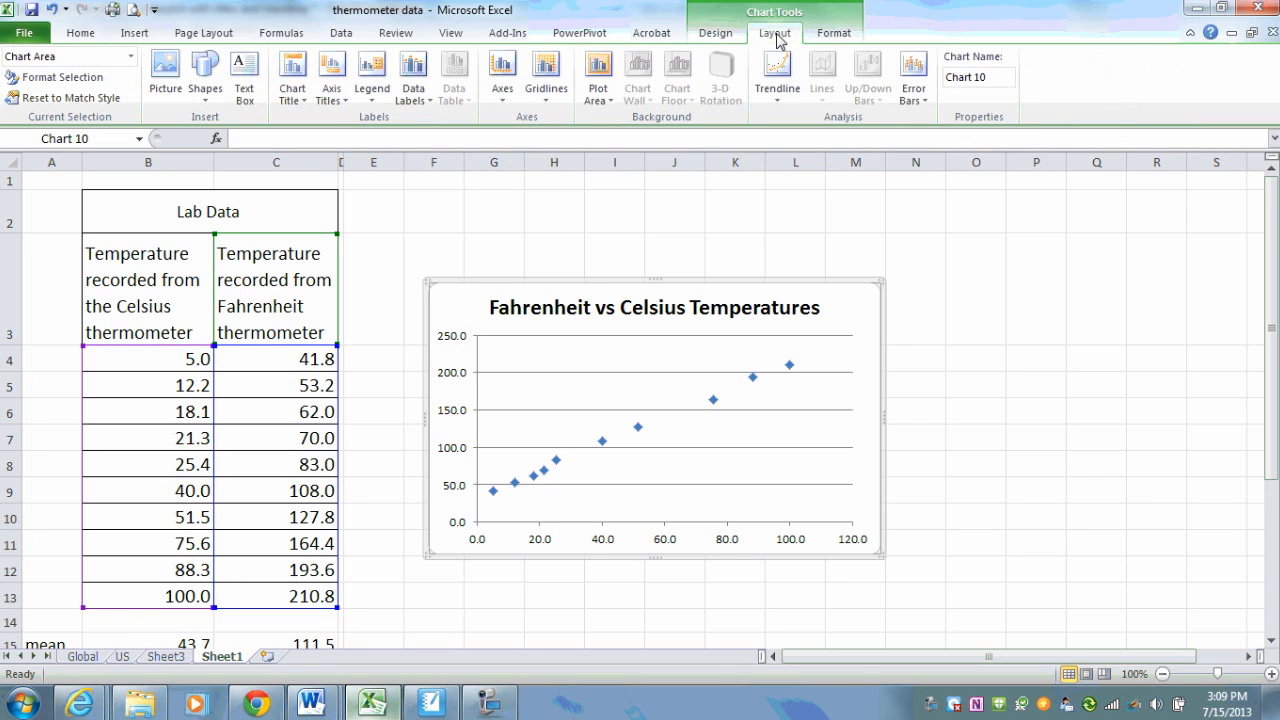
{"action": "left_click", "coordinate": [340, 96]}
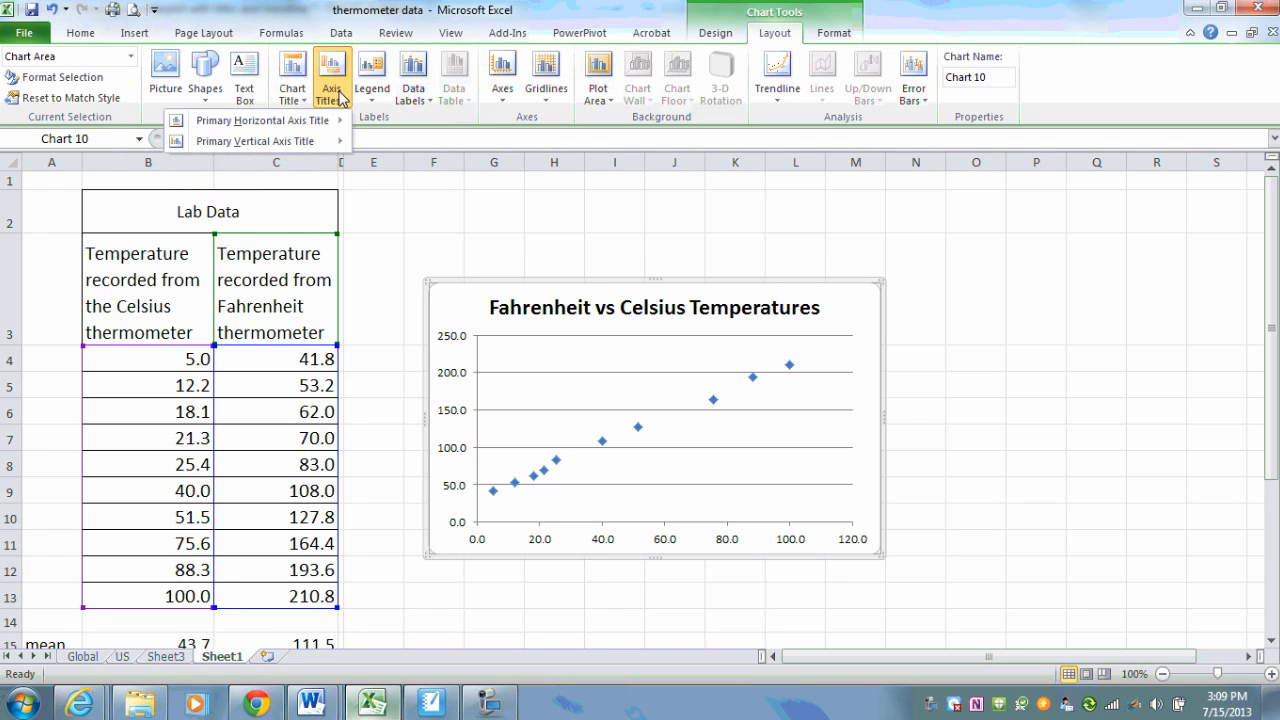
{"action": "mouse_move", "coordinate": [331, 121]}
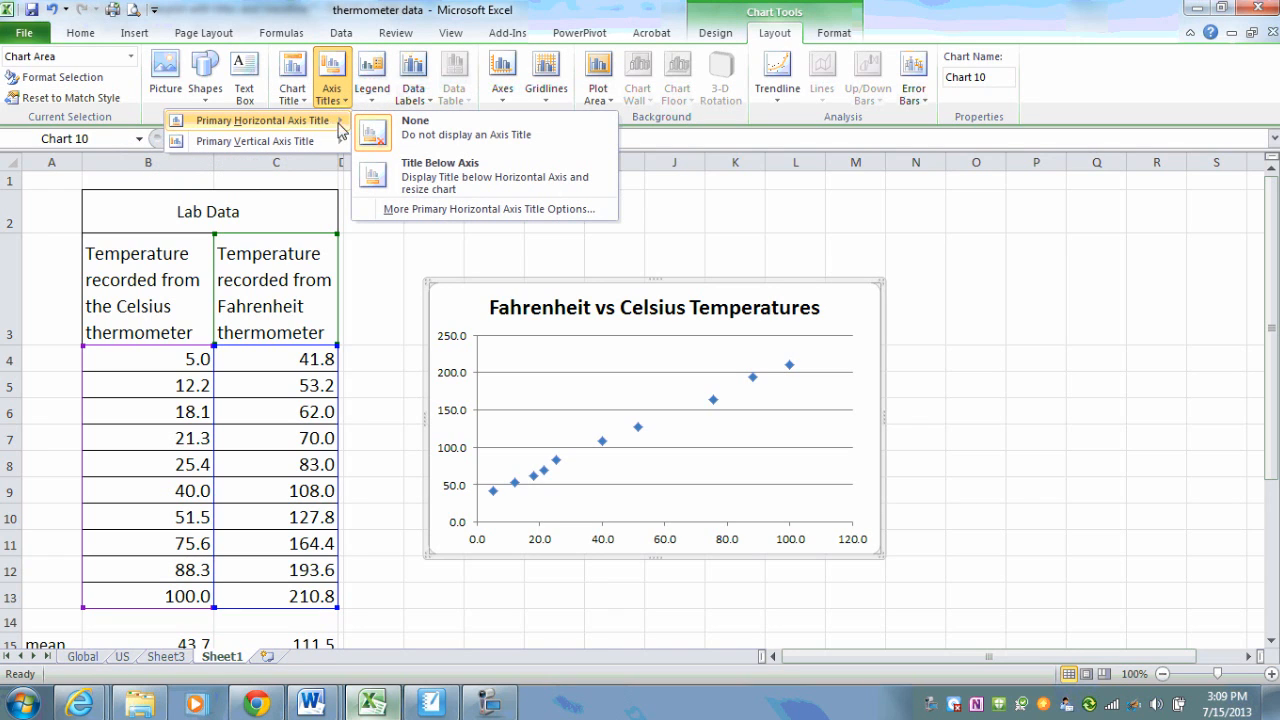
{"action": "left_click", "coordinate": [424, 182]}
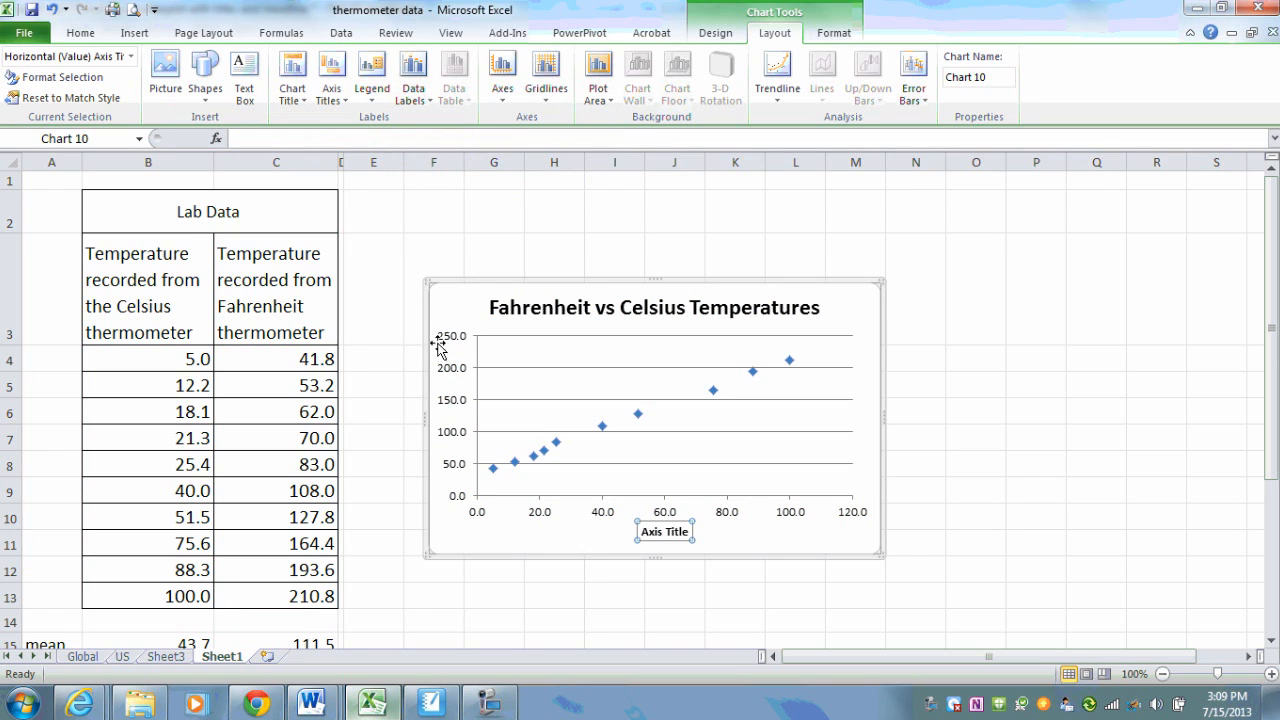
{"action": "left_click_drag", "start_coordinate": [463, 313], "coordinate": [463, 310]}
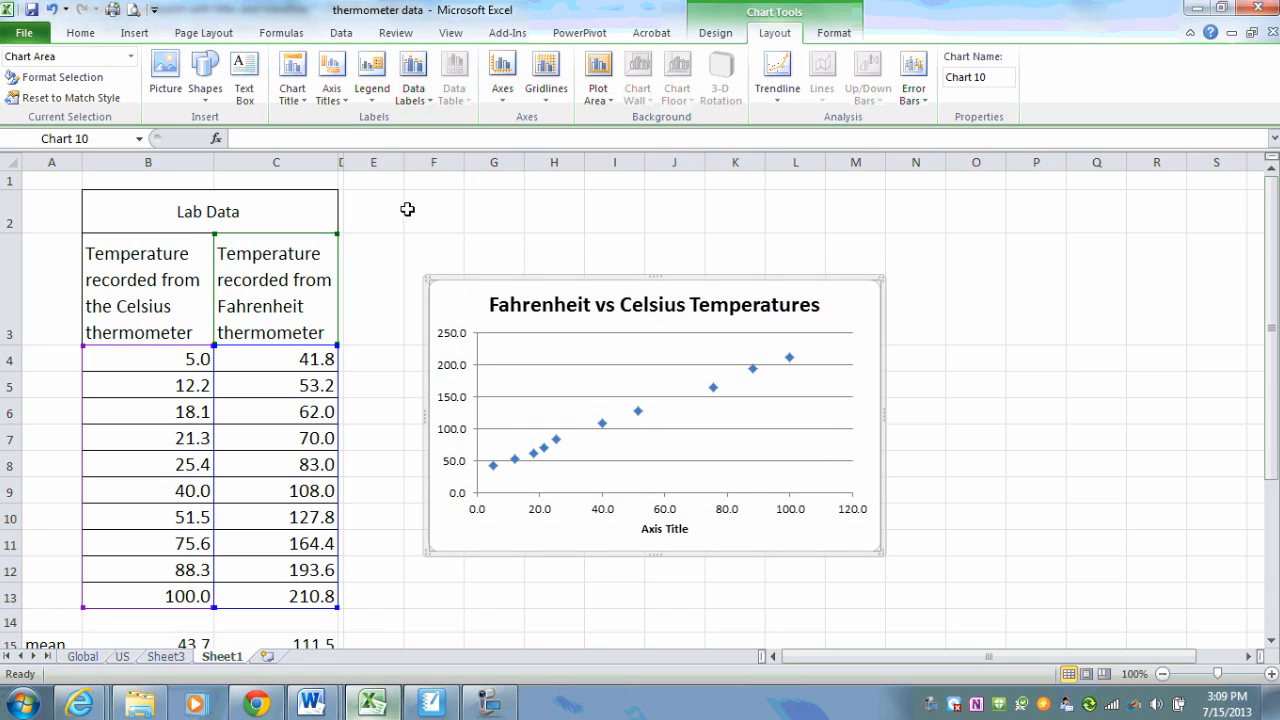
- Add a primary vertical axis title to the scatter chart, using the Horizontal Title option
{"action": "left_click", "coordinate": [332, 104]}
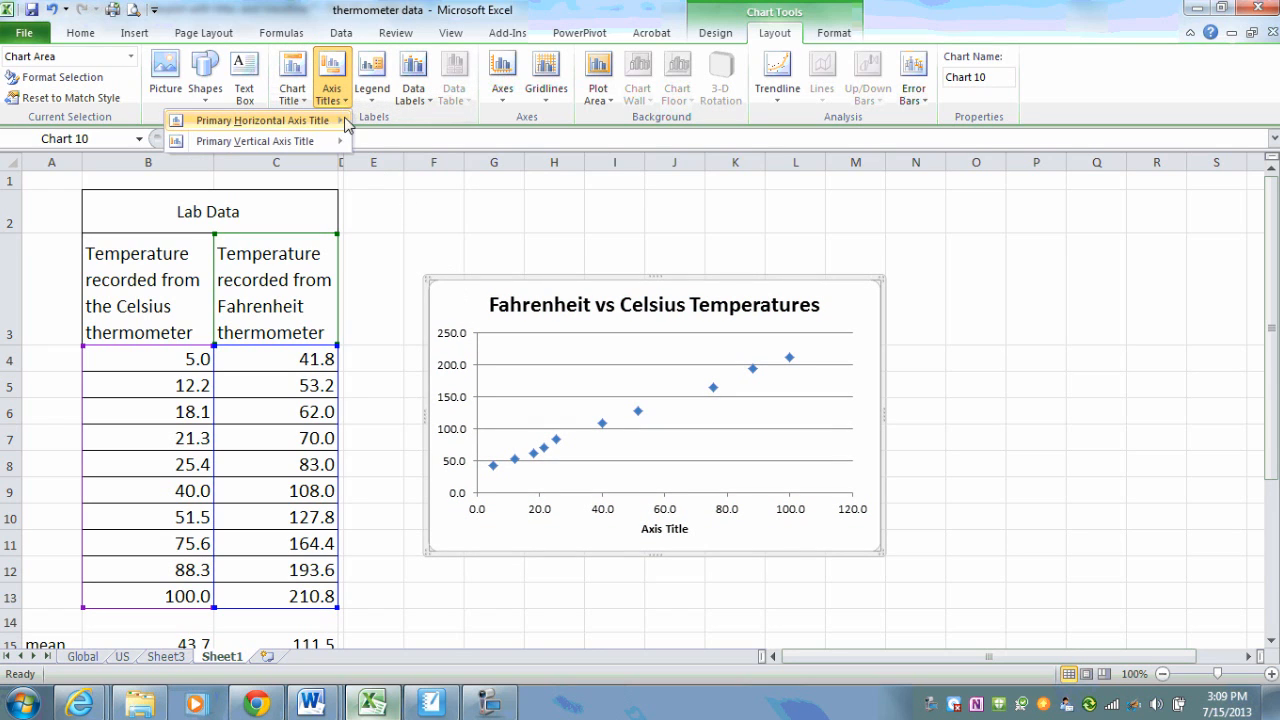
{"action": "mouse_move", "coordinate": [337, 151]}
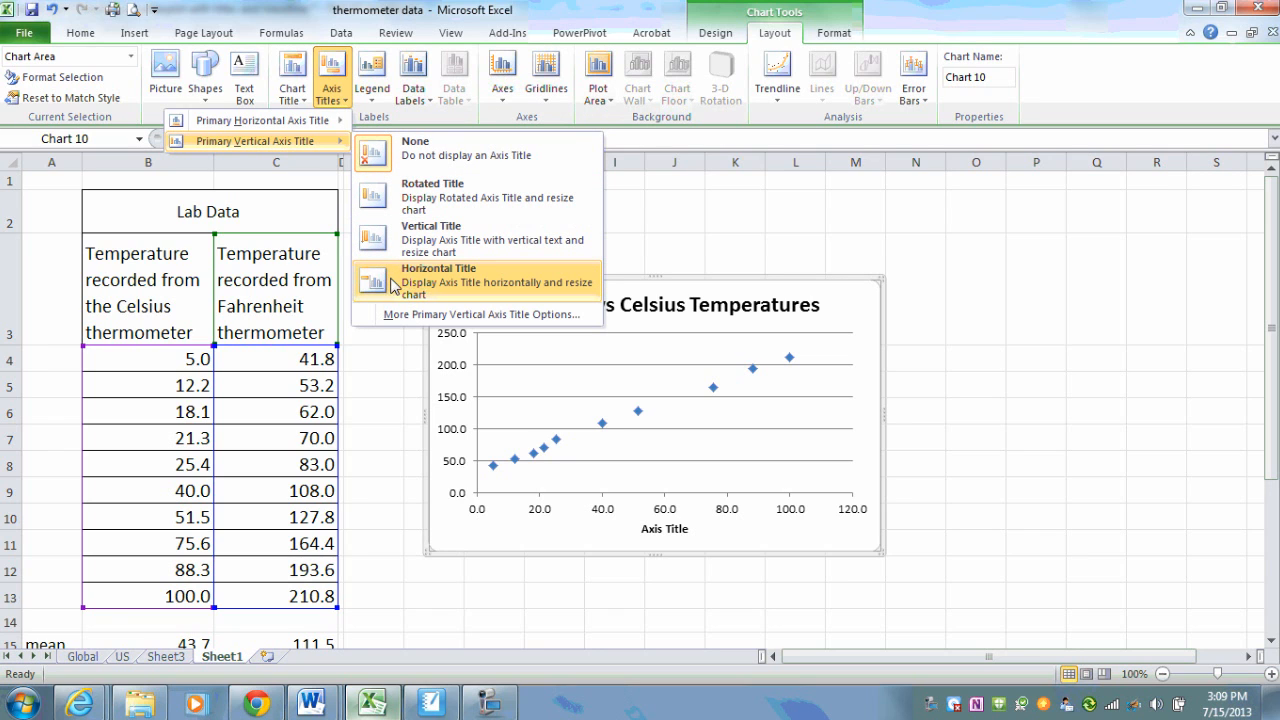
{"action": "left_click", "coordinate": [393, 284]}
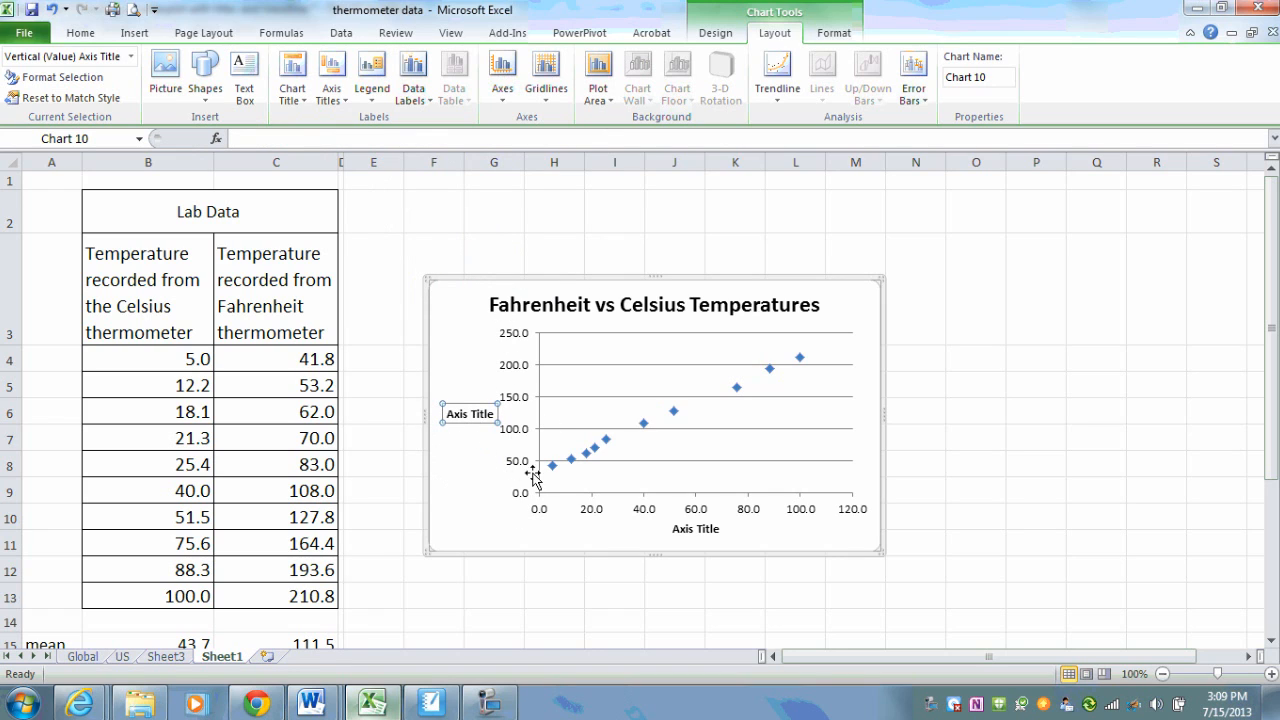
- Replace the placeholder text of the horizontal axis title with "celsius temperatures"
{"action": "left_click", "coordinate": [689, 530]}
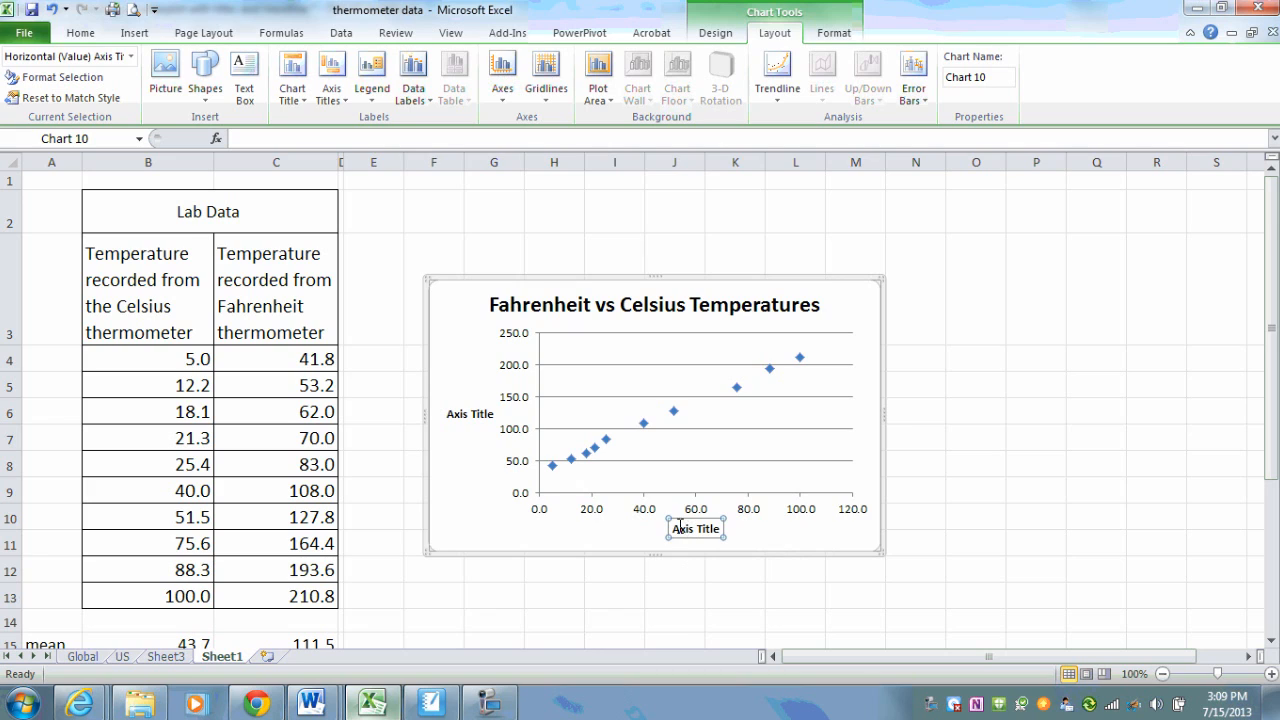
{"action": "left_click_drag", "start_coordinate": [674, 524], "coordinate": [720, 520]}
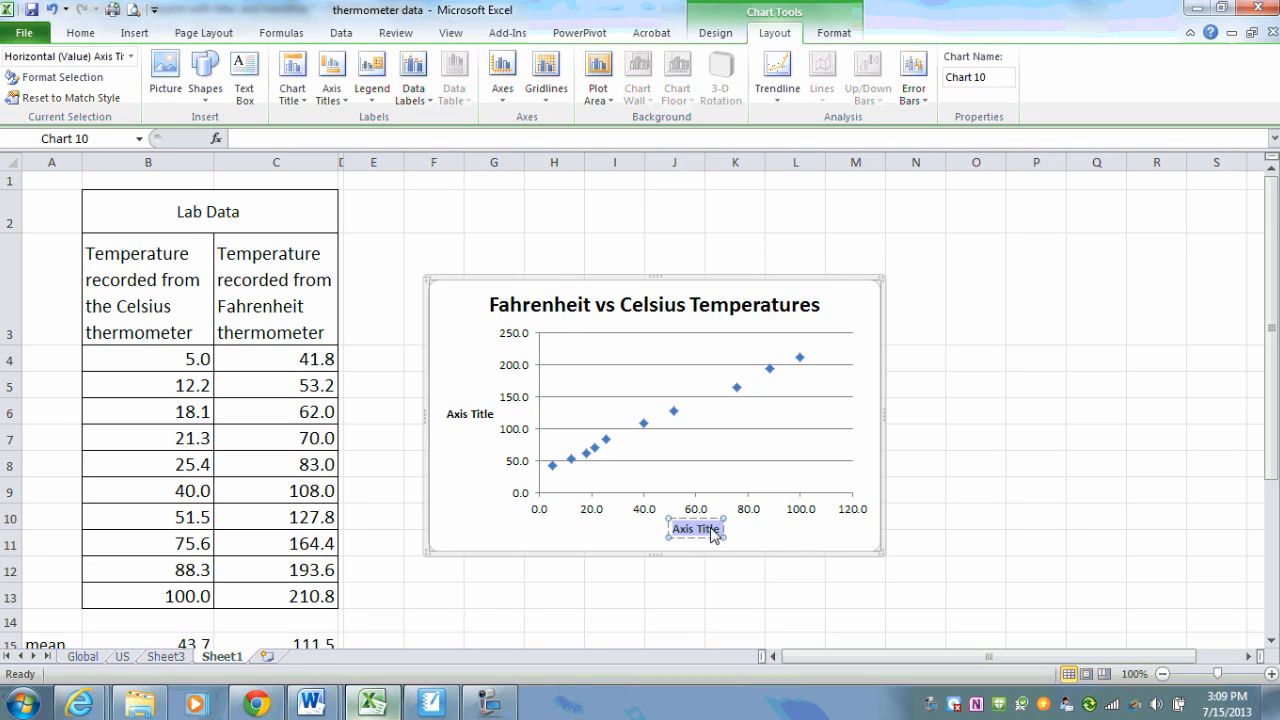
{"action": "type", "text": "celcius"}
{"action": "key", "text": "BackSpace"}
{"action": "key", "text": "BackSpace"}
{"action": "key", "text": "BackSpace"}
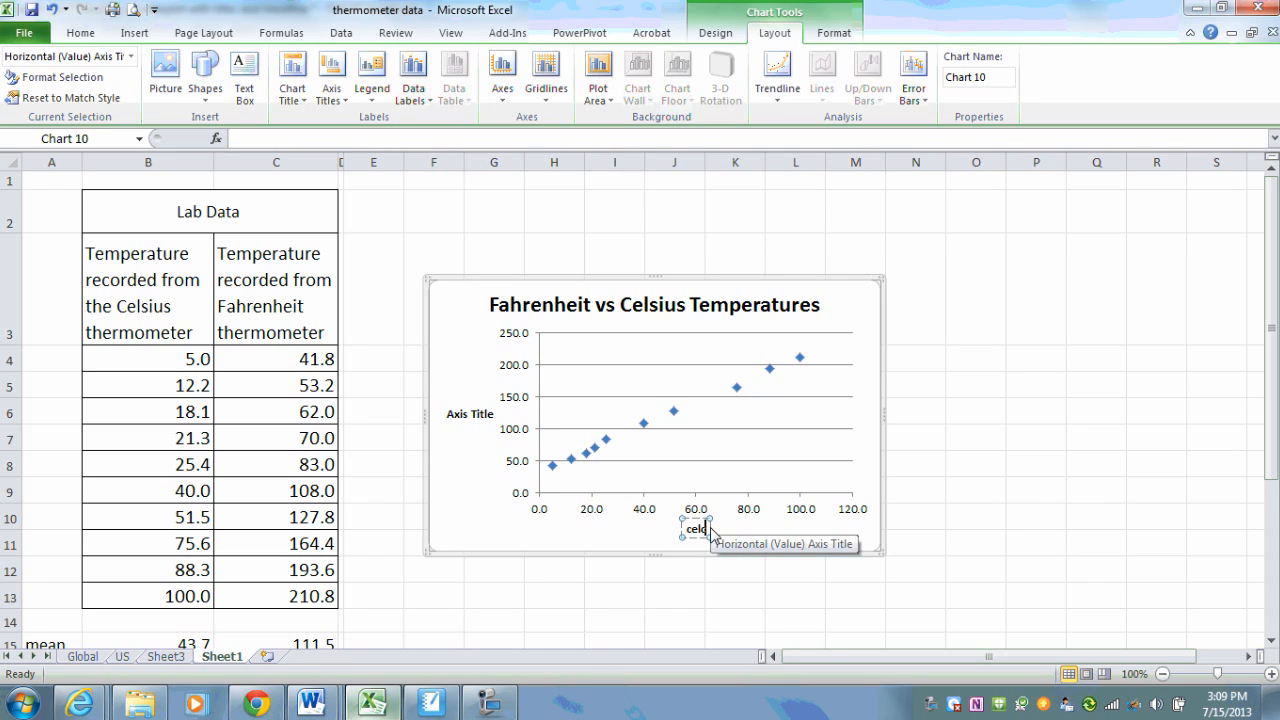
{"action": "key", "text": "BackSpace"}
{"action": "type", "text": "sius"}
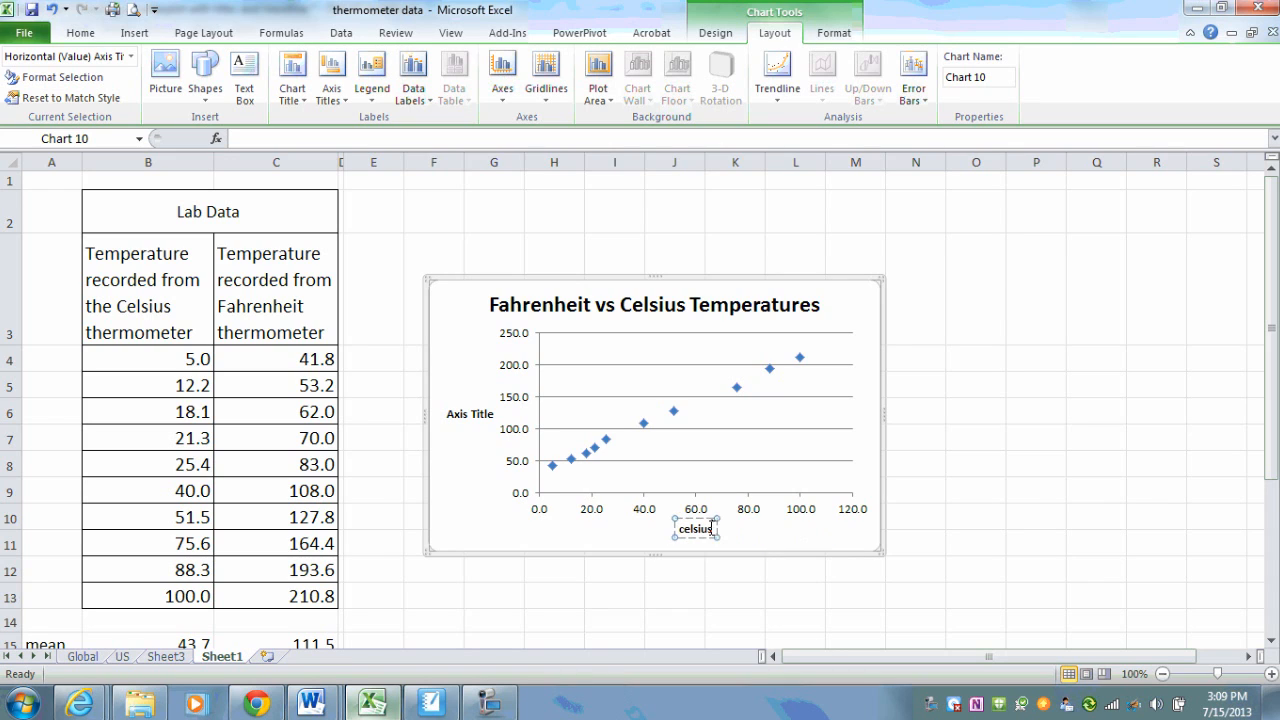
{"action": "type", "text": " temperatures"}
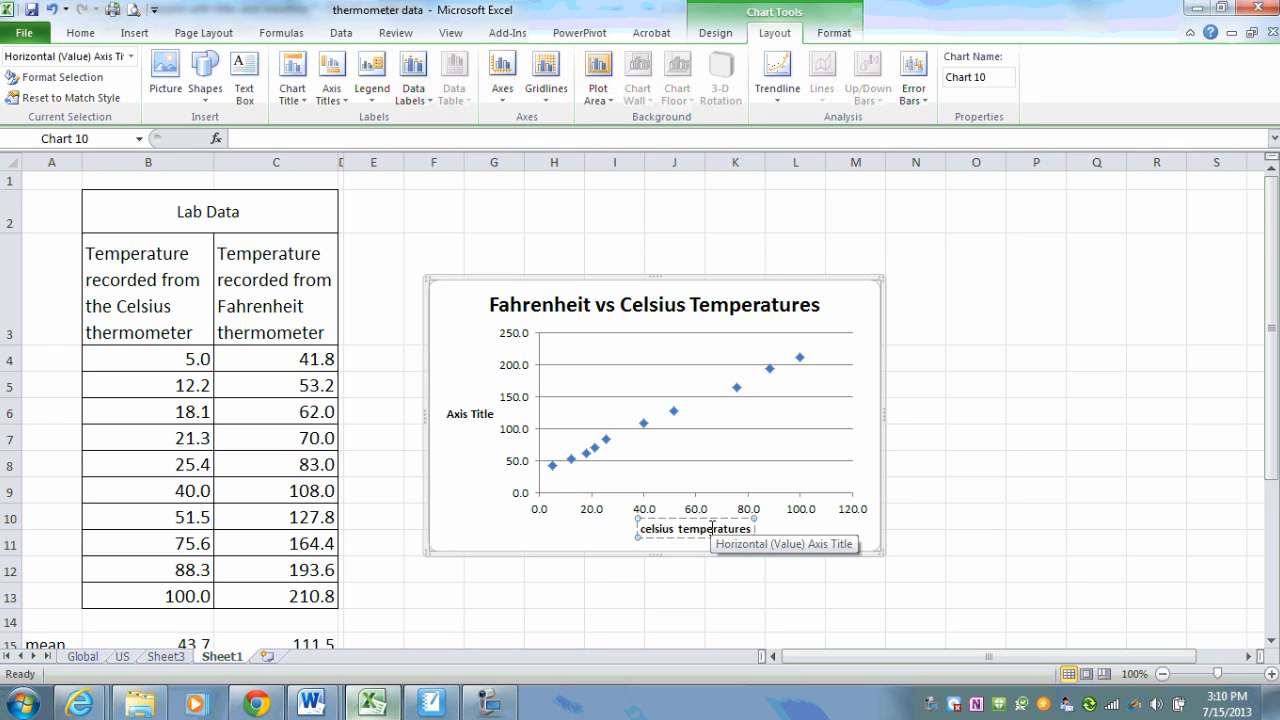
- Replace the placeholder text of the vertical axis title with "Fahrenheit temperatures"
{"action": "left_click", "coordinate": [487, 412]}
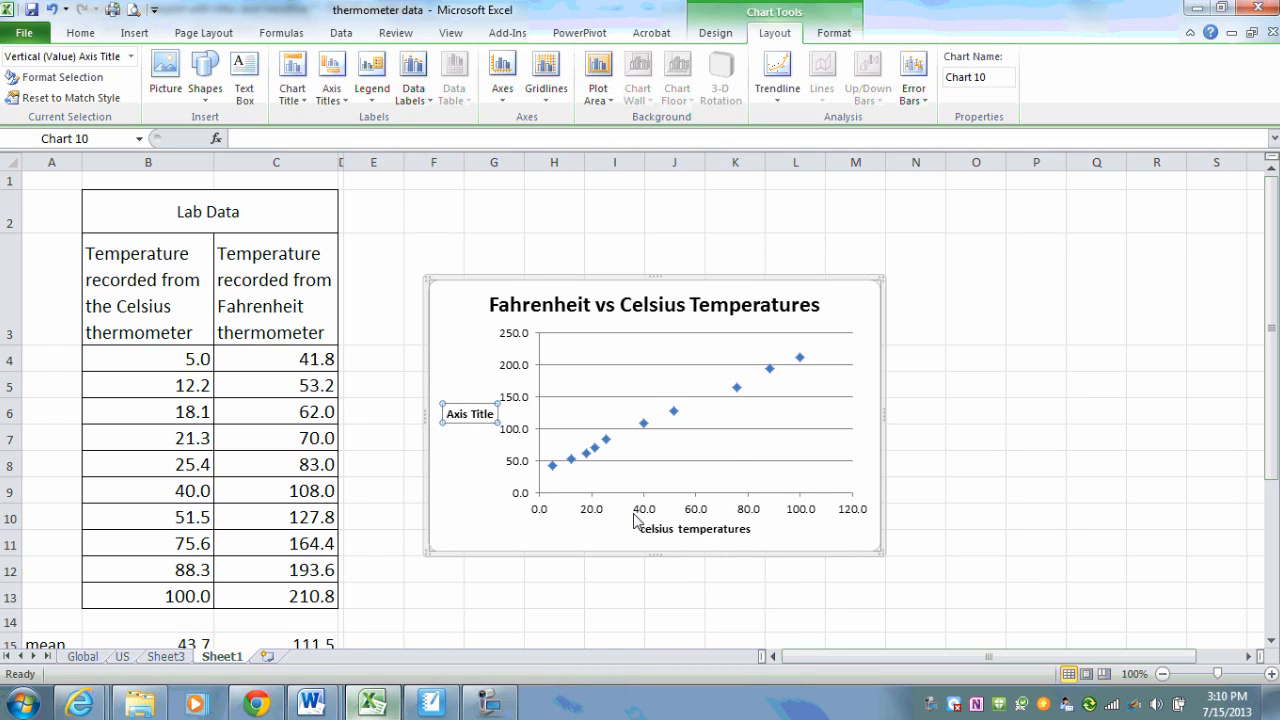
{"action": "left_click", "coordinate": [472, 413]}
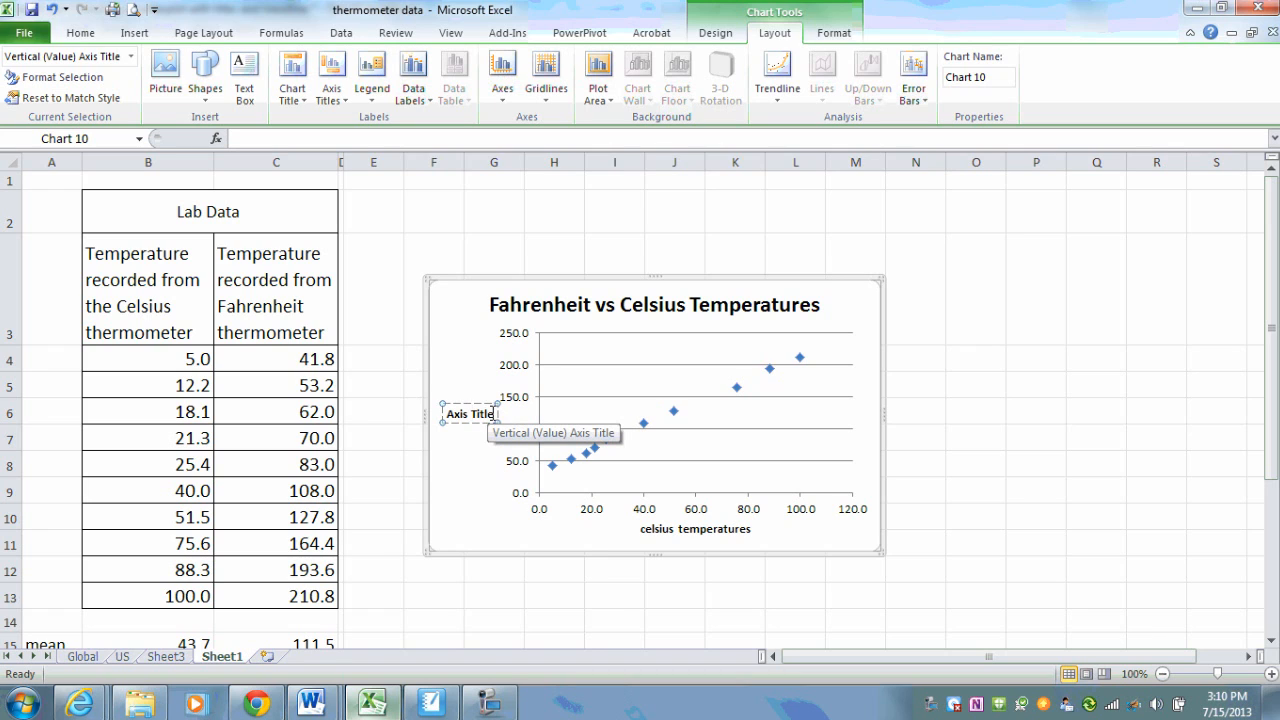
{"action": "left_click_drag", "start_coordinate": [496, 413], "coordinate": [432, 410]}
{"action": "type", "text": "Fahrenheit"}
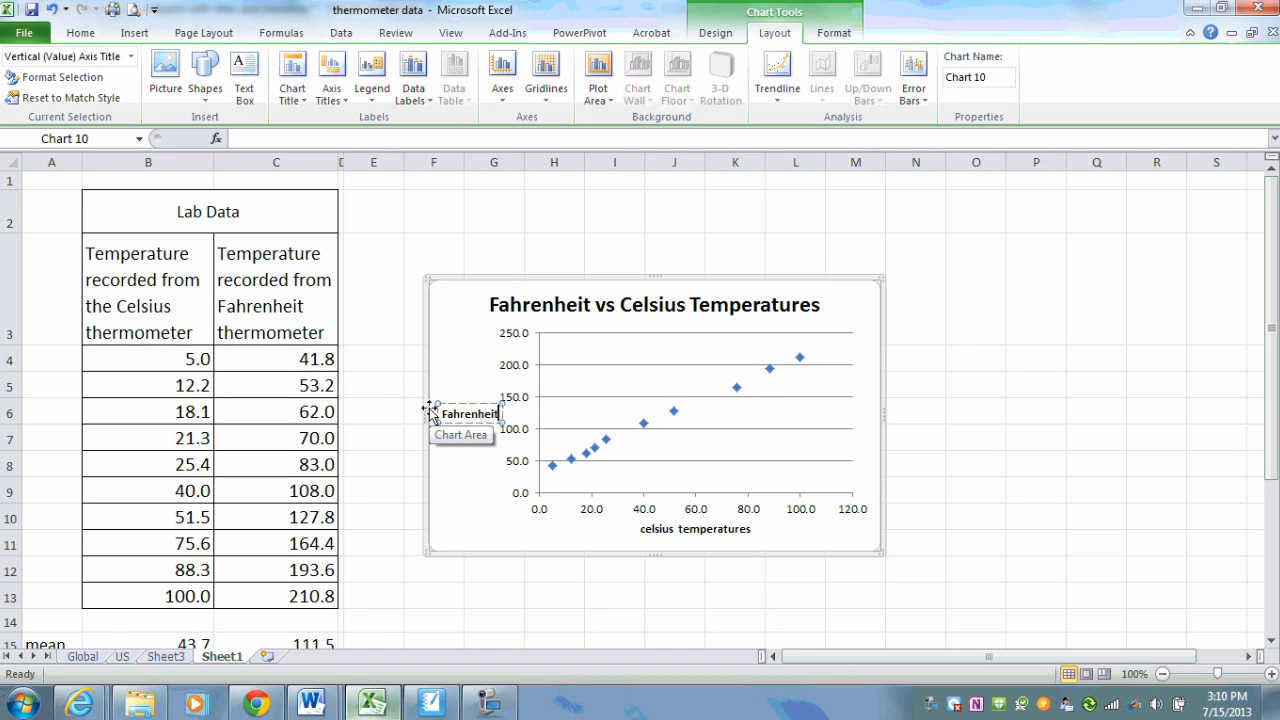
{"action": "type", "text": " temperatures"}
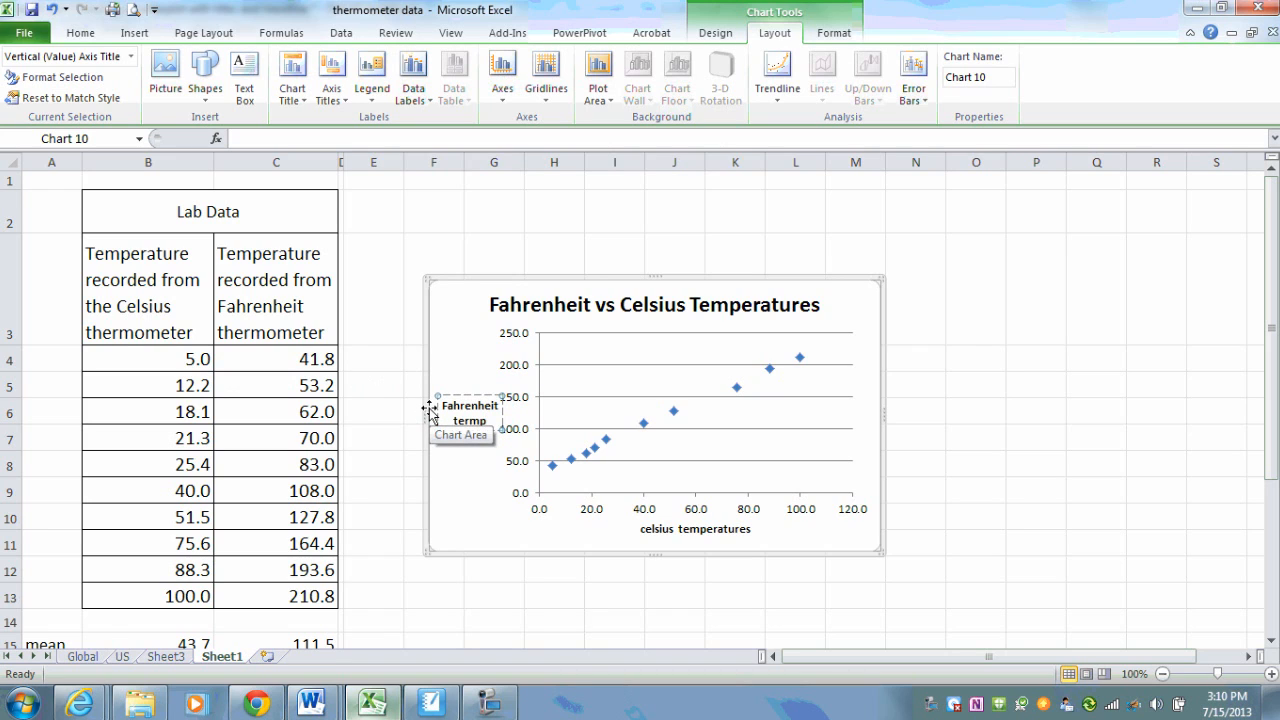
{"action": "key", "text": "BackSpace"}
{"action": "type", "text": "mperatures"}
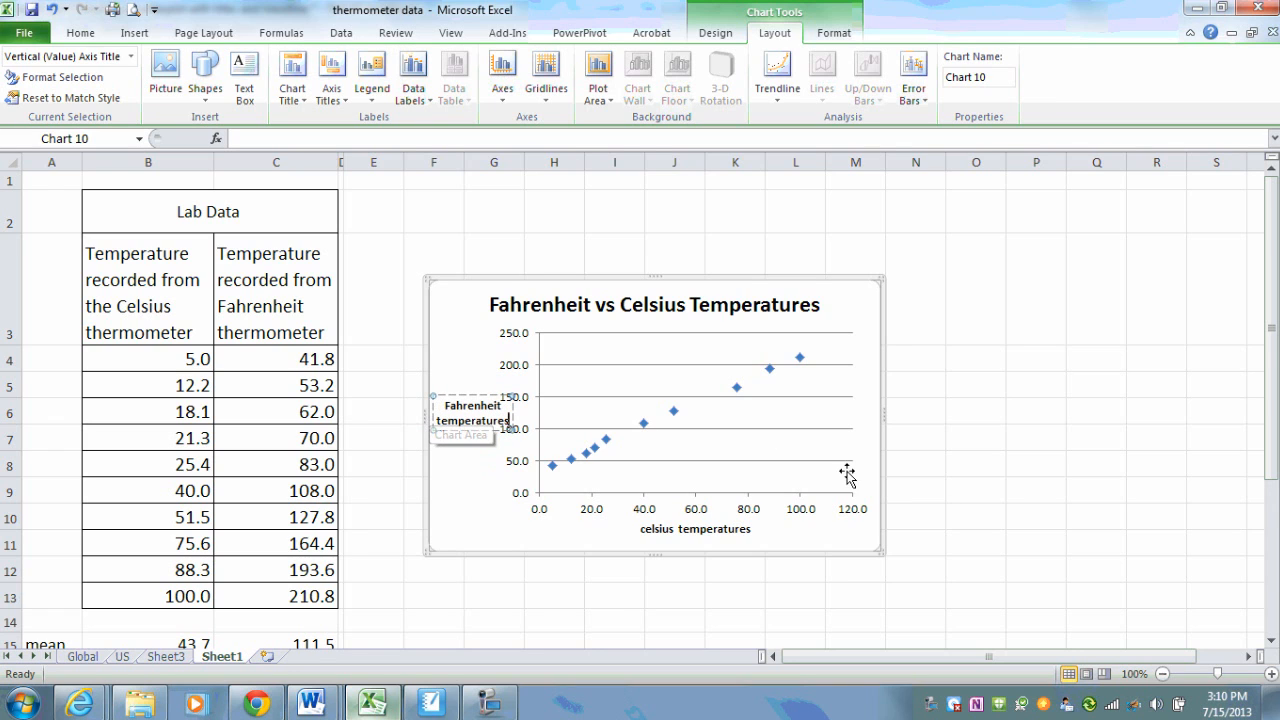
{"action": "left_click", "coordinate": [1024, 494]}
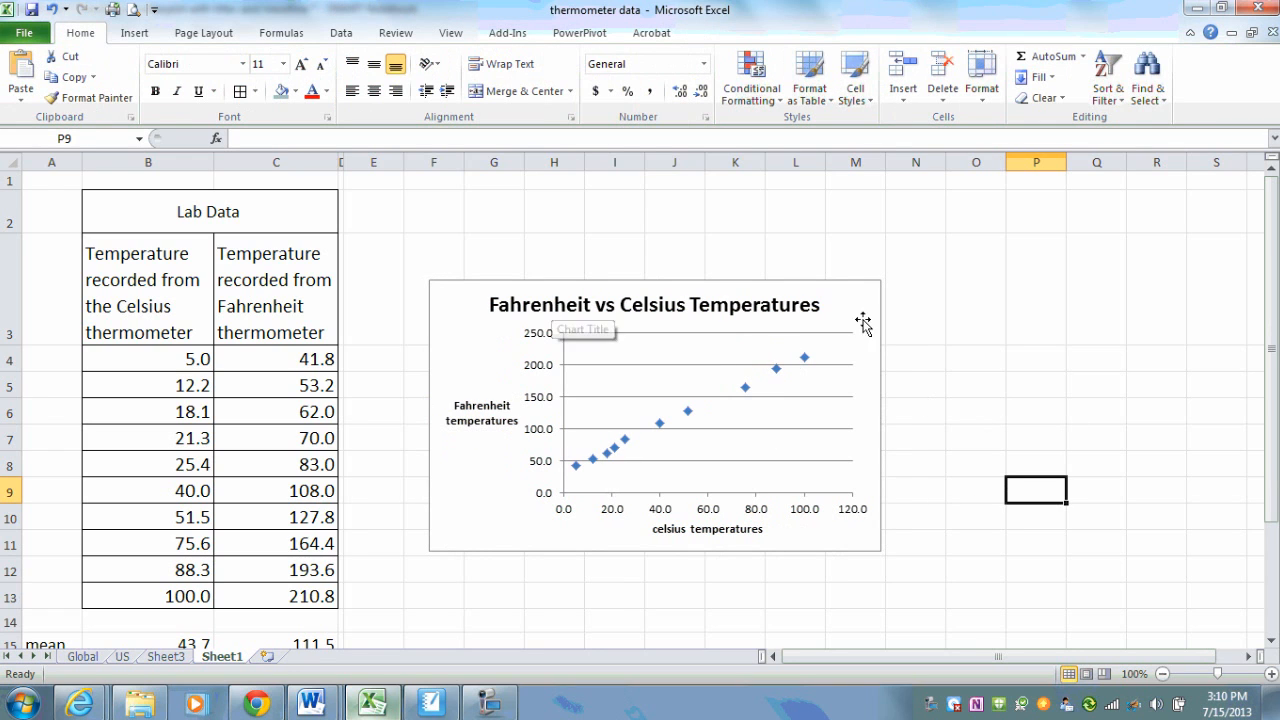
- Shift the chart slightly to the right and enlarge it to span about columns F to P, down to about row 13
{"action": "left_click", "coordinate": [869, 543]}
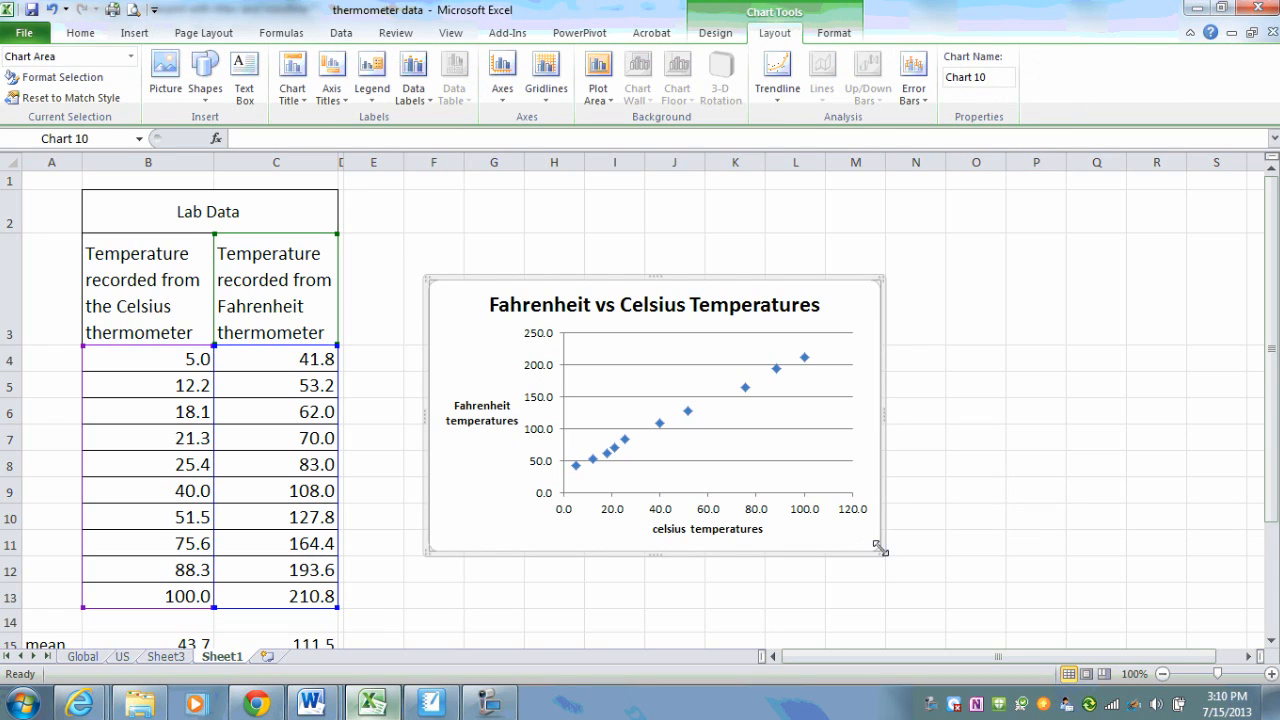
{"action": "left_click_drag", "start_coordinate": [882, 552], "coordinate": [908, 551]}
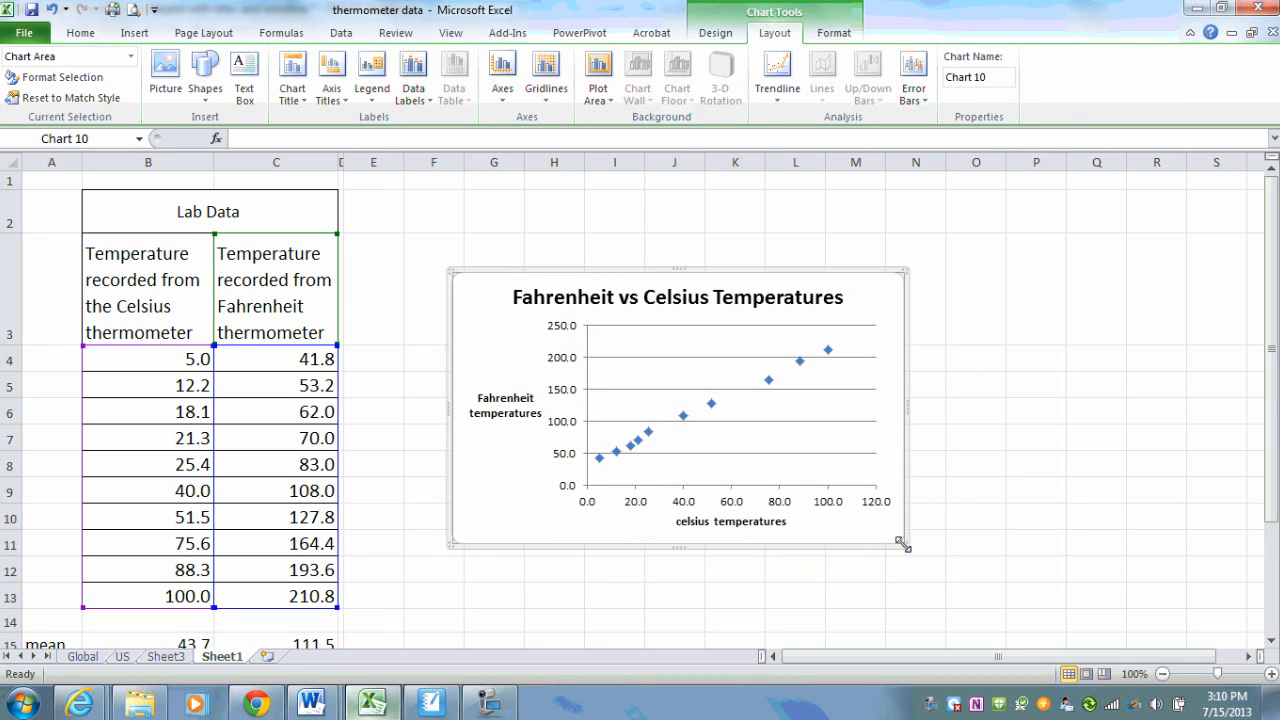
{"action": "left_click_drag", "start_coordinate": [902, 543], "coordinate": [1052, 612]}
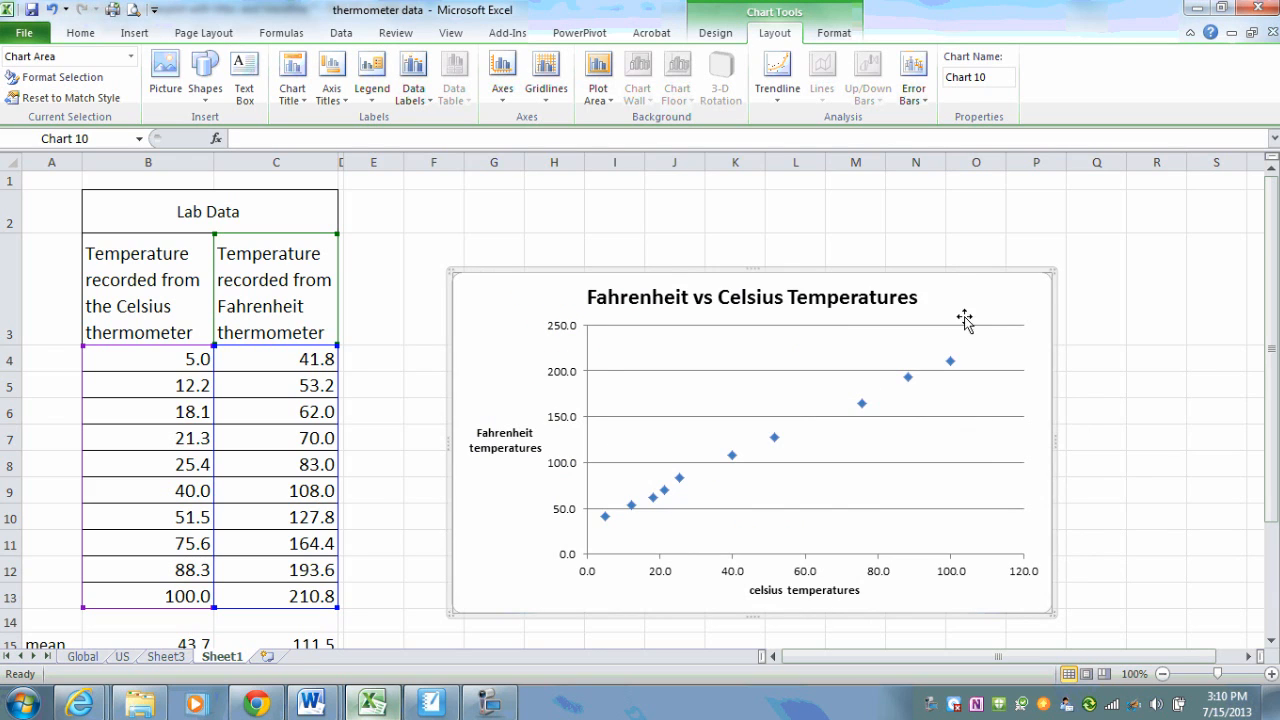
- Move the scatter chart up slightly and style its chart area with a blue outline and a light lavender fill
{"action": "left_click_drag", "start_coordinate": [960, 289], "coordinate": [981, 262]}
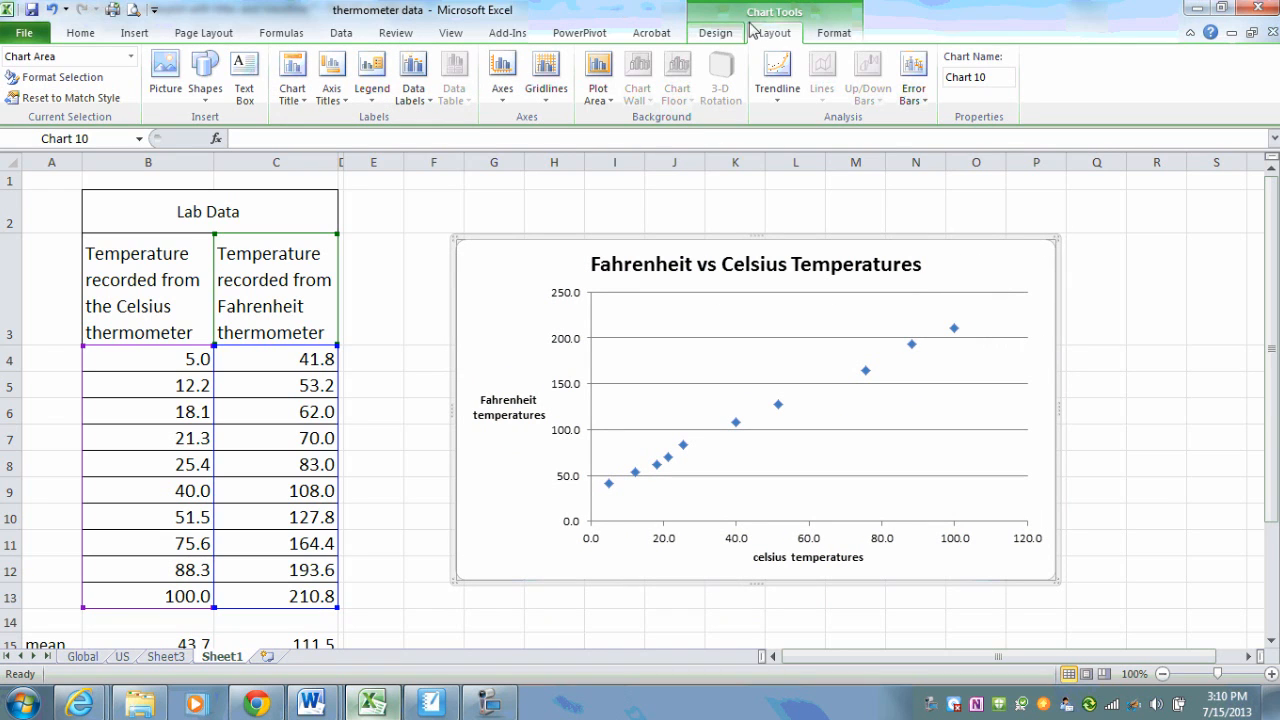
{"action": "left_click", "coordinate": [838, 36]}
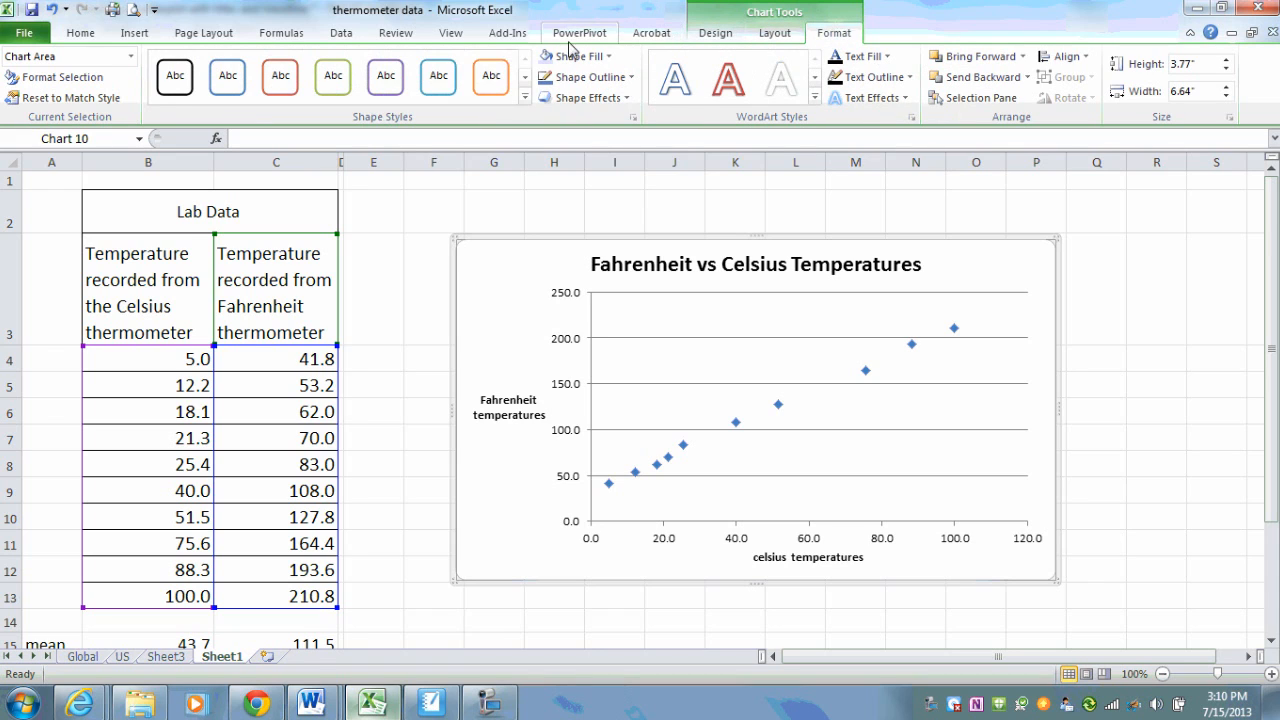
{"action": "left_click", "coordinate": [437, 87]}
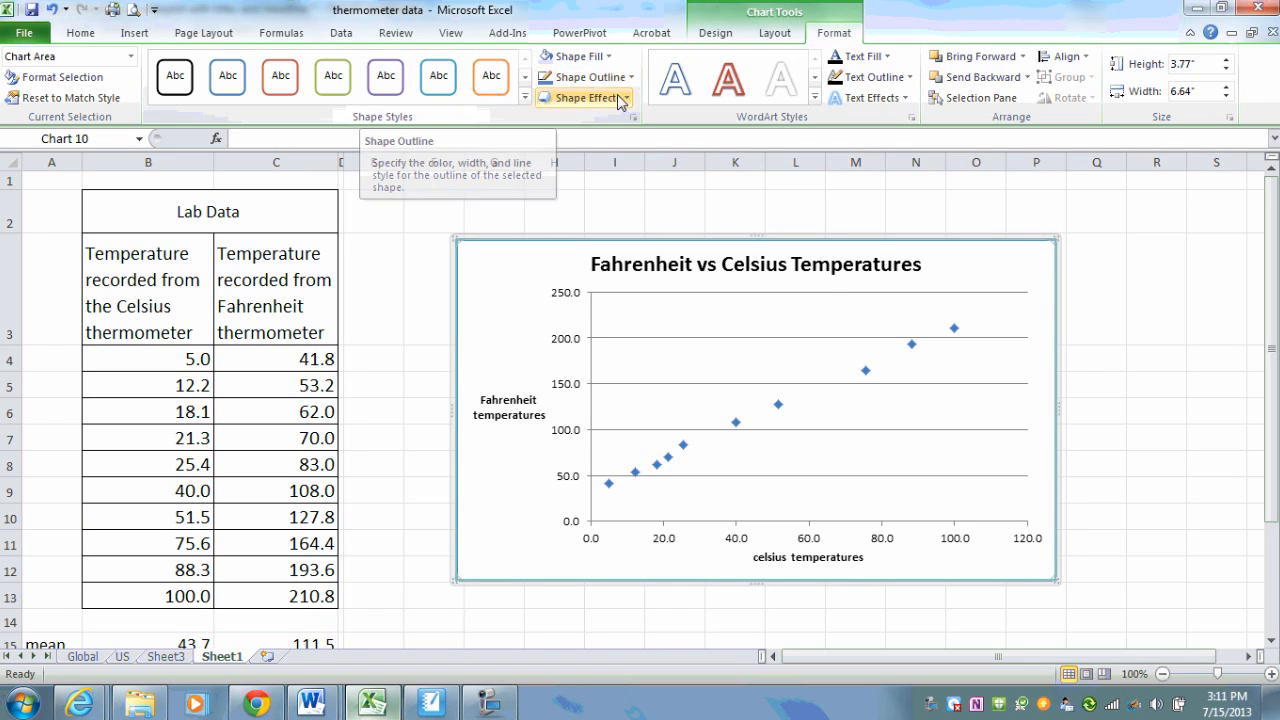
{"action": "left_click", "coordinate": [608, 57]}
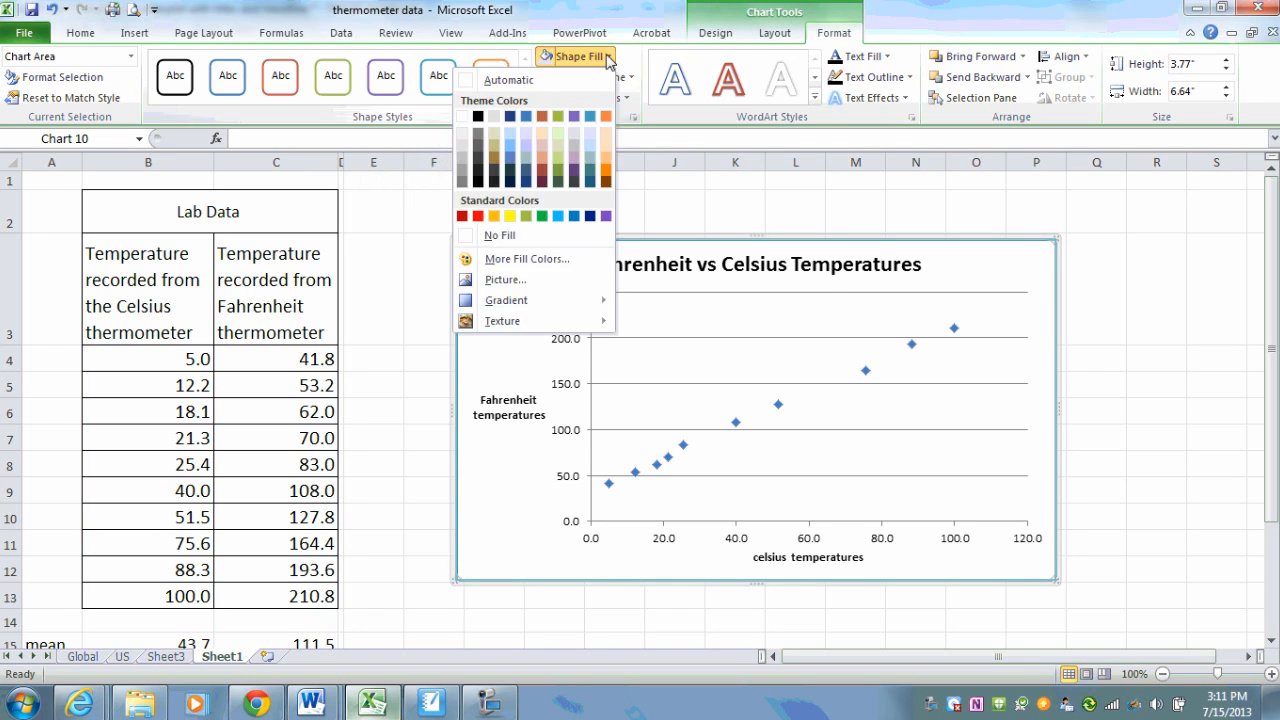
{"action": "left_click", "coordinate": [592, 134]}
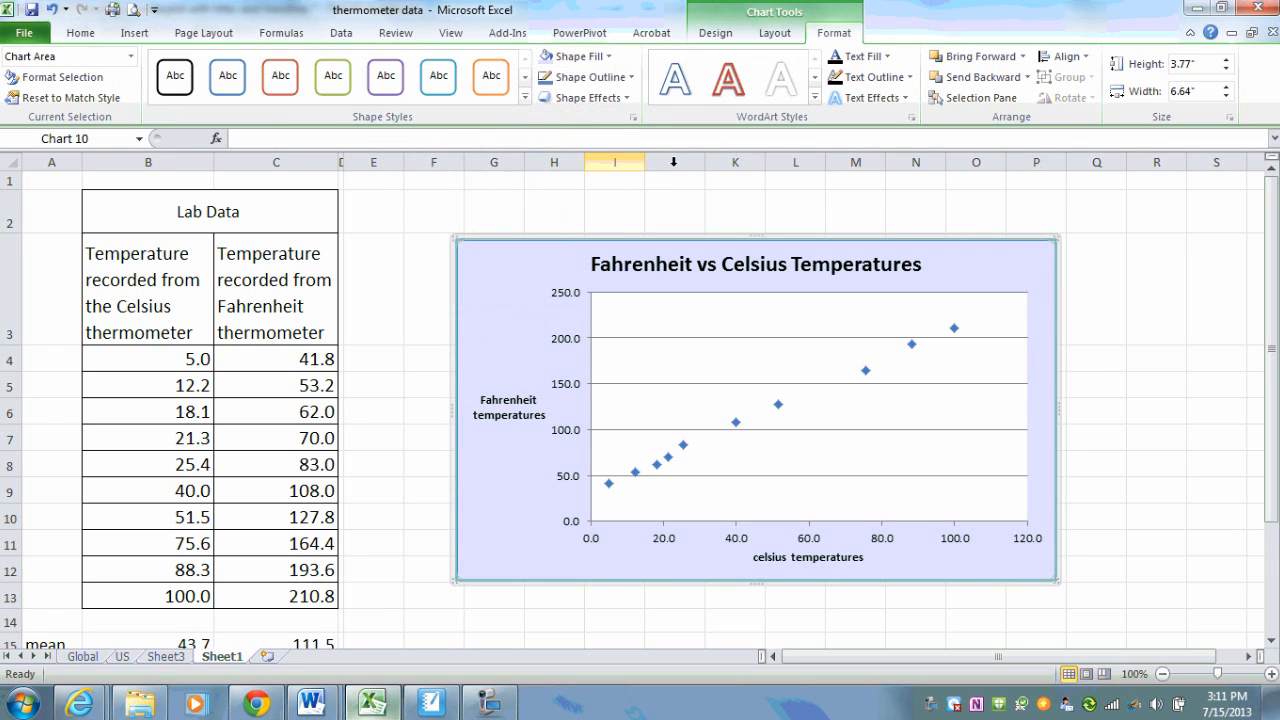
{"action": "left_click", "coordinate": [1100, 276]}
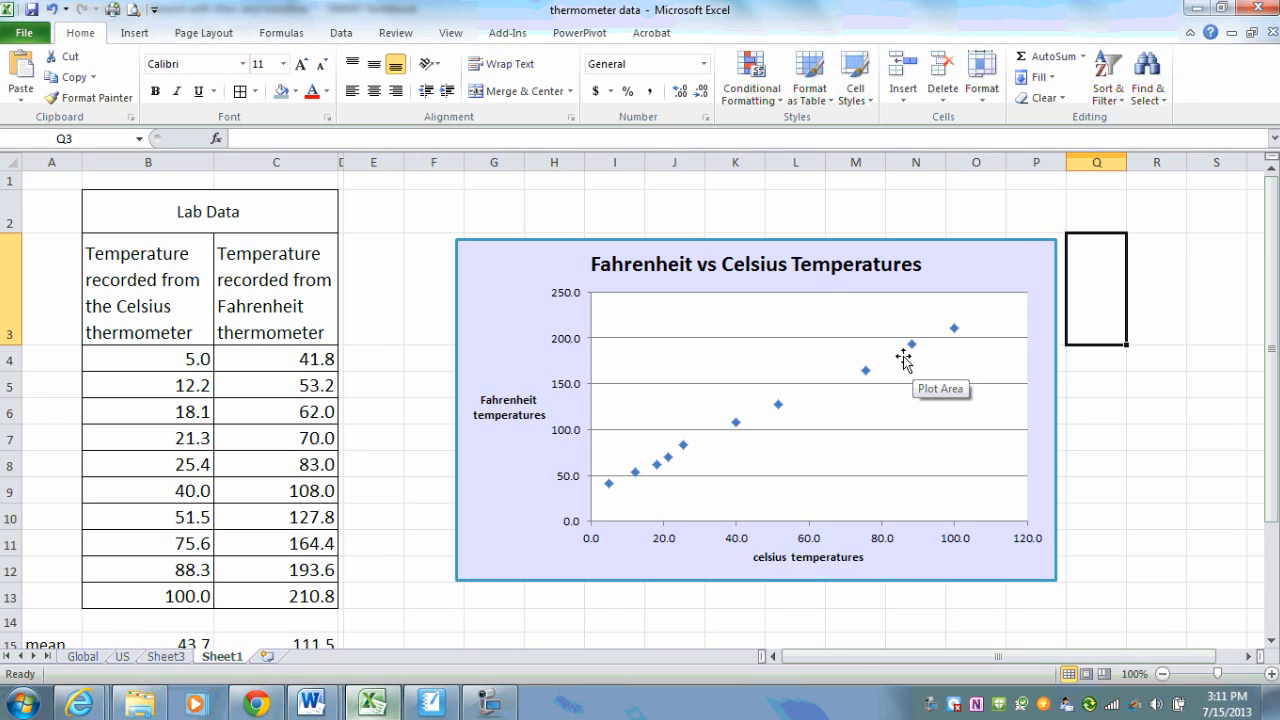
- Add a linear trendline to the Fahrenheit data series in the scatter chart, keeping the default trendline options
{"action": "mouse_move", "coordinate": [912, 346]}
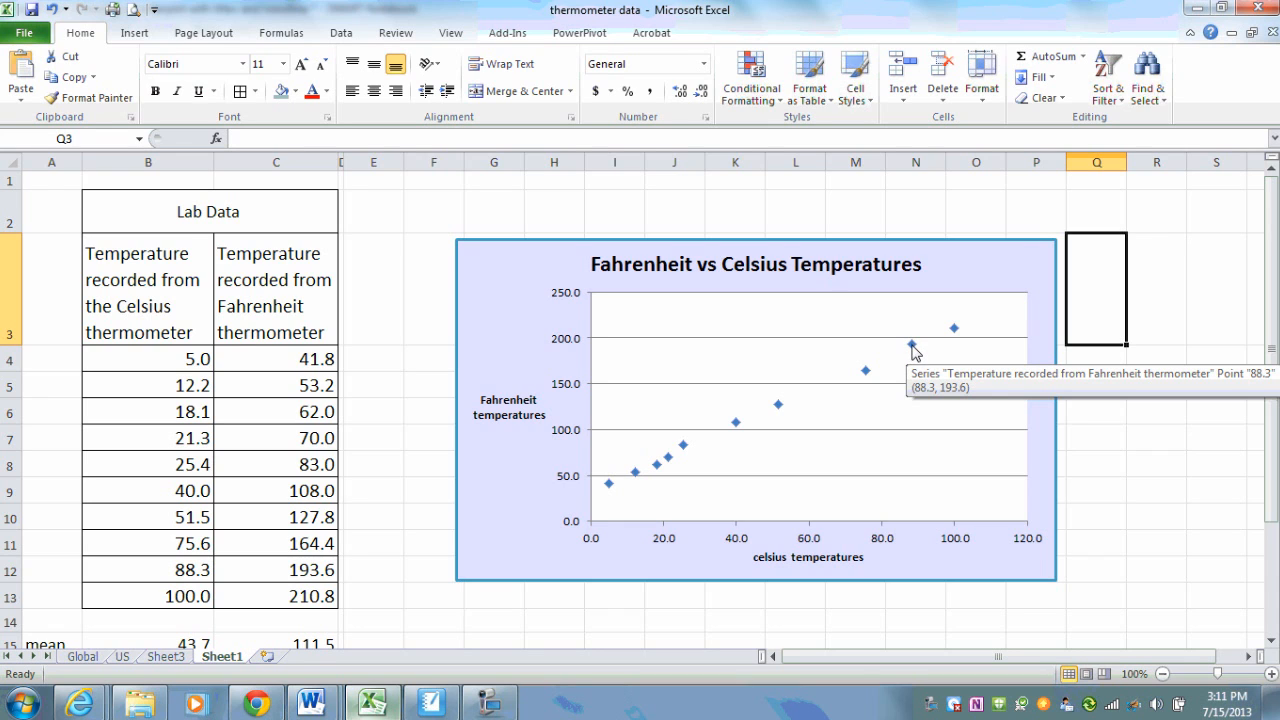
{"action": "left_click", "coordinate": [912, 346]}
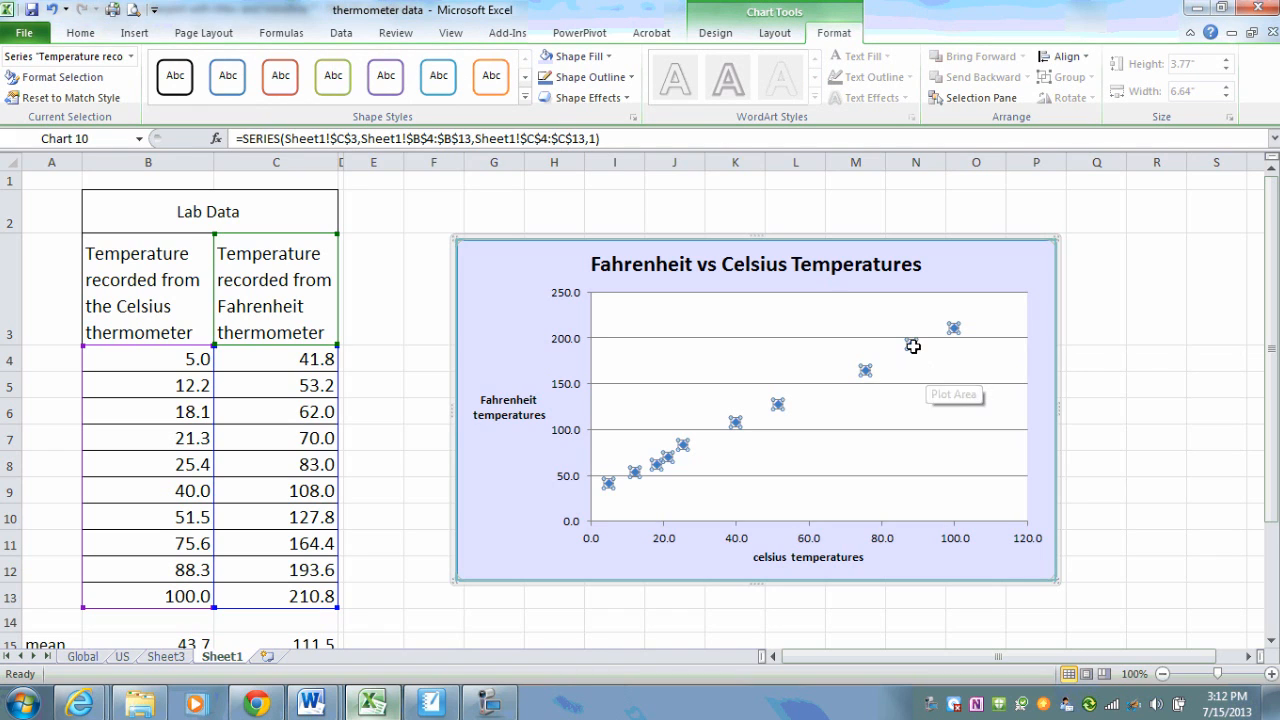
{"action": "right_click", "coordinate": [912, 347]}
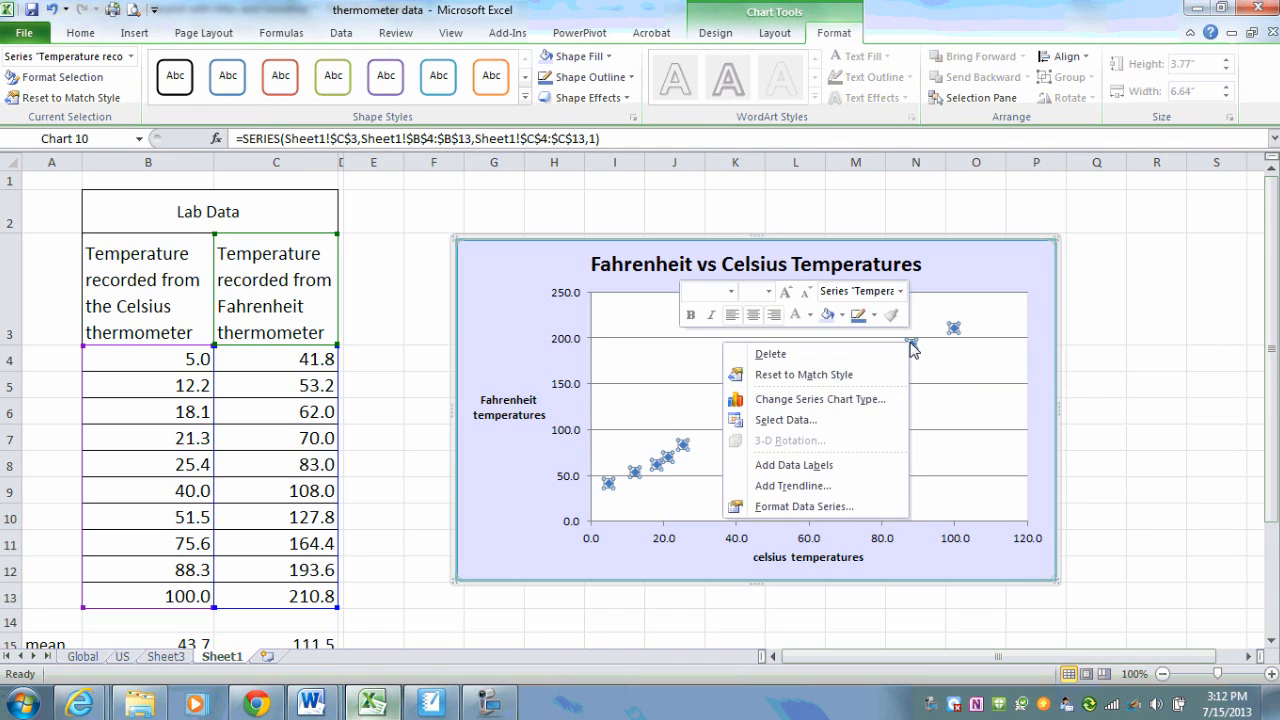
{"action": "left_click", "coordinate": [840, 487]}
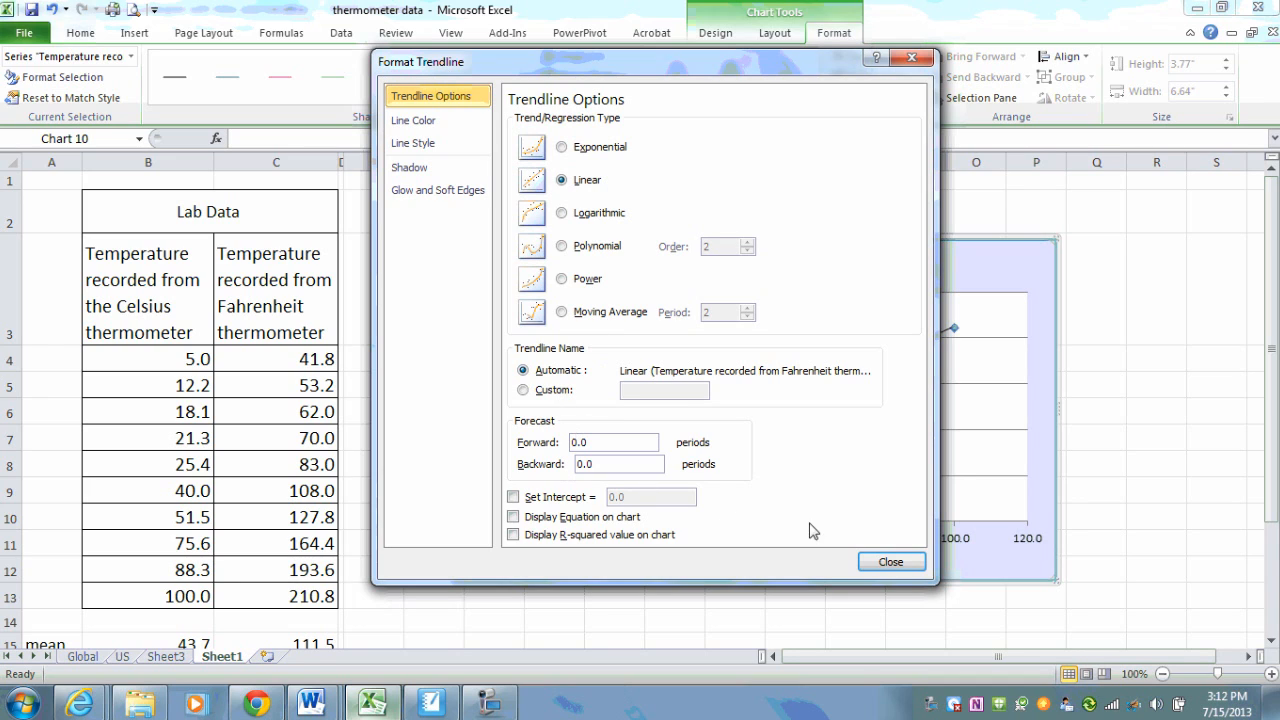
{"action": "left_click", "coordinate": [897, 564]}
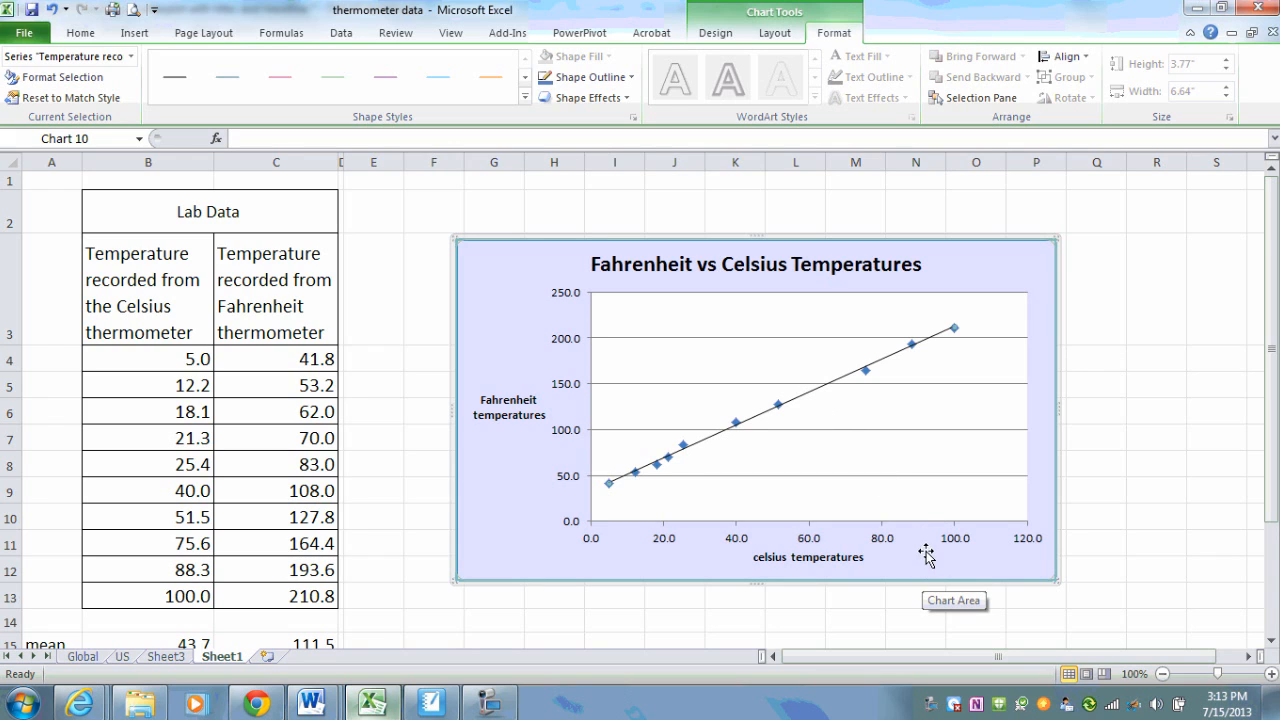
- Add another linear trendline to the data series, displaying its equation and R-squared value on the chart
{"action": "right_click", "coordinate": [869, 362]}
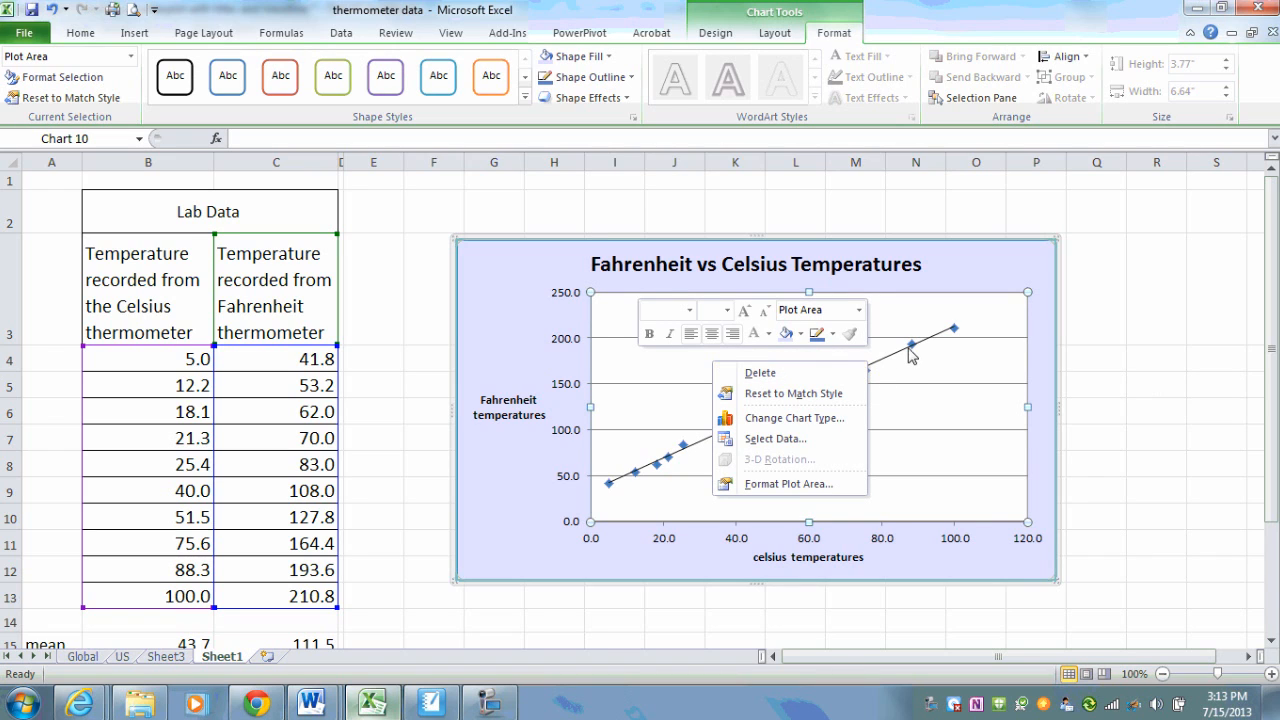
{"action": "left_click", "coordinate": [912, 348]}
{"action": "left_click", "coordinate": [912, 348]}
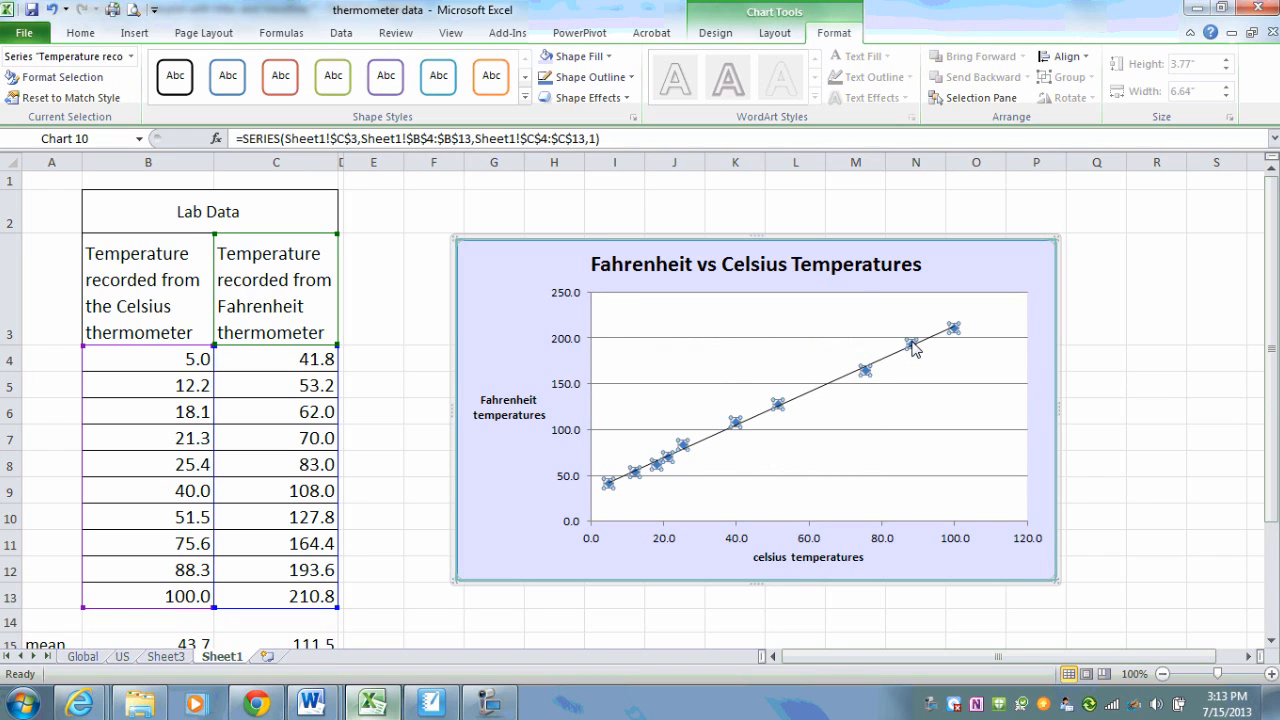
{"action": "right_click", "coordinate": [912, 348]}
{"action": "left_click", "coordinate": [893, 463]}
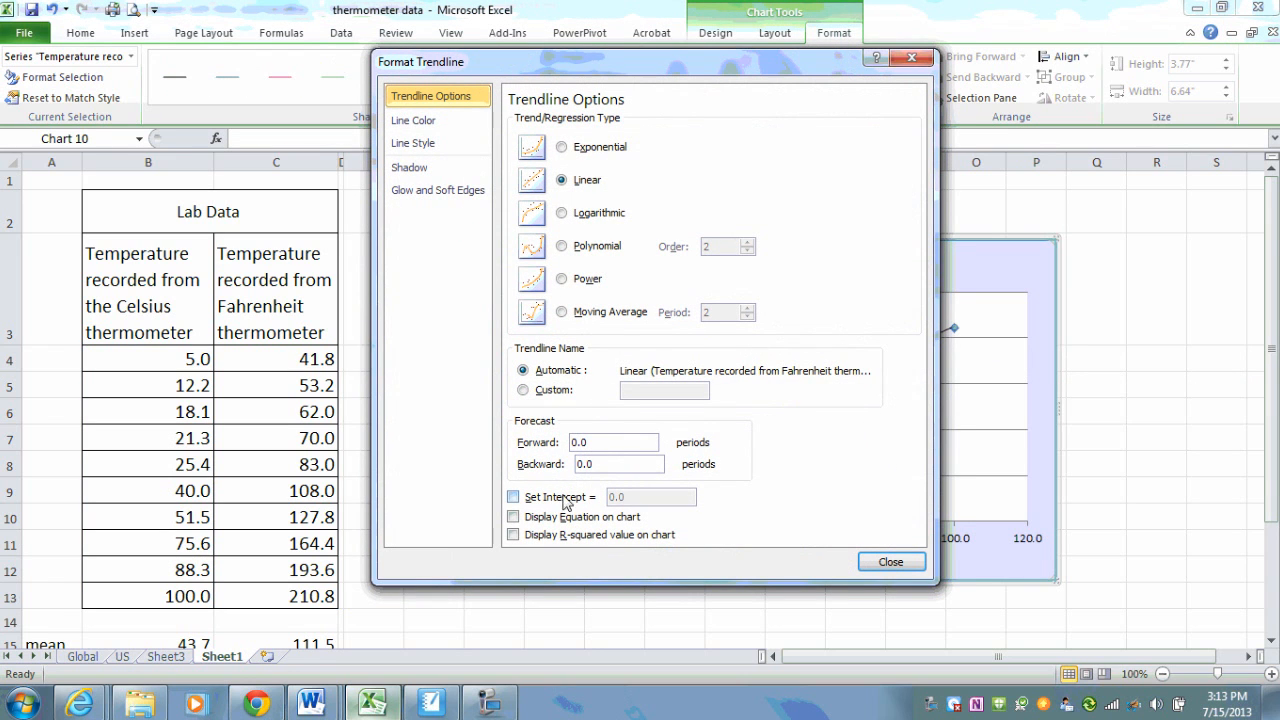
{"action": "left_click", "coordinate": [513, 518]}
{"action": "left_click", "coordinate": [513, 536]}
{"action": "left_click", "coordinate": [890, 563]}
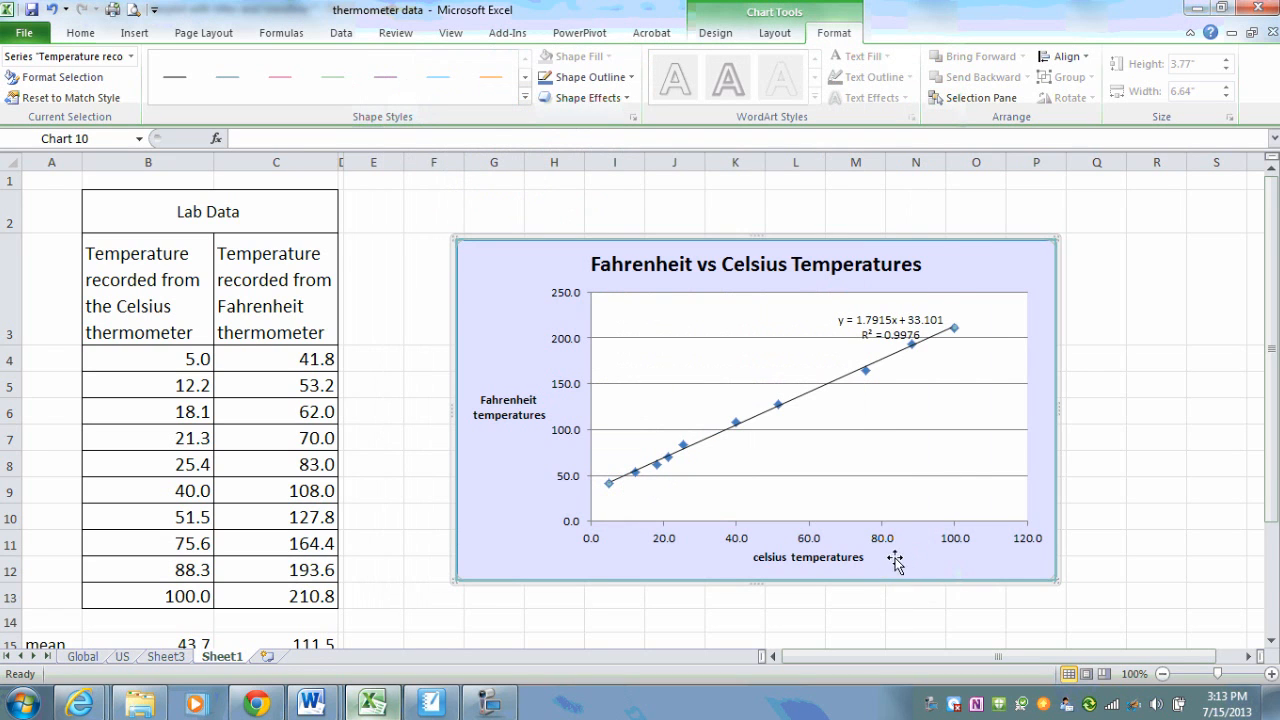
- Enlarge the trendline equation and R-squared label to font size 16 and move it into the empty area below the trendline's upper end
{"action": "left_click", "coordinate": [880, 330]}
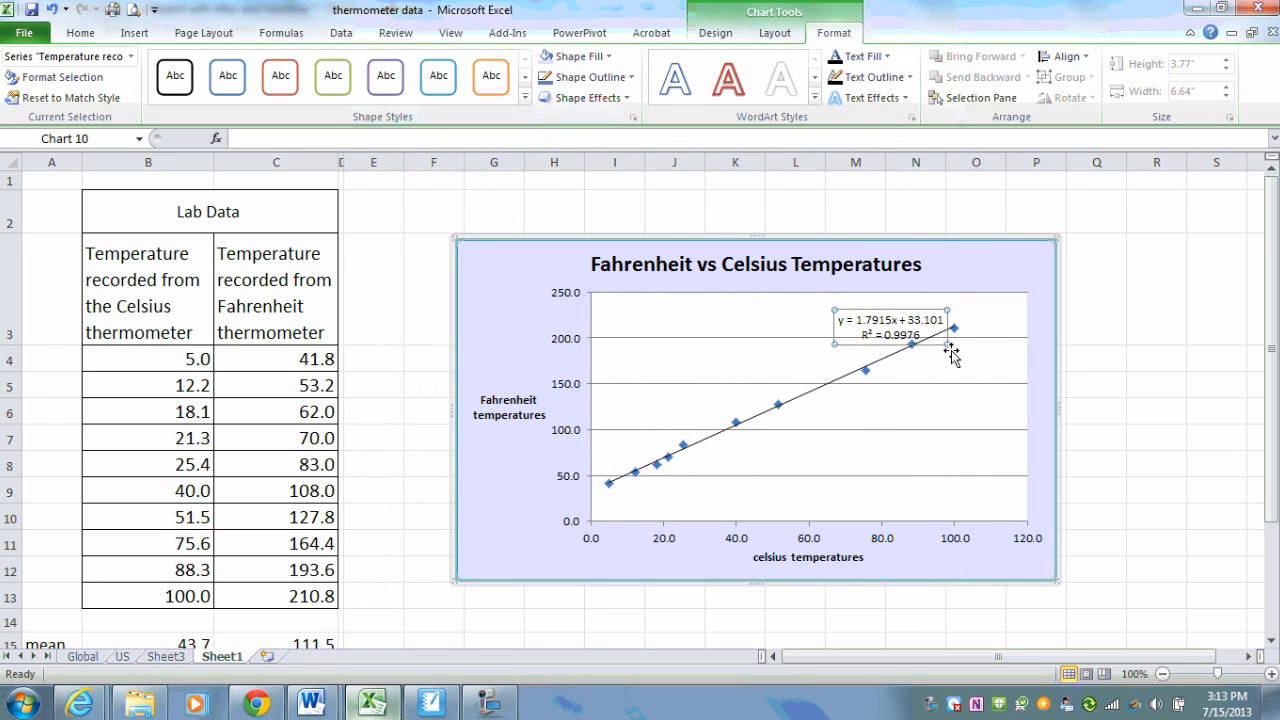
{"action": "double_click", "coordinate": [838, 326]}
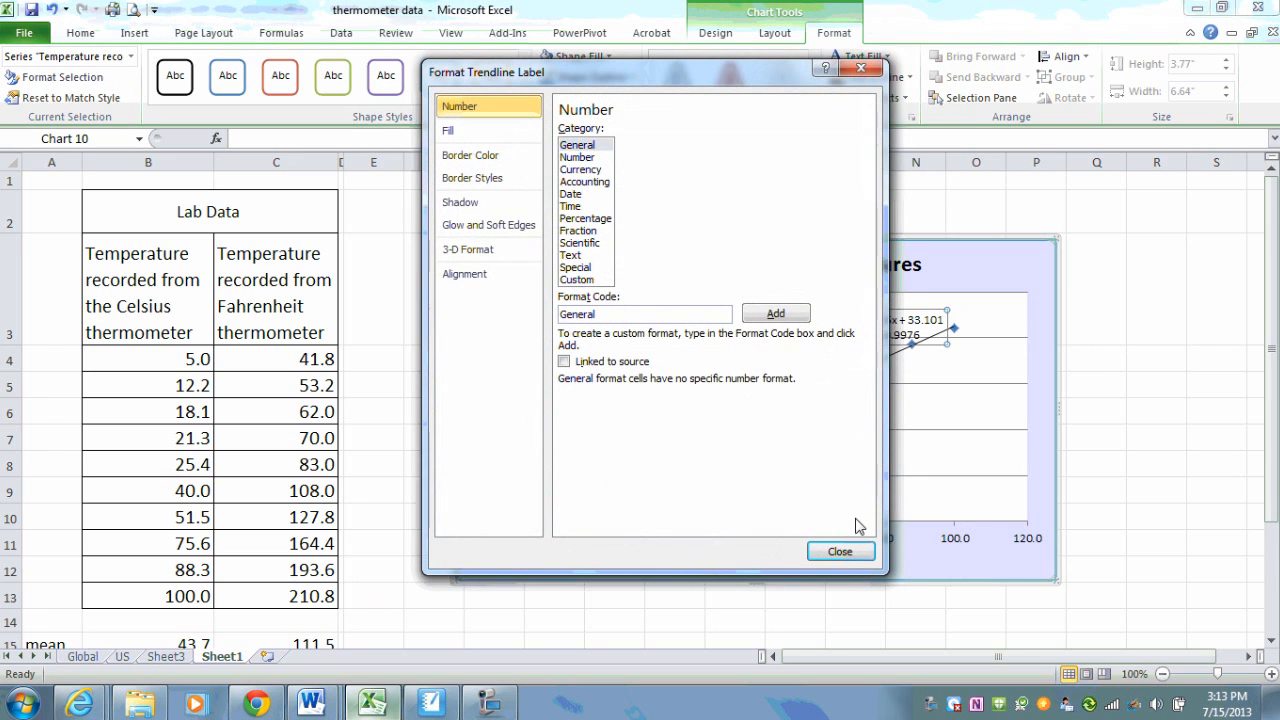
{"action": "left_click", "coordinate": [840, 551]}
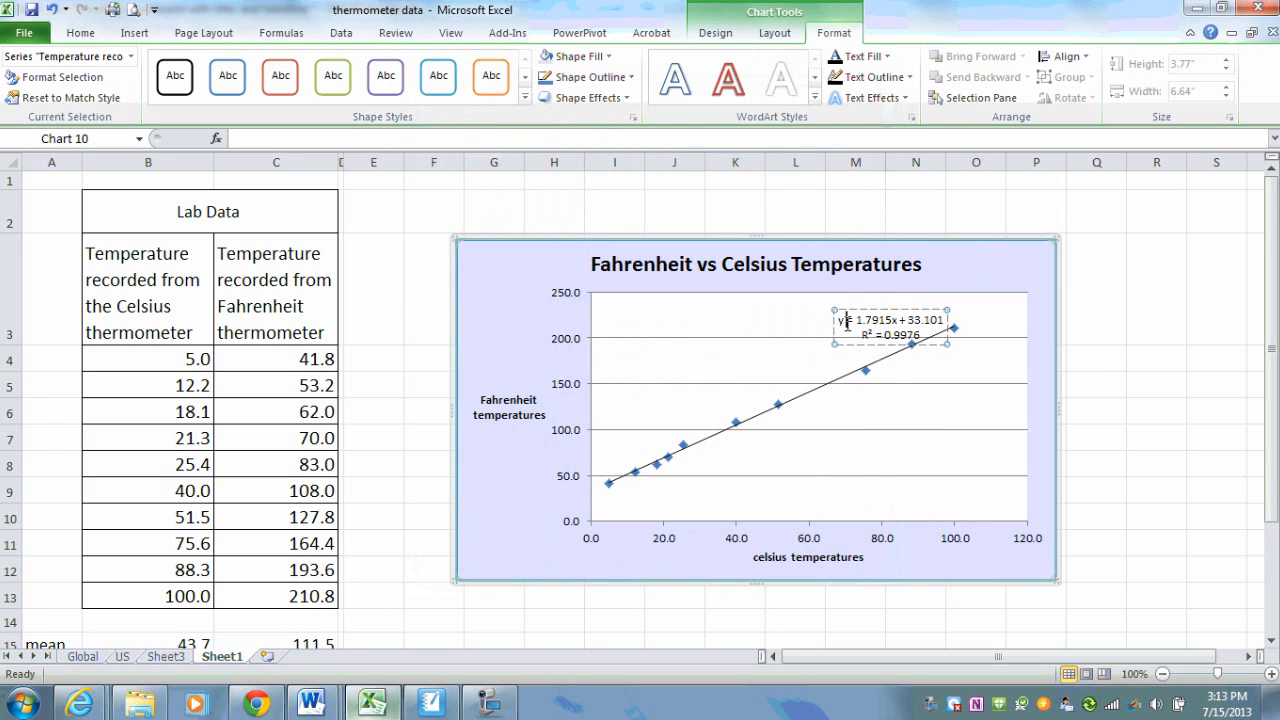
{"action": "left_click_drag", "start_coordinate": [846, 321], "coordinate": [838, 321]}
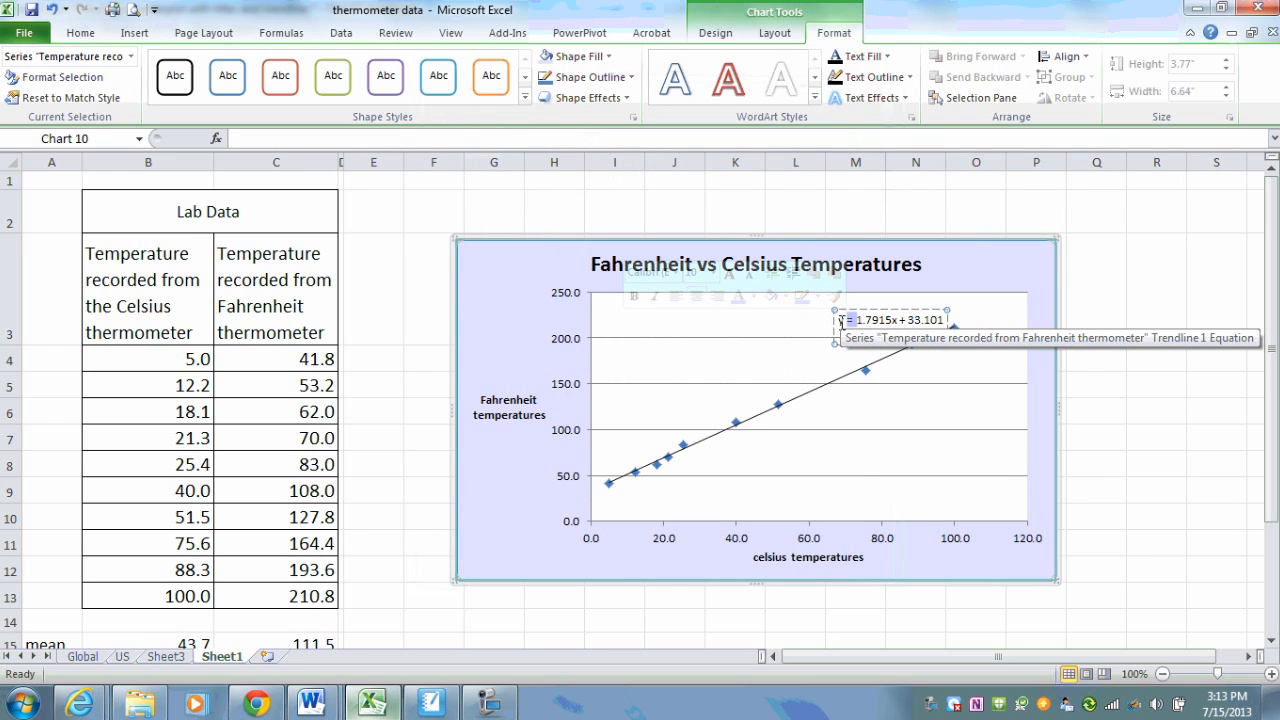
{"action": "left_click_drag", "start_coordinate": [840, 321], "coordinate": [921, 338]}
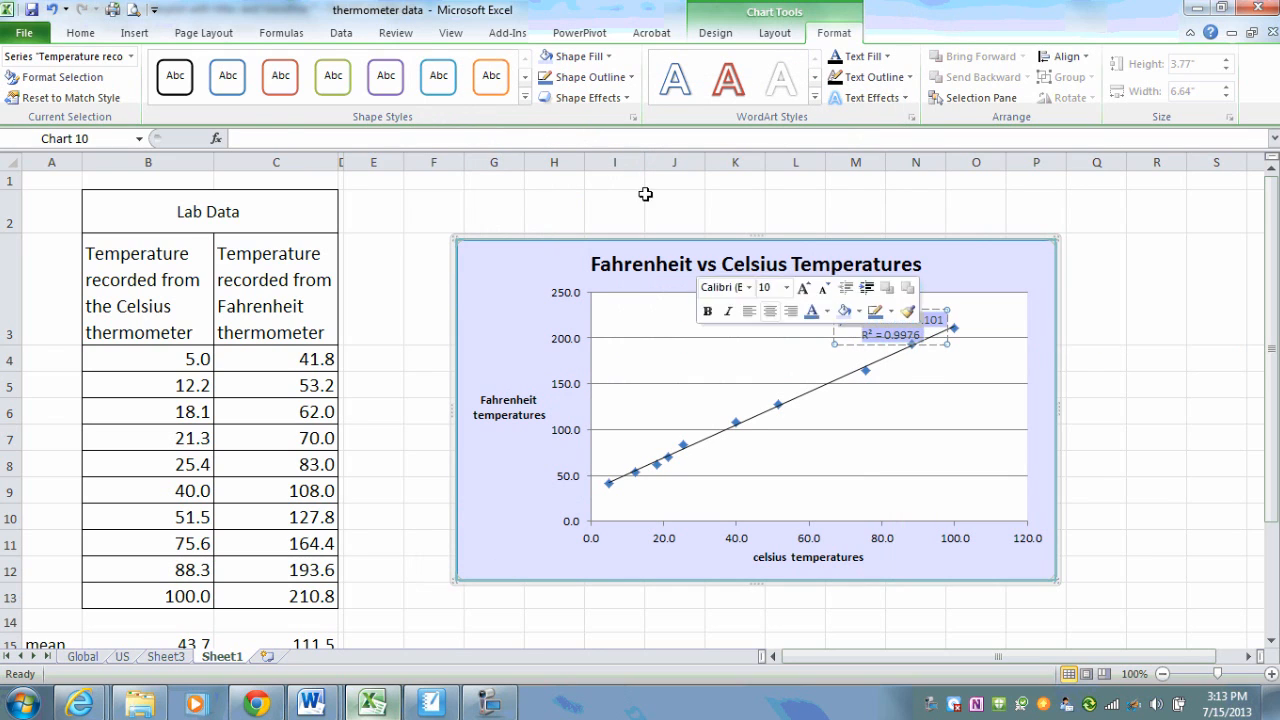
{"action": "left_click", "coordinate": [93, 32]}
{"action": "left_click", "coordinate": [302, 65]}
{"action": "left_click", "coordinate": [302, 65]}
{"action": "left_click", "coordinate": [302, 65]}
{"action": "left_click", "coordinate": [302, 65]}
{"action": "left_click", "coordinate": [302, 65]}
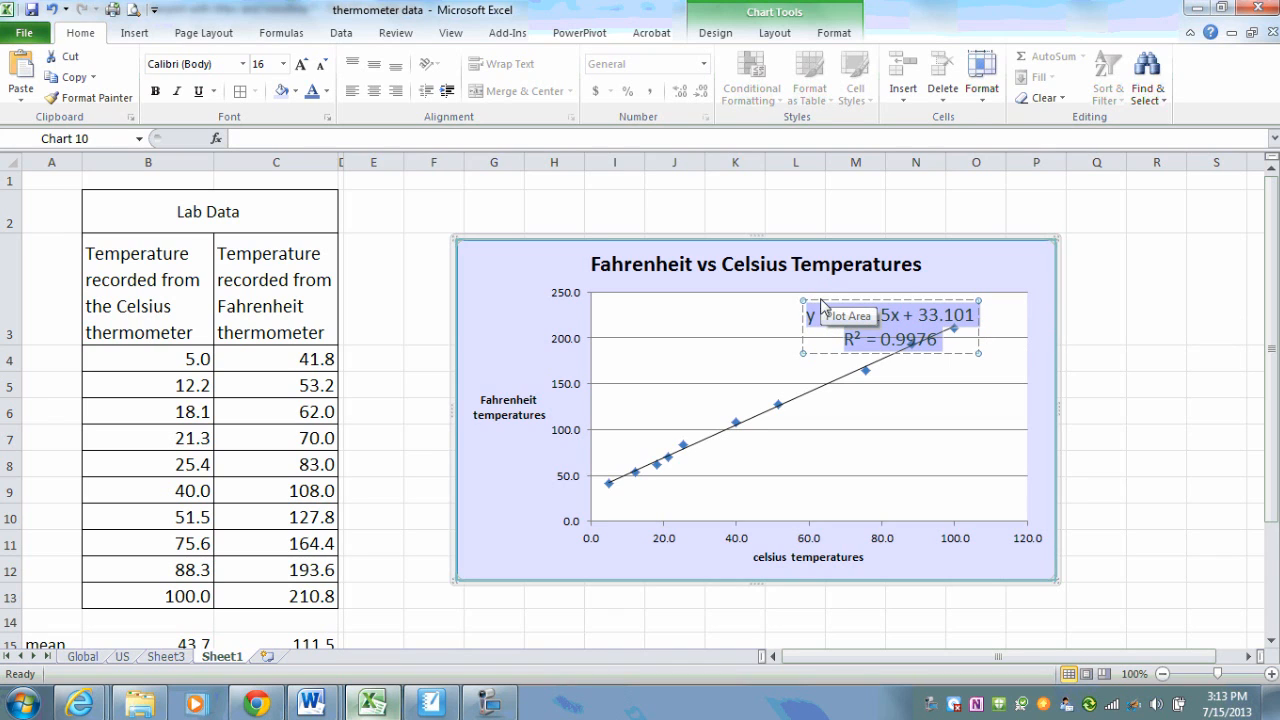
{"action": "left_click_drag", "start_coordinate": [818, 300], "coordinate": [881, 441]}
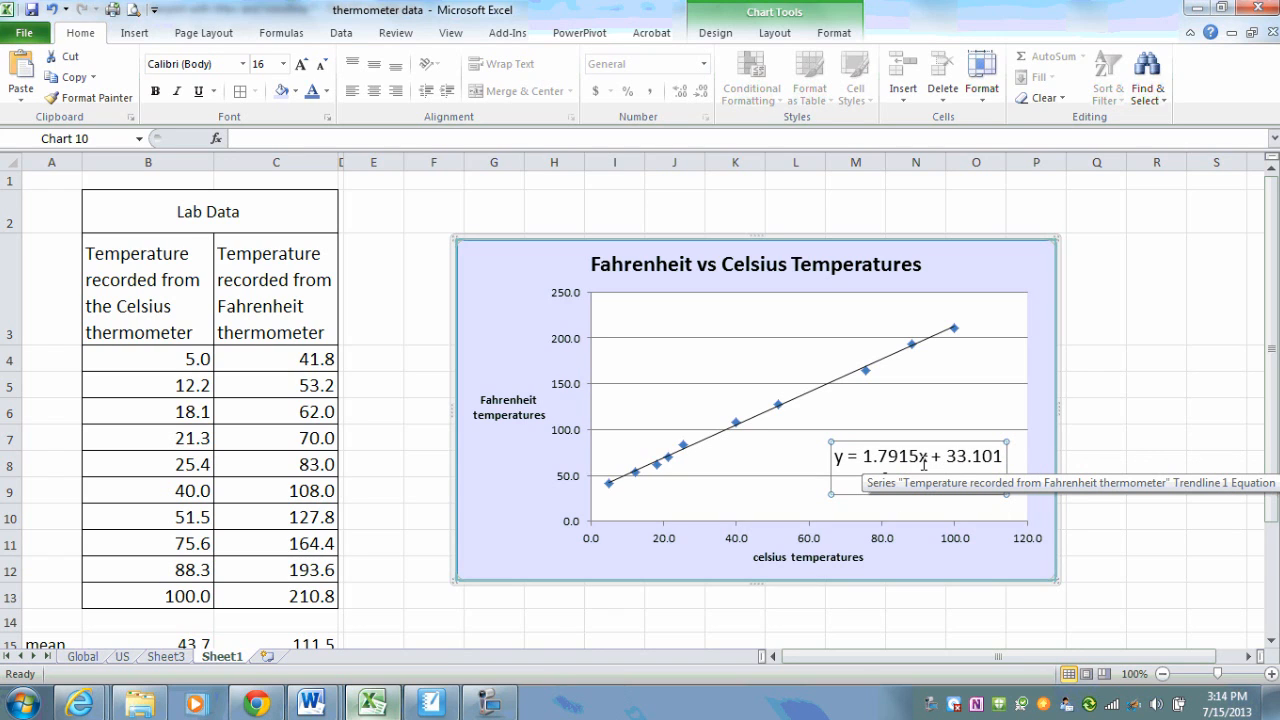
{"action": "left_click", "coordinate": [1097, 463]}
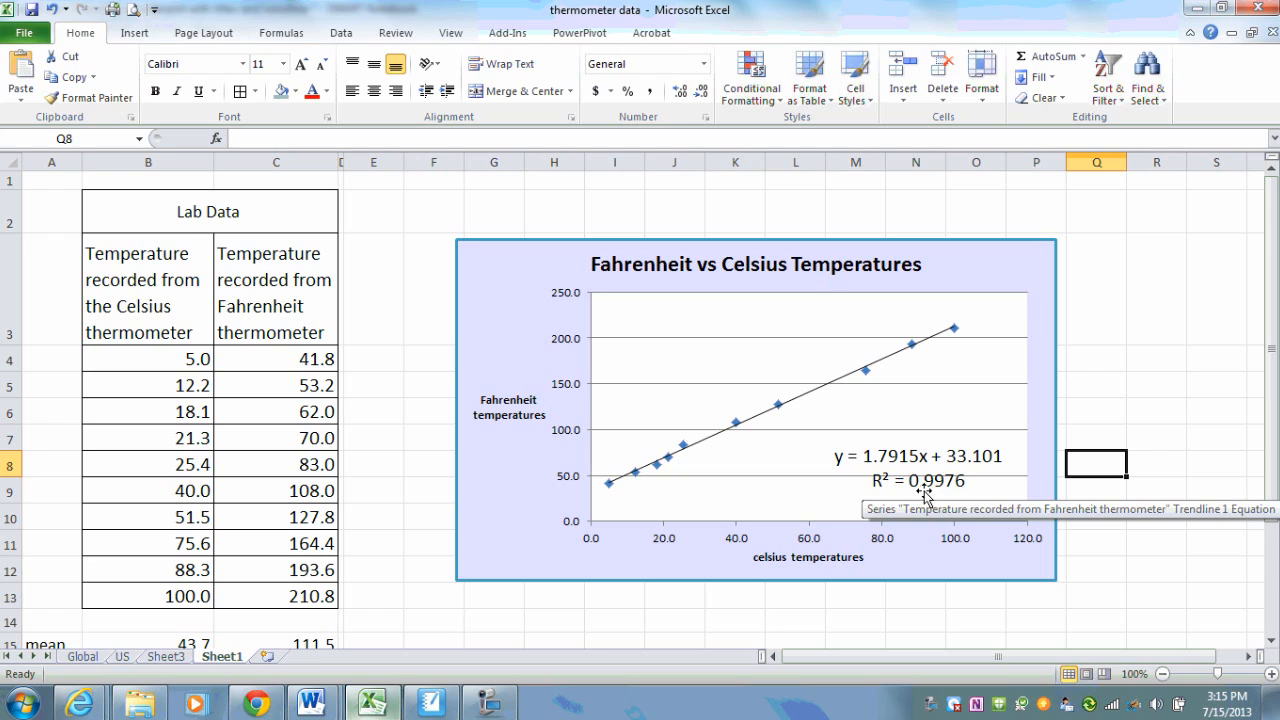
{"action": "left_click", "coordinate": [489, 703]}
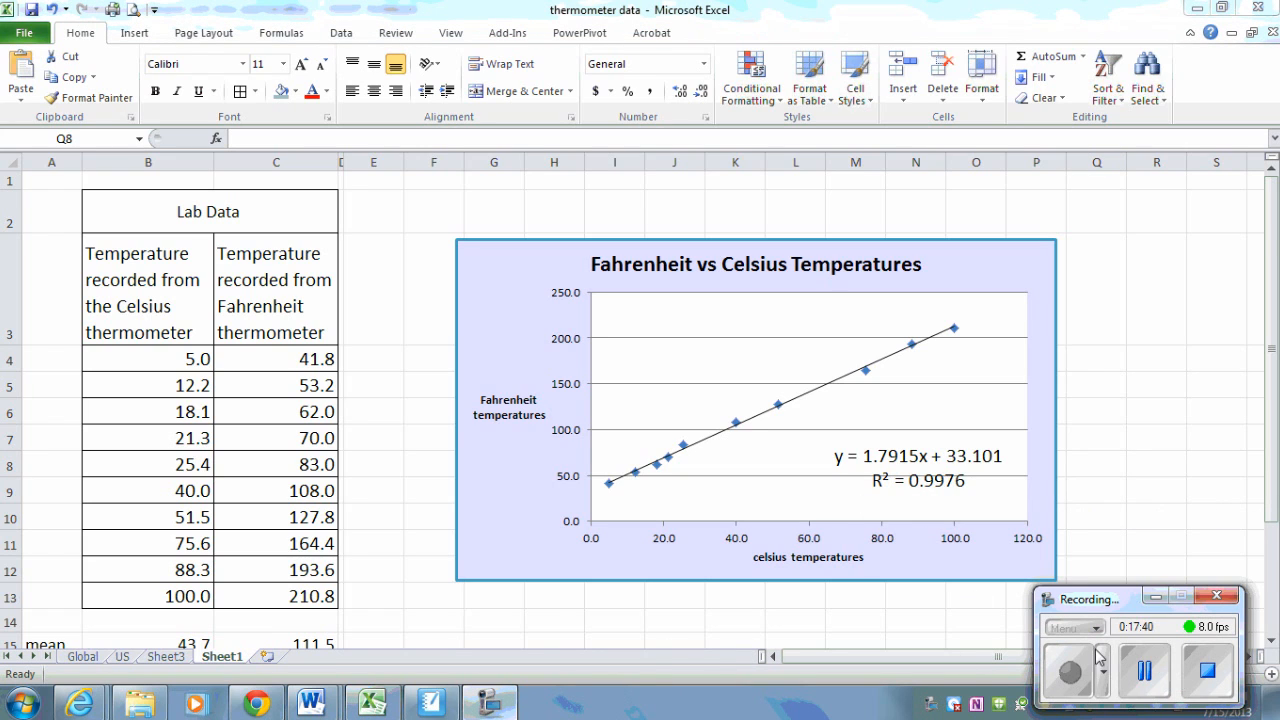
{"action": "left_click", "coordinate": [1155, 598]}
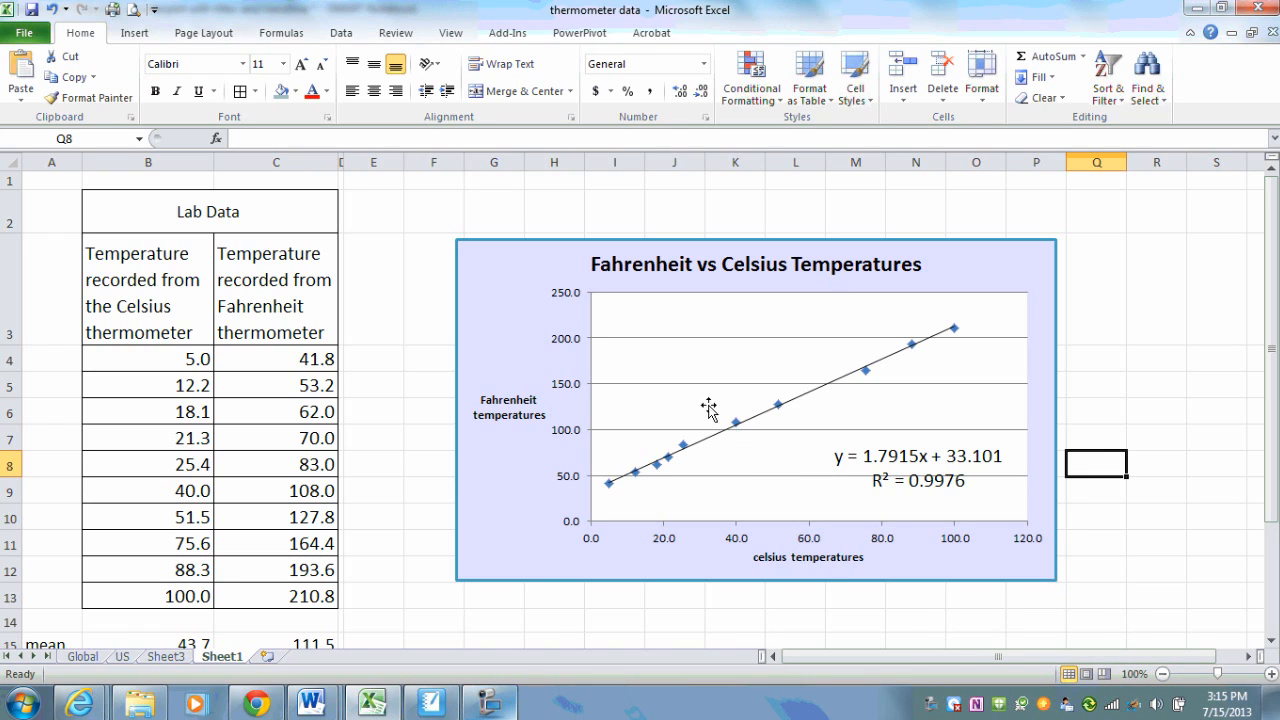
- Copy the entire Fahrenheit vs Celsius Temperatures chart
{"action": "left_click", "coordinate": [524, 258]}
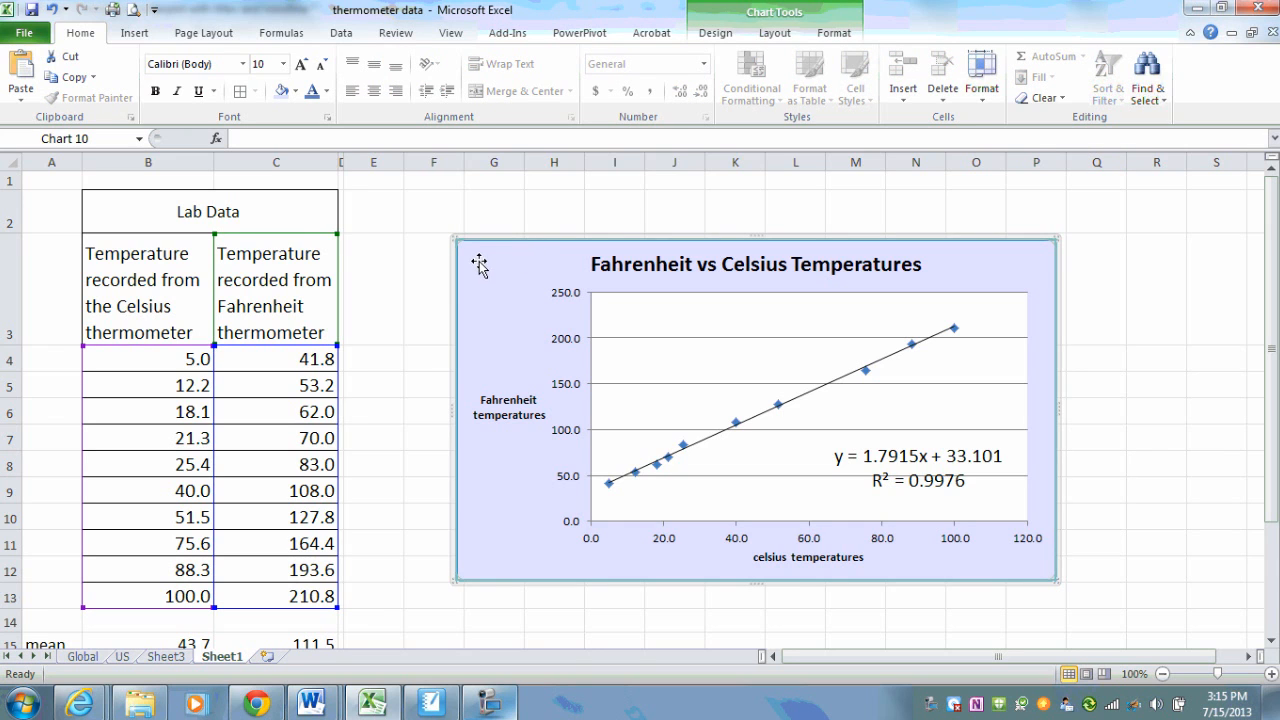
{"action": "right_click", "coordinate": [481, 264]}
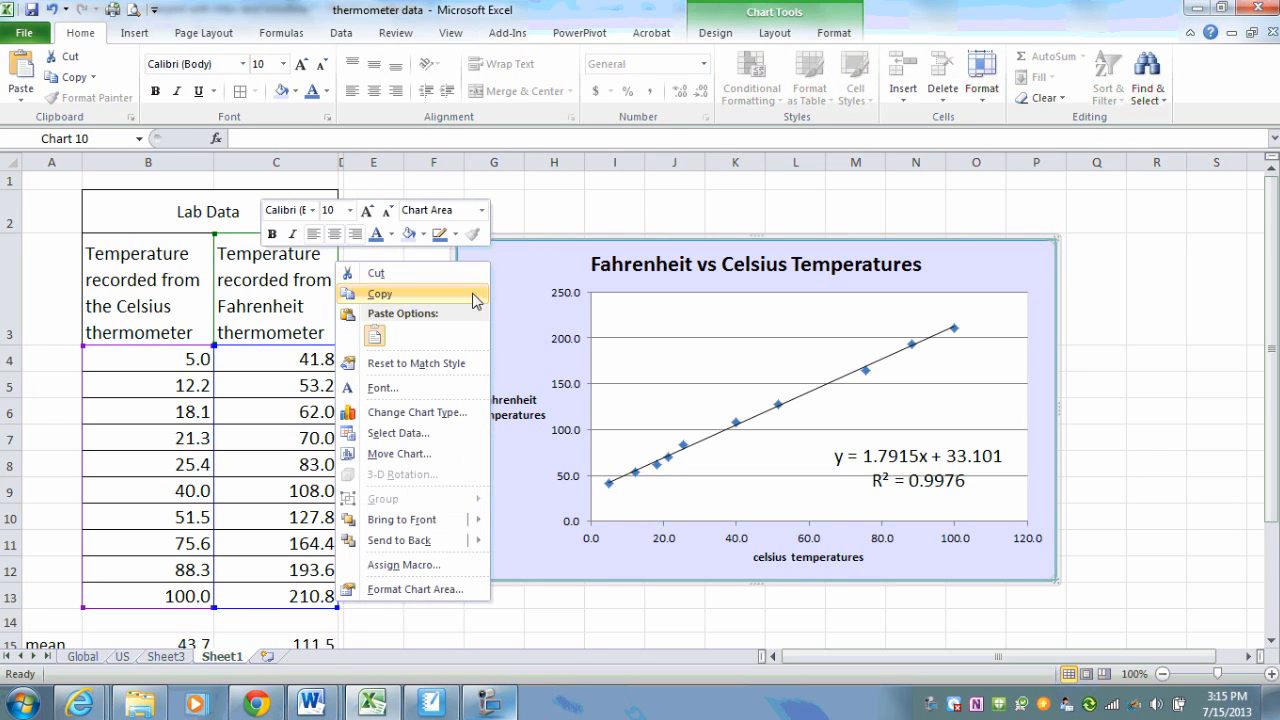
{"action": "left_click", "coordinate": [388, 298]}
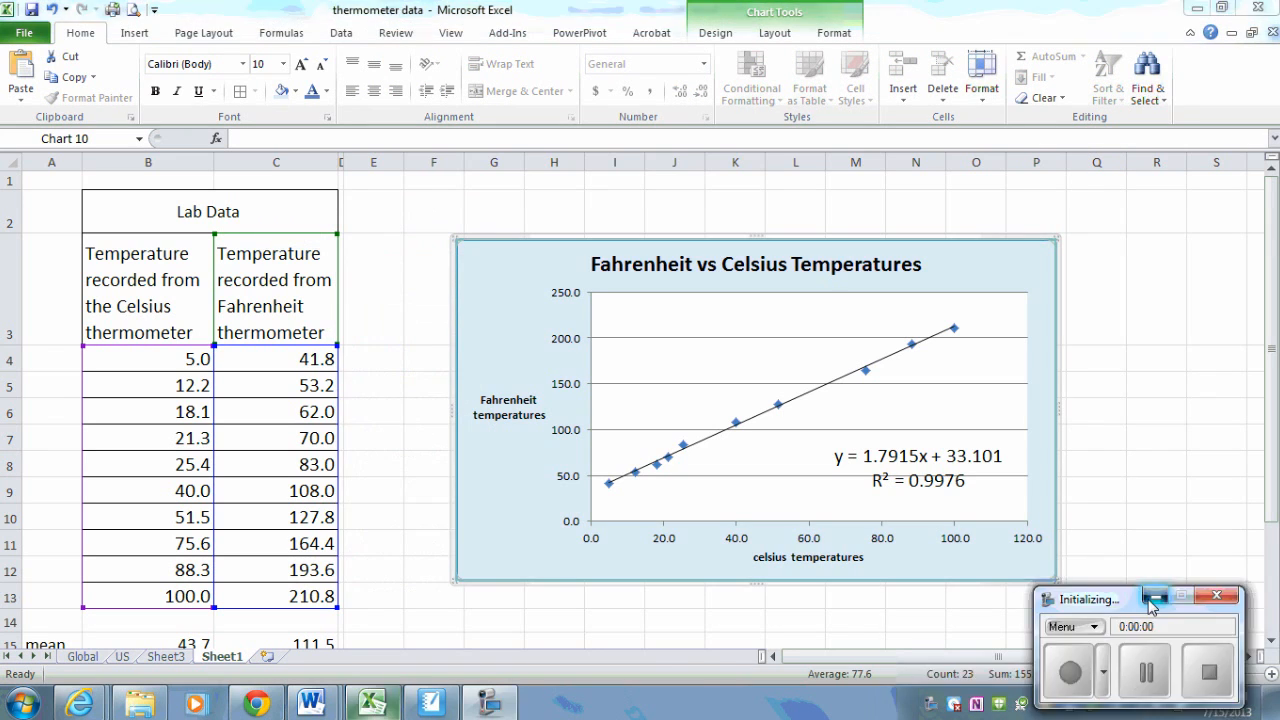
- Switch to the blank Word document Document4 and paste the copied chart near the top of the page
{"action": "left_click", "coordinate": [314, 705]}
{"action": "left_click", "coordinate": [398, 632]}
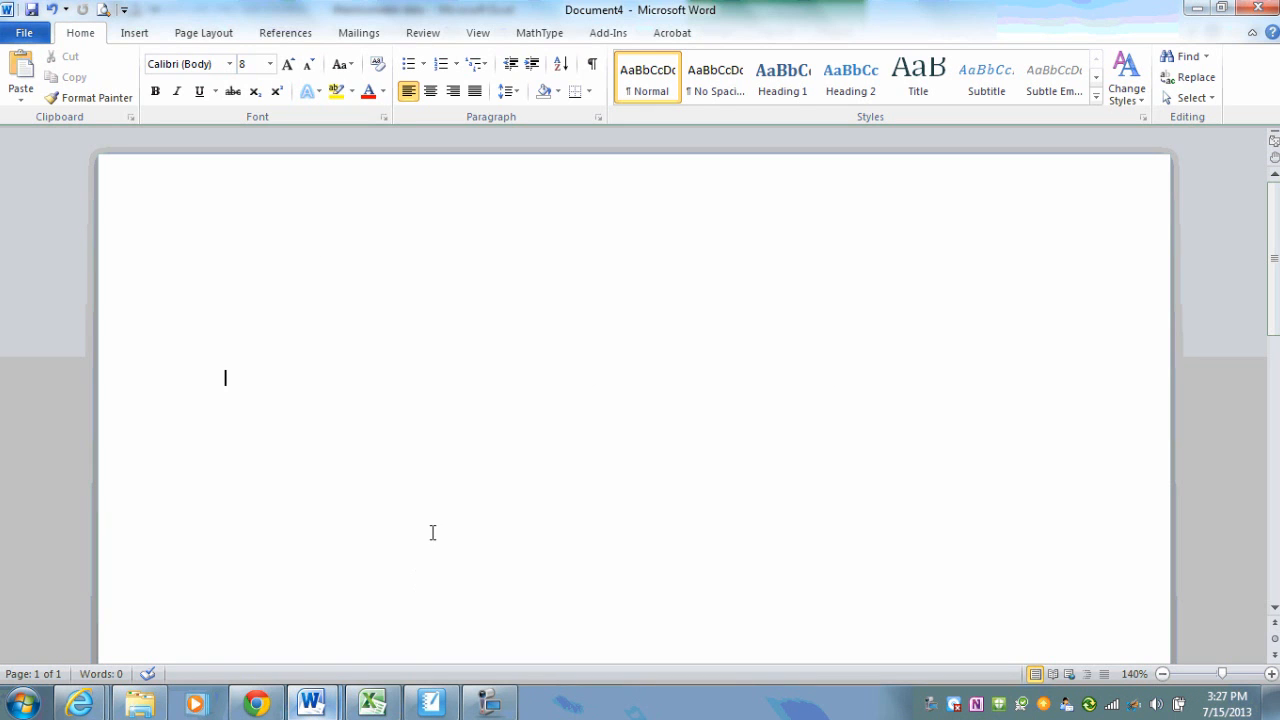
{"action": "left_click", "coordinate": [218, 290]}
{"action": "right_click", "coordinate": [225, 287]}
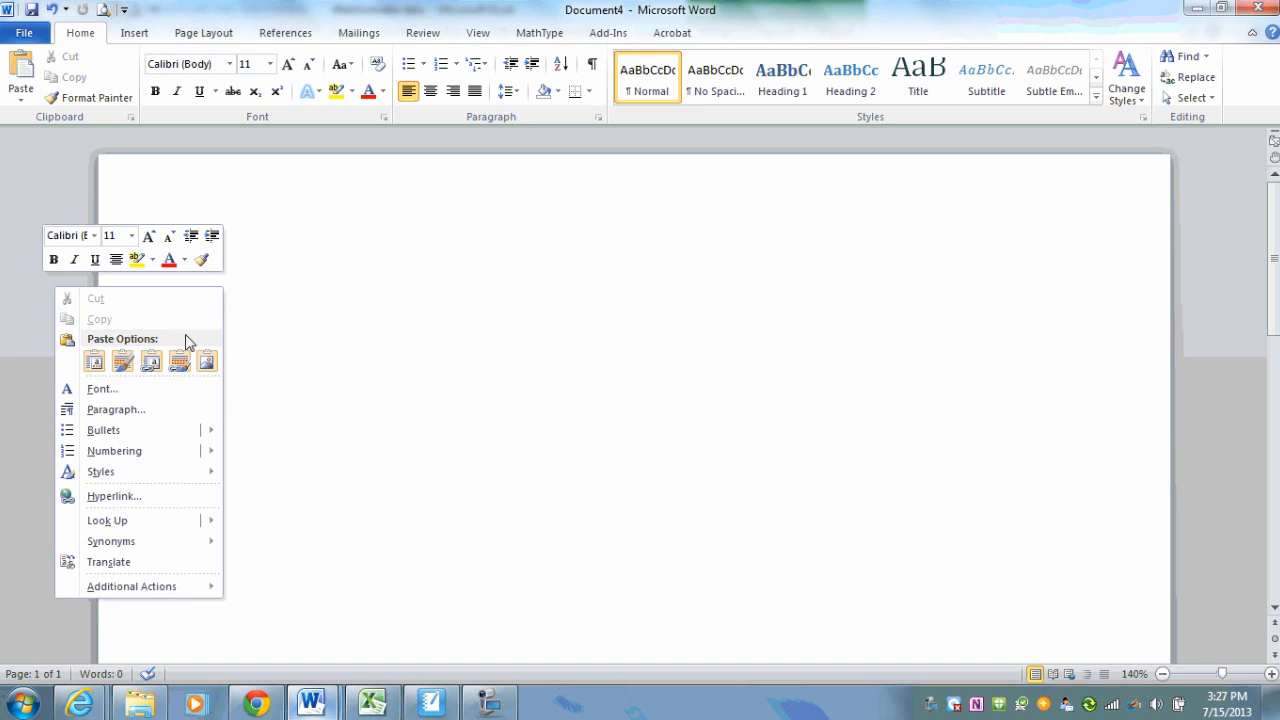
{"action": "left_click", "coordinate": [96, 359]}
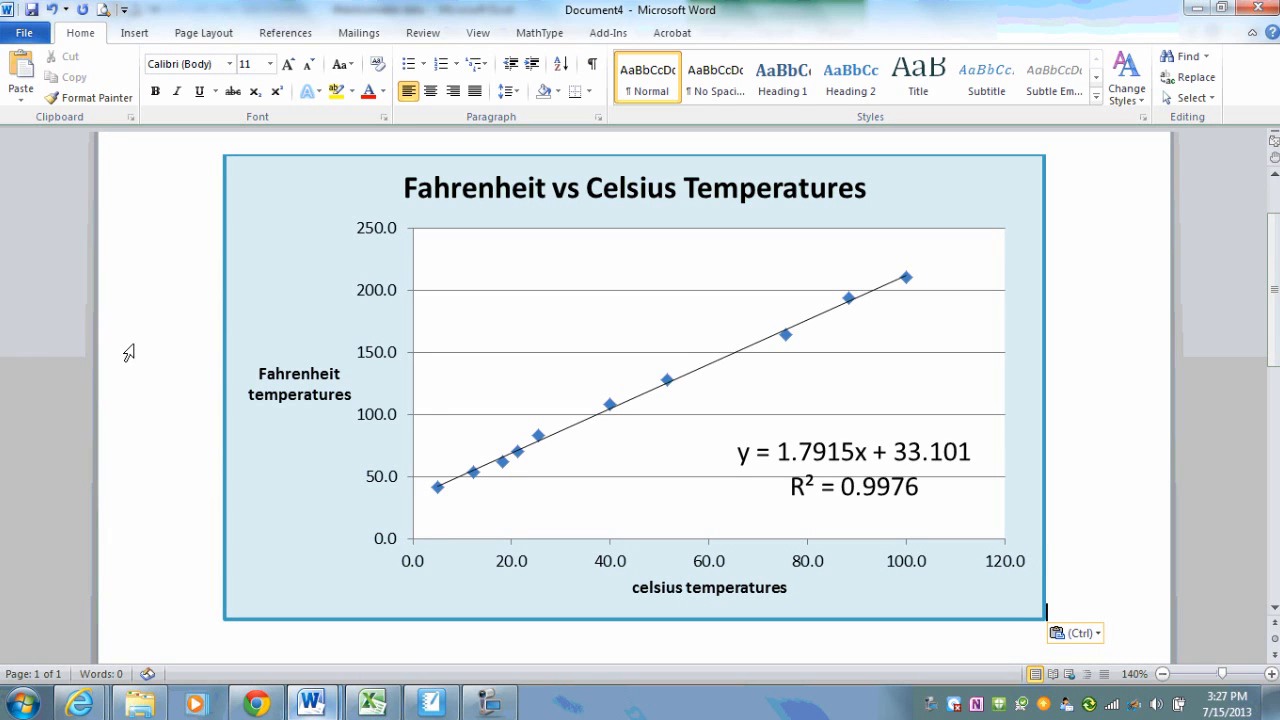
- Shrink the pasted chart to about three quarters of its width and start a new paragraph below it
{"action": "left_click", "coordinate": [1037, 615]}
{"action": "left_click_drag", "start_coordinate": [1040, 616], "coordinate": [918, 595]}
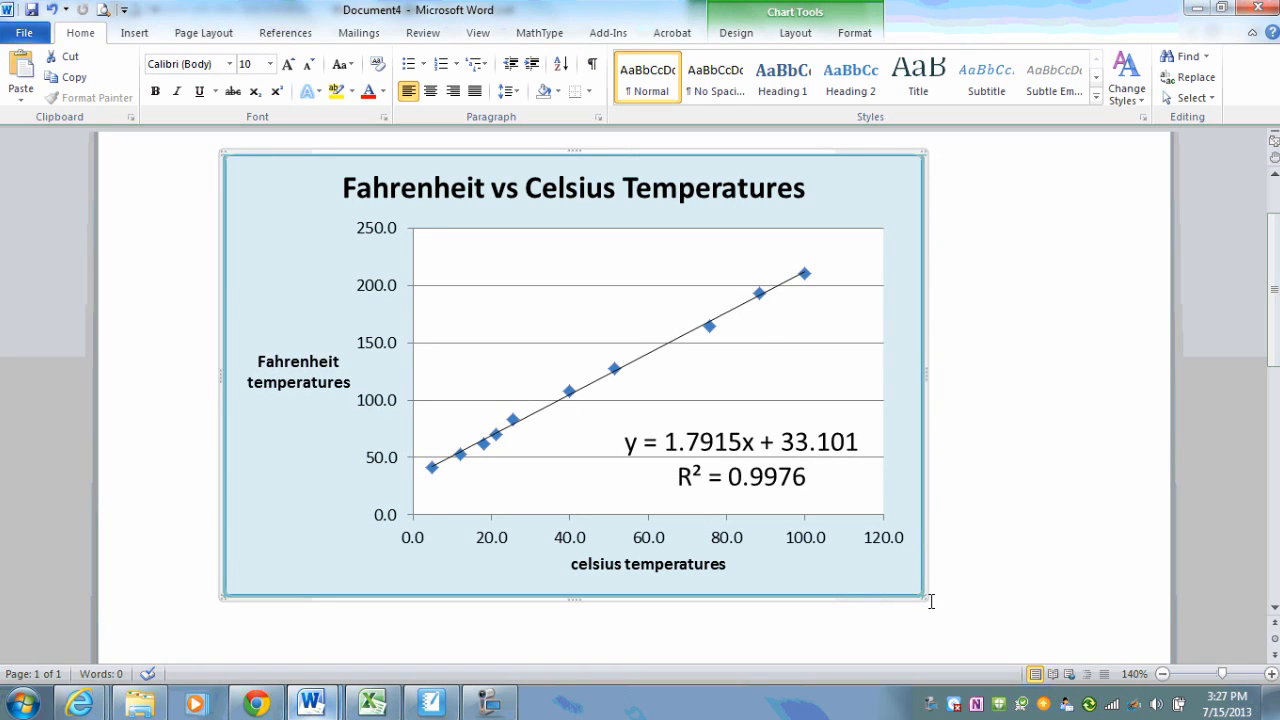
{"action": "left_click_drag", "start_coordinate": [911, 594], "coordinate": [817, 574]}
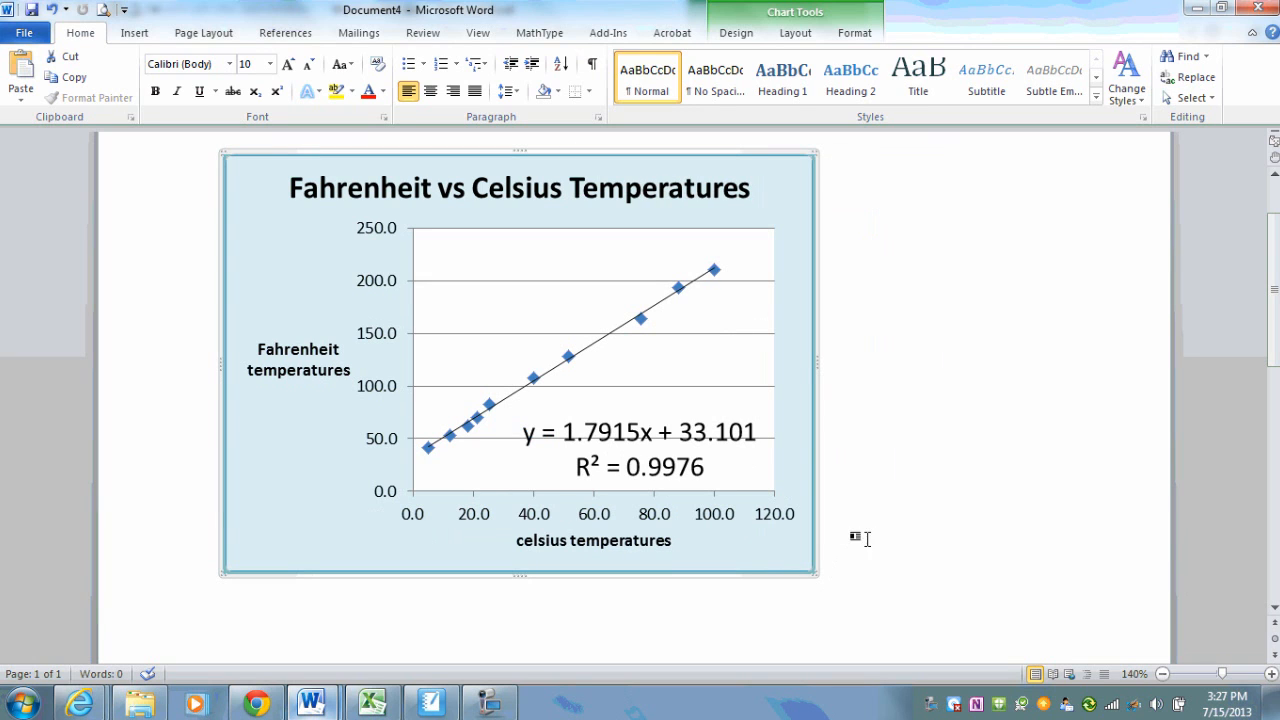
{"action": "left_click", "coordinate": [858, 558]}
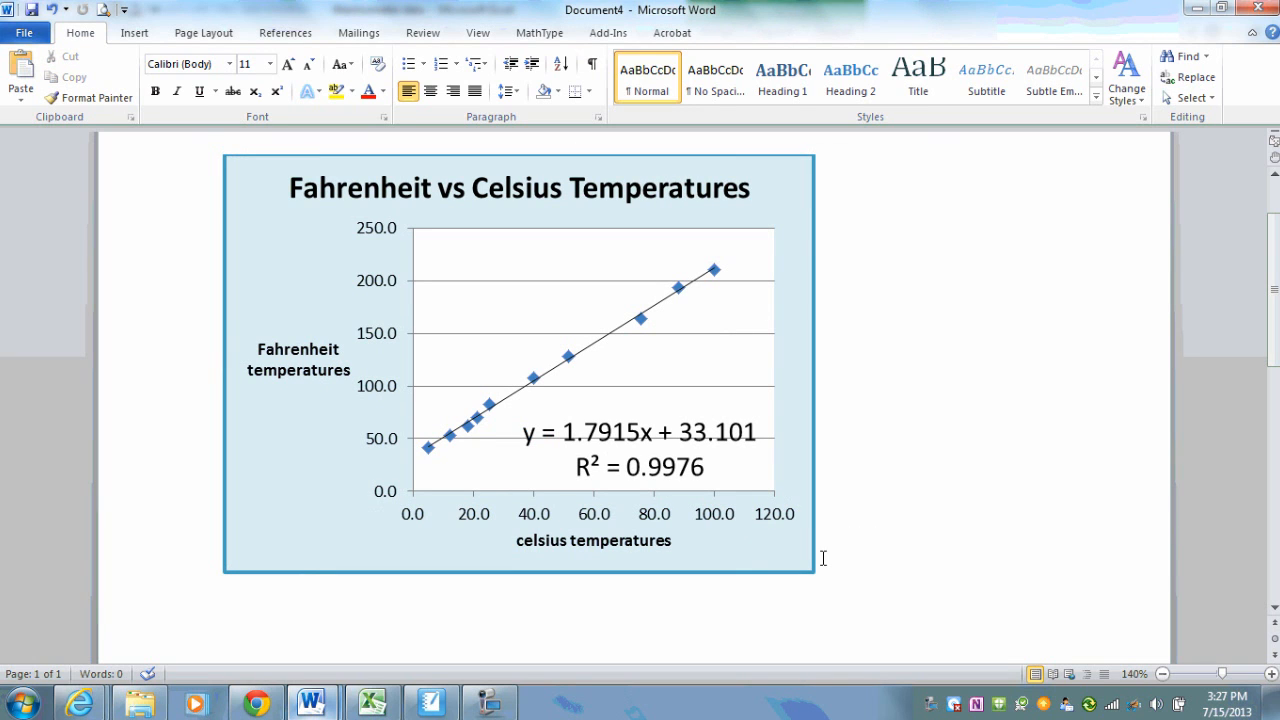
{"action": "key", "text": "Return"}
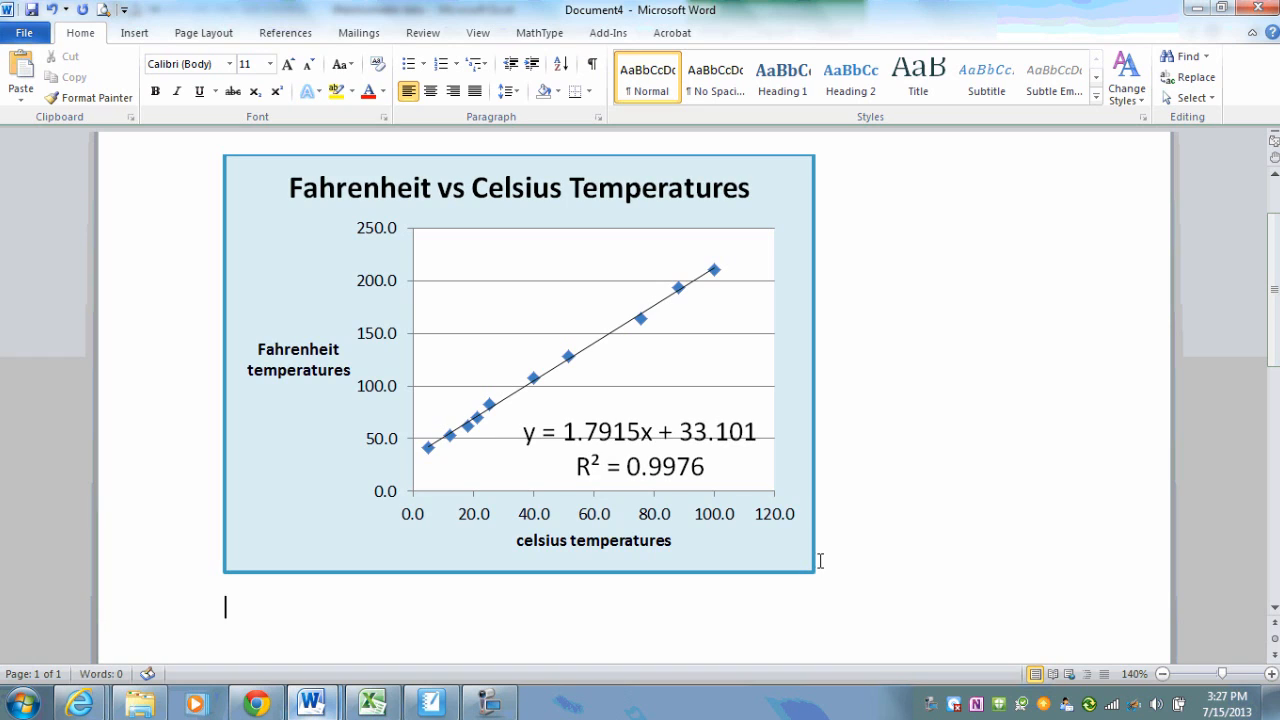
{"action": "type", "text": "trerwtertrete"}
{"action": "key", "text": "BackSpace"}
{"action": "key", "text": "BackSpace"}
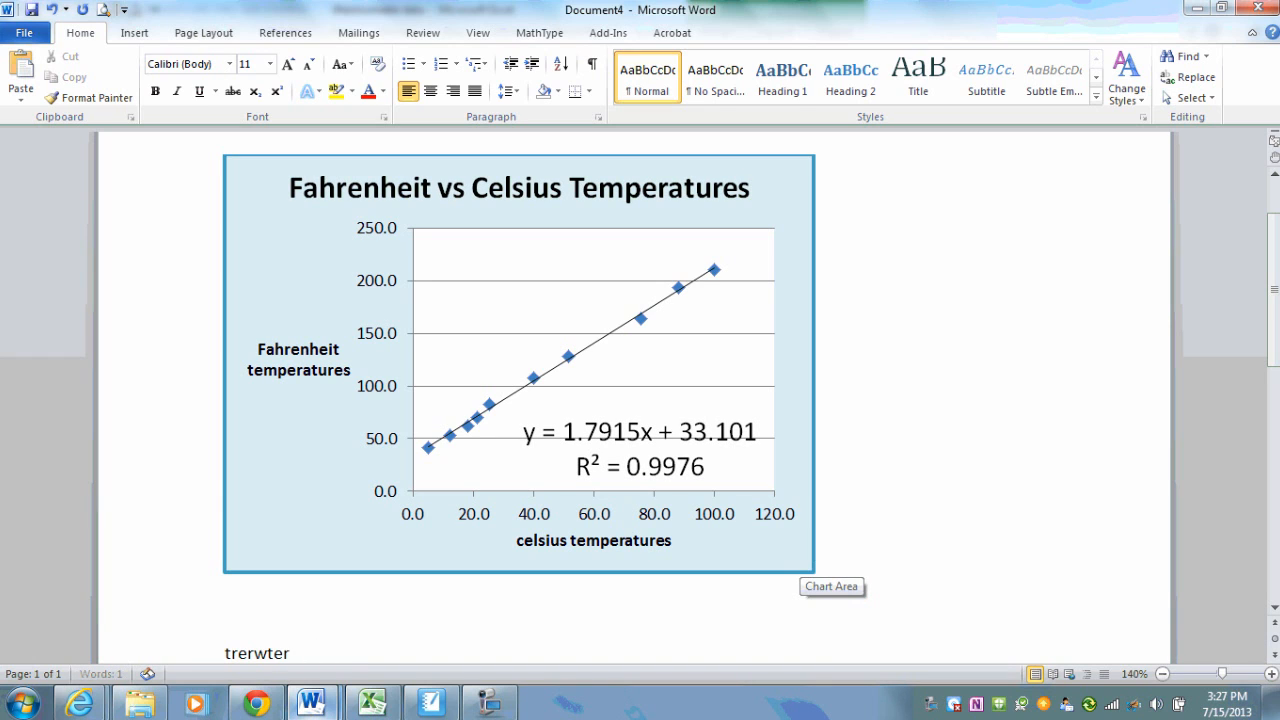
{"action": "key", "text": "BackSpace"}
{"action": "key", "text": "BackSpace"}
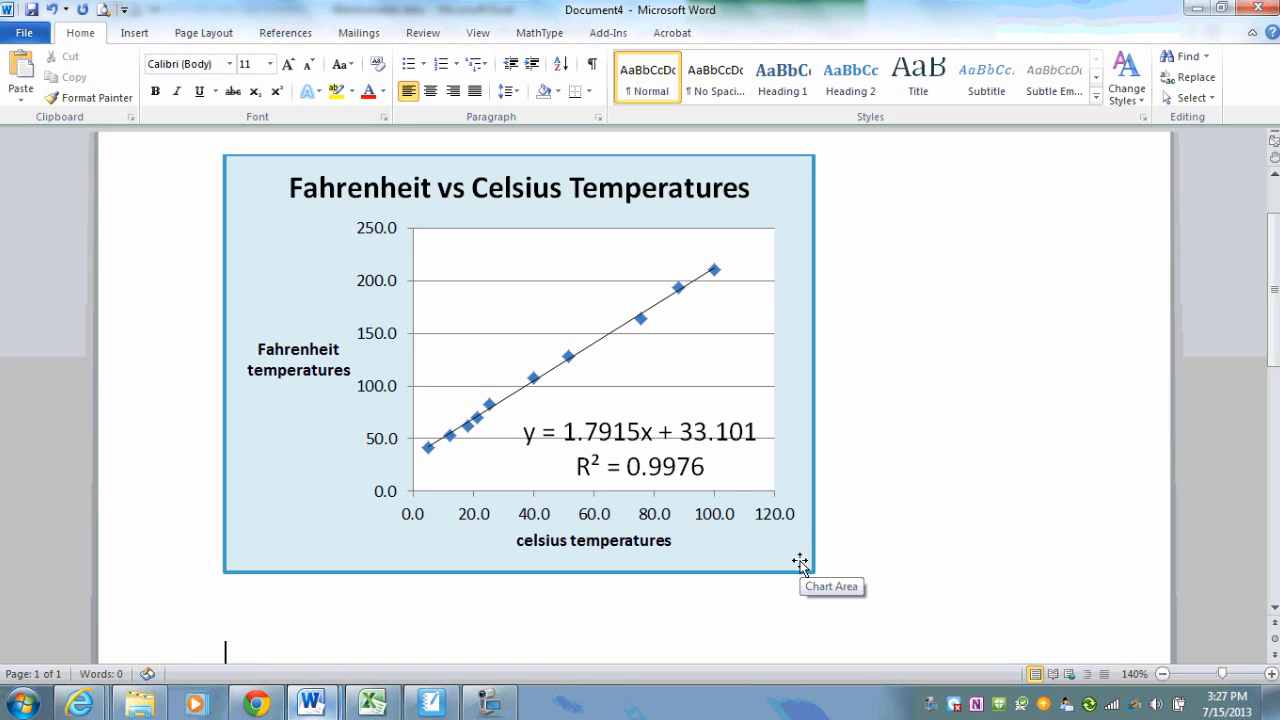
- Switch to the thermometer data workbook in Excel and copy the Lab Data table from its title through the last temperature row (B2:C13)
{"action": "left_click", "coordinate": [372, 703]}
{"action": "left_click_drag", "start_coordinate": [128, 216], "coordinate": [281, 595]}
{"action": "right_click", "coordinate": [244, 472]}
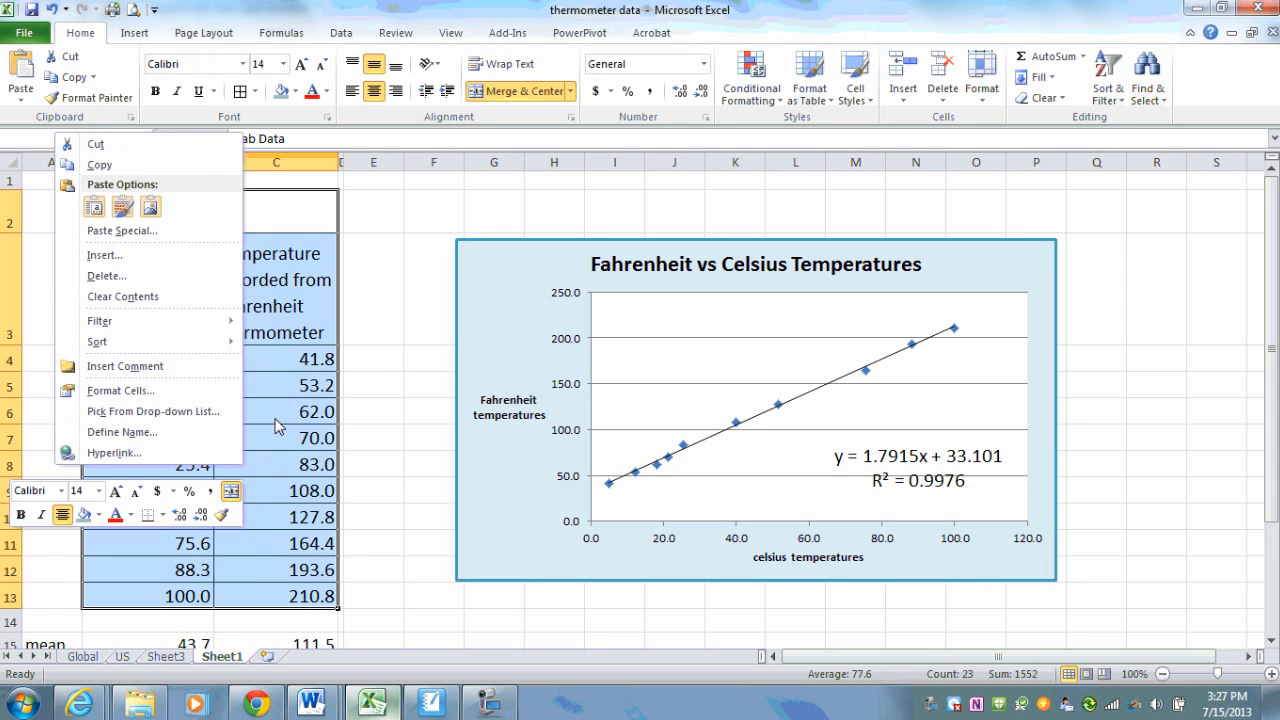
{"action": "left_click", "coordinate": [100, 172]}
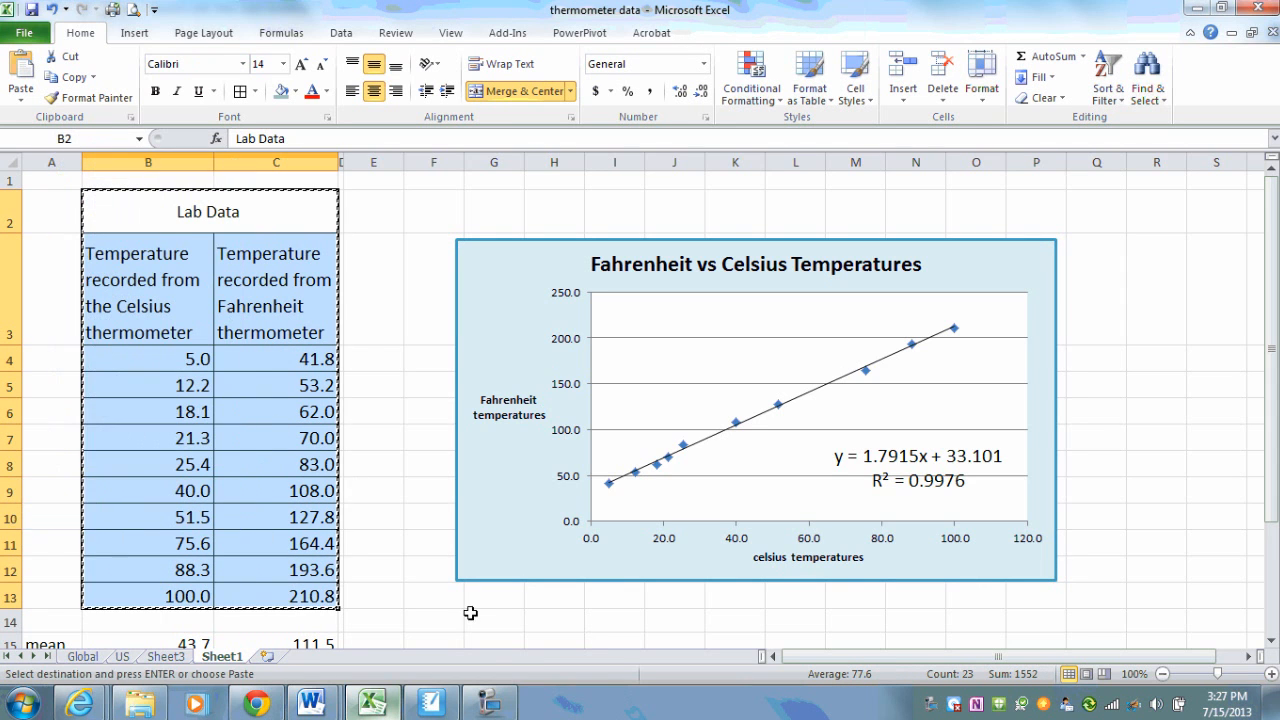
- Switch to Document4 in Word and paste the copied table below the chart, keeping its source formatting
{"action": "right_click", "coordinate": [311, 703]}
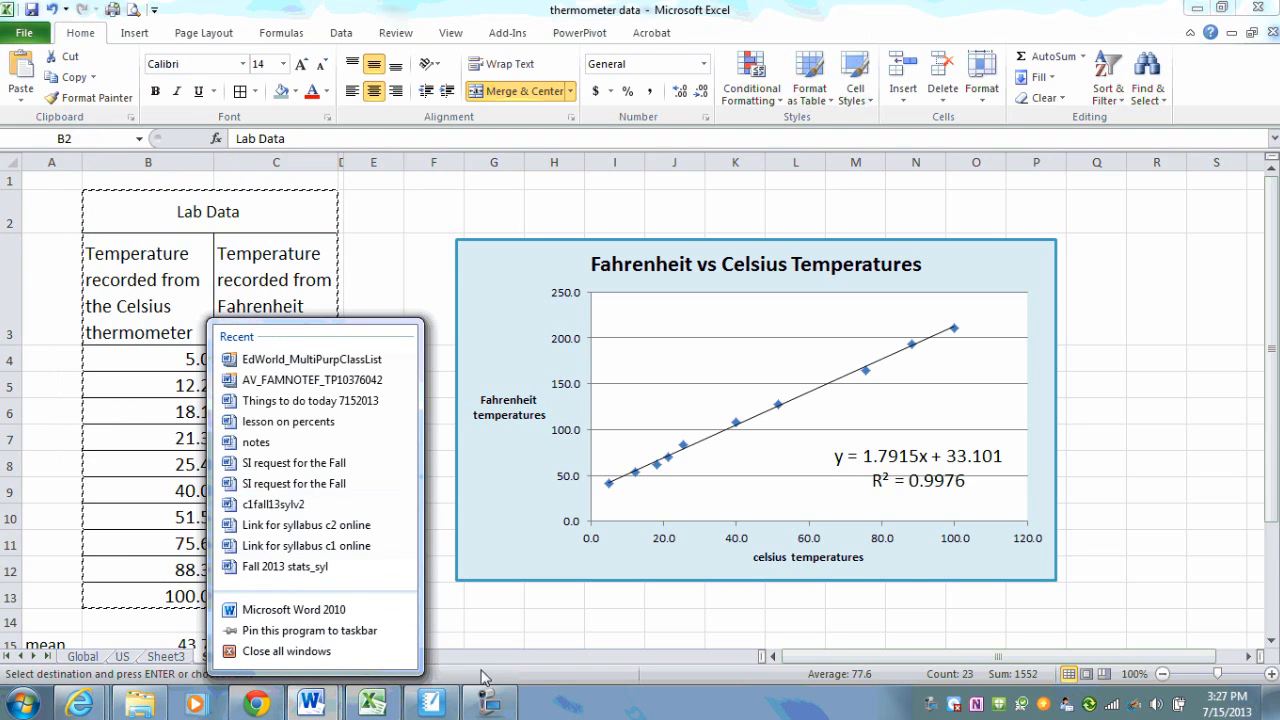
{"action": "left_click", "coordinate": [330, 705]}
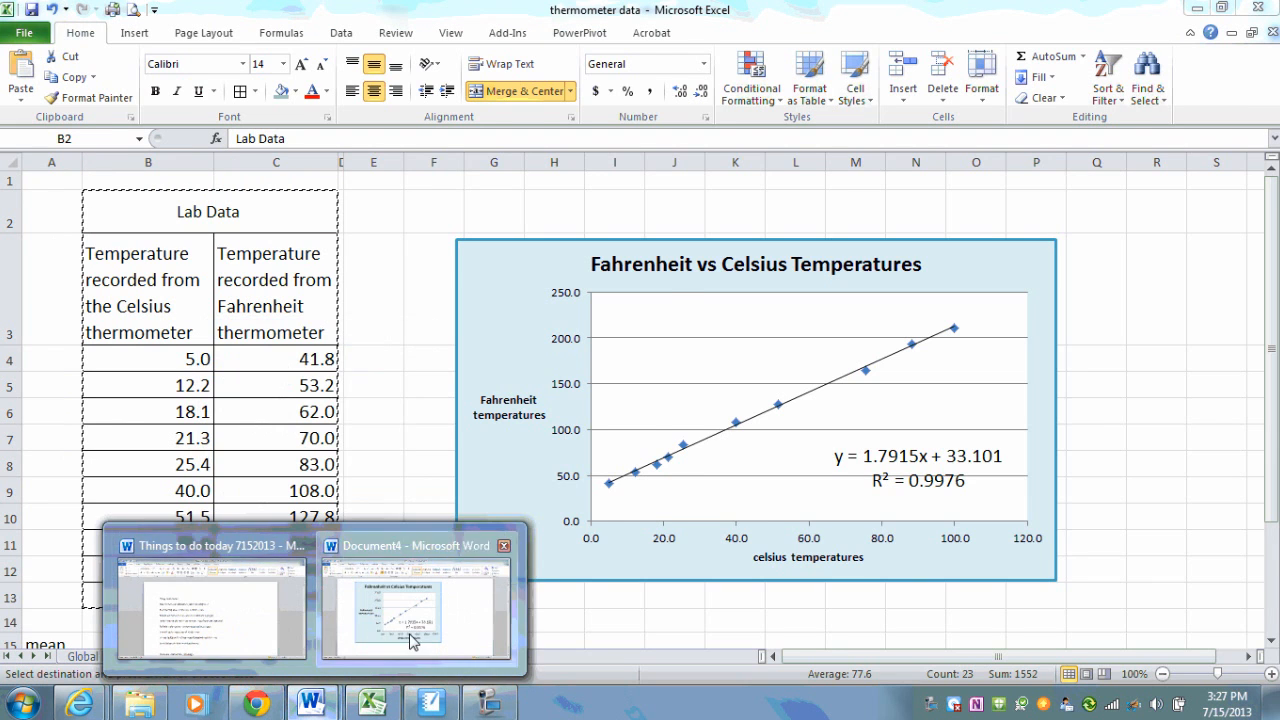
{"action": "left_click", "coordinate": [409, 637]}
{"action": "right_click", "coordinate": [229, 645]}
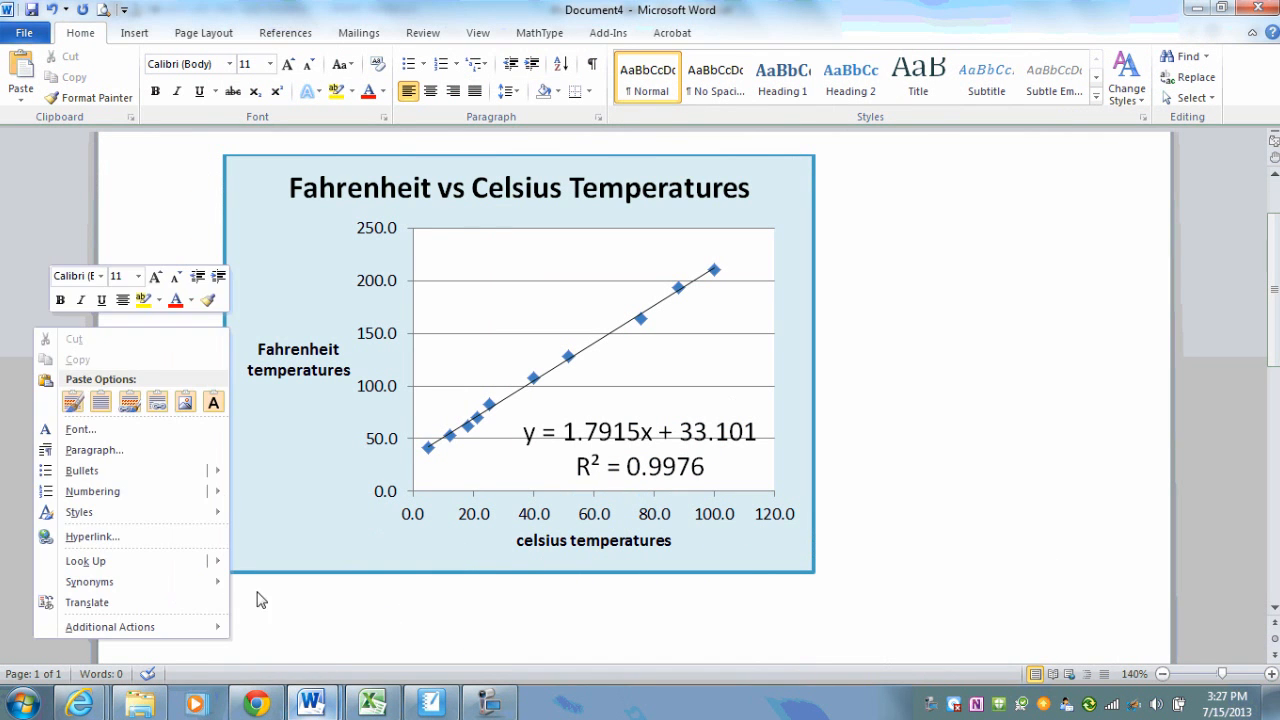
{"action": "left_click", "coordinate": [72, 402]}
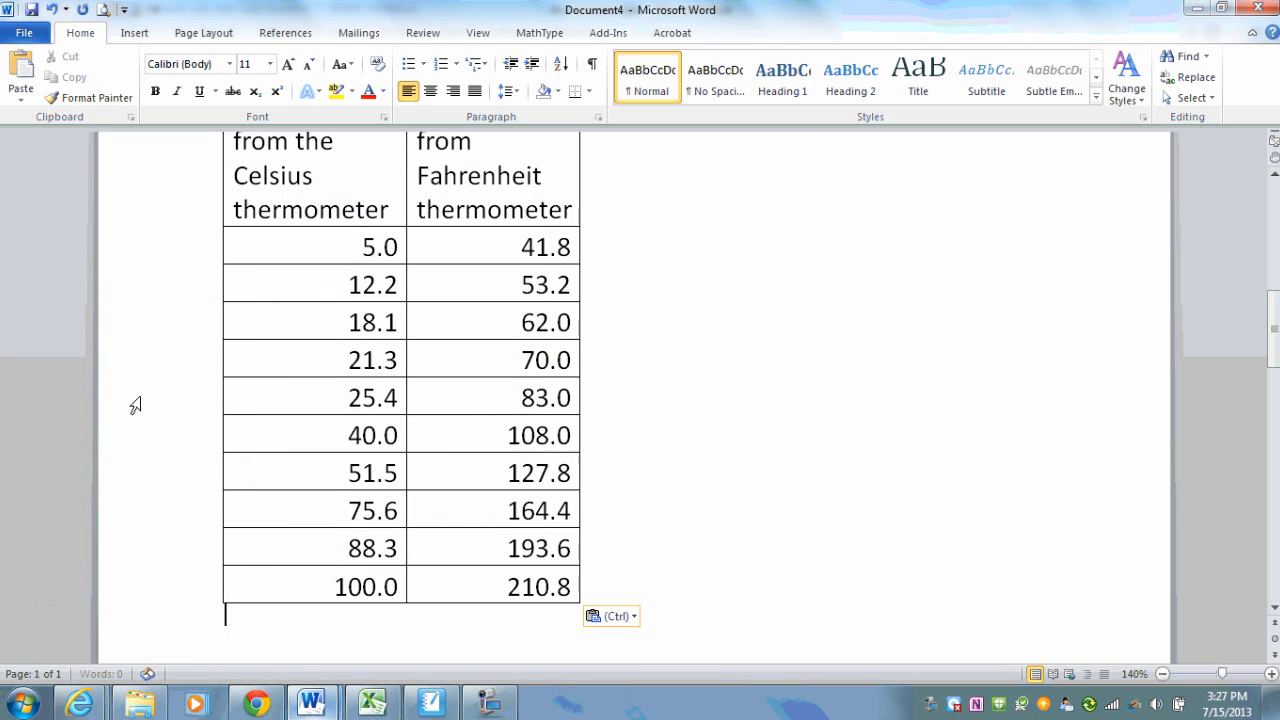
- Reduce the font size of both column headings in the Lab Data table to 12
{"action": "scroll", "coordinate": [643, 449], "scroll_direction": "up", "scroll_amount": 5}
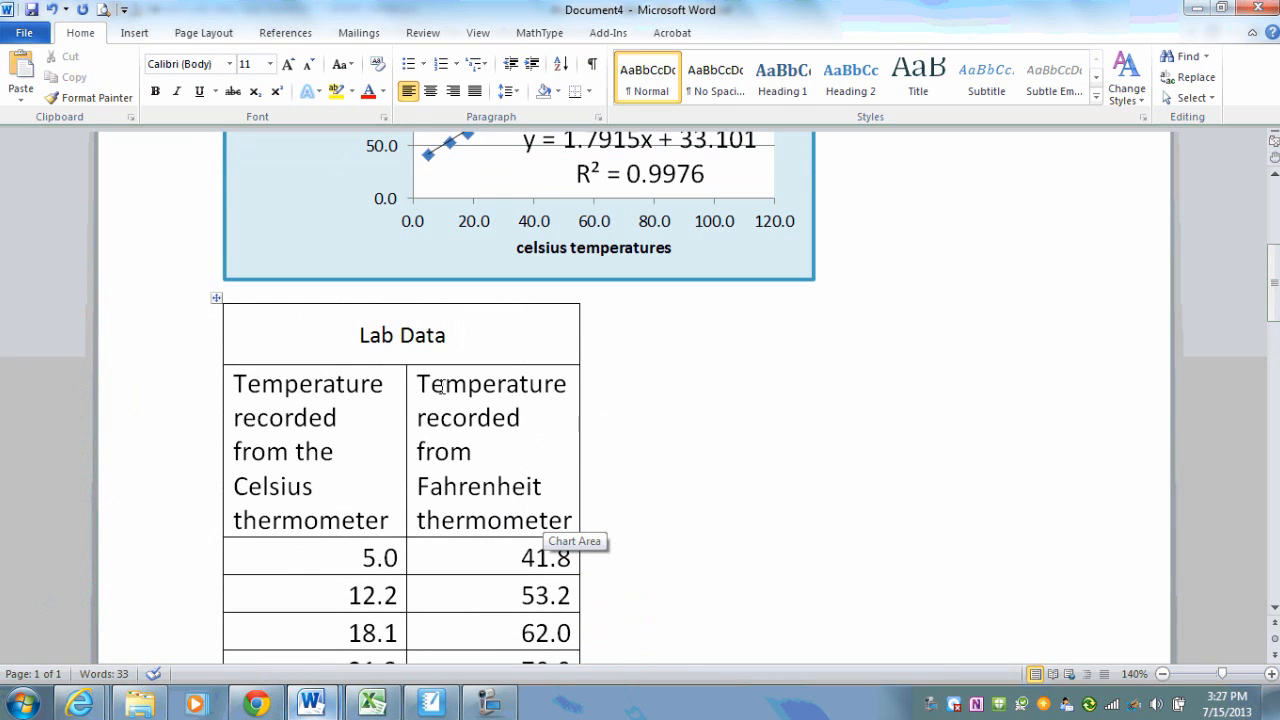
{"action": "left_click_drag", "start_coordinate": [240, 383], "coordinate": [508, 491]}
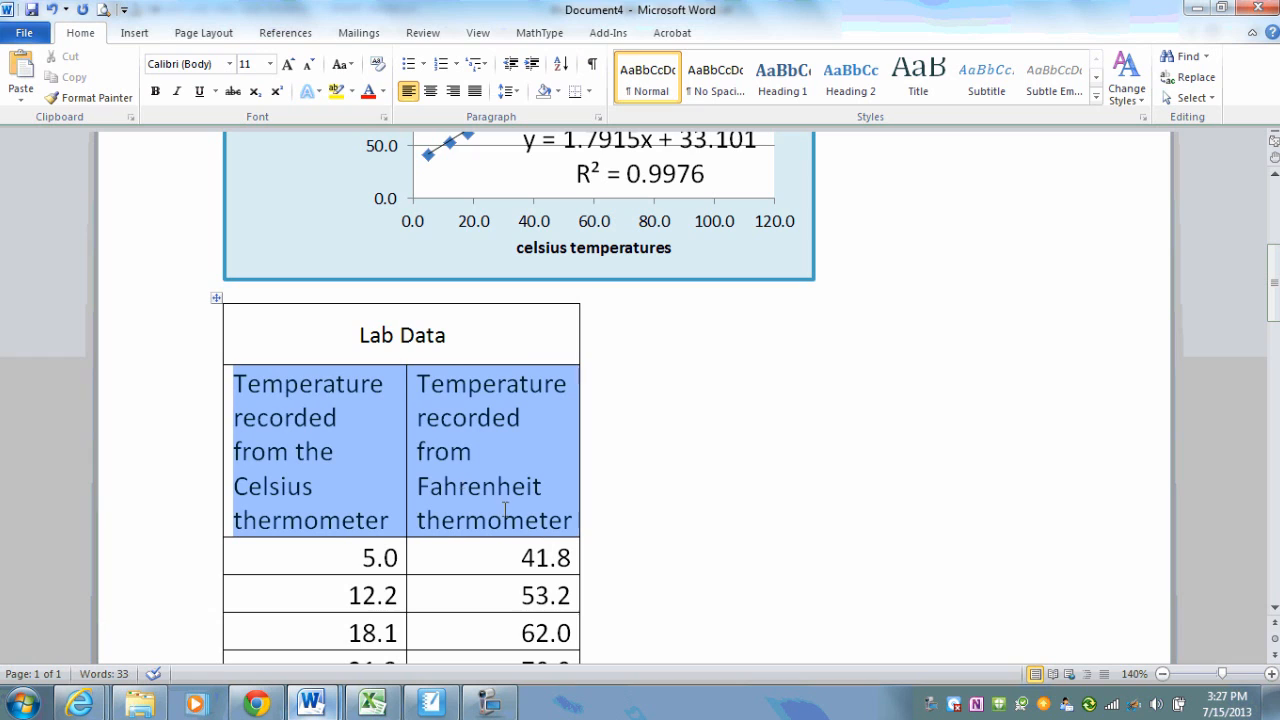
{"action": "left_click", "coordinate": [309, 65]}
{"action": "left_click", "coordinate": [311, 66]}
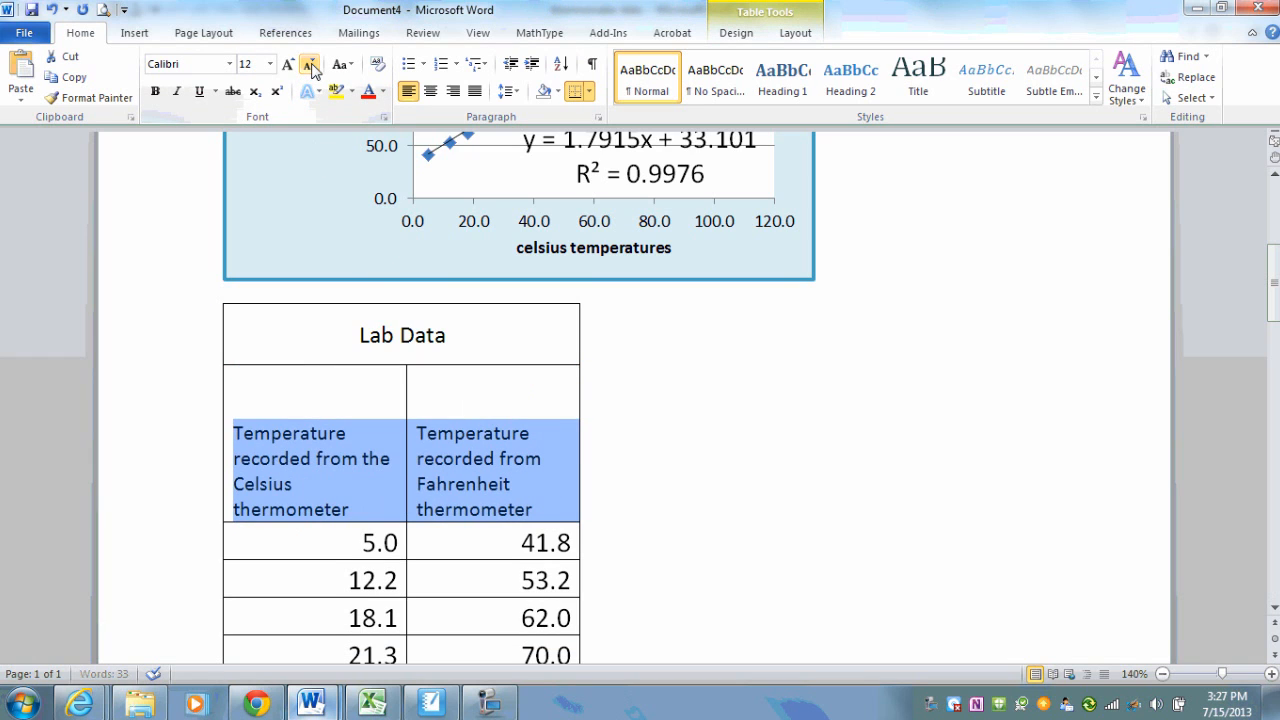
- Reduce the height of the table's heading row and narrow both the Celsius and Fahrenheit columns to fit their text
{"action": "left_click", "coordinate": [242, 530]}
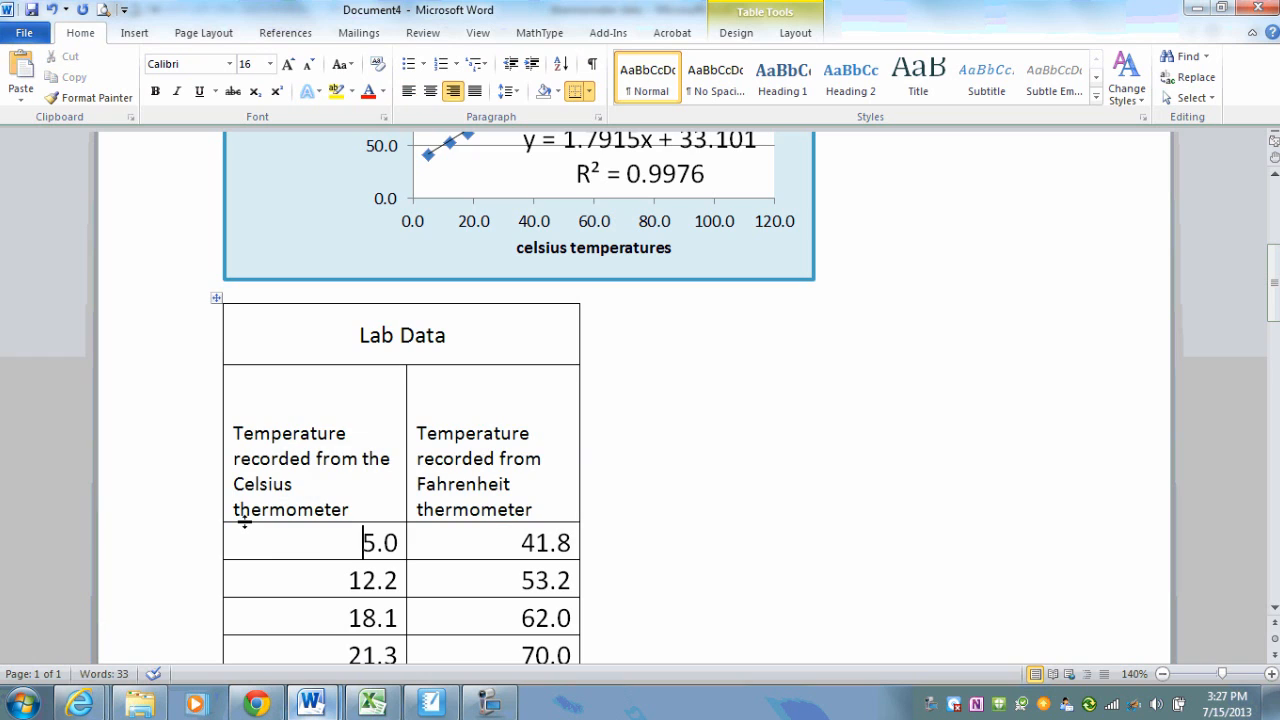
{"action": "left_click_drag", "start_coordinate": [245, 521], "coordinate": [260, 477]}
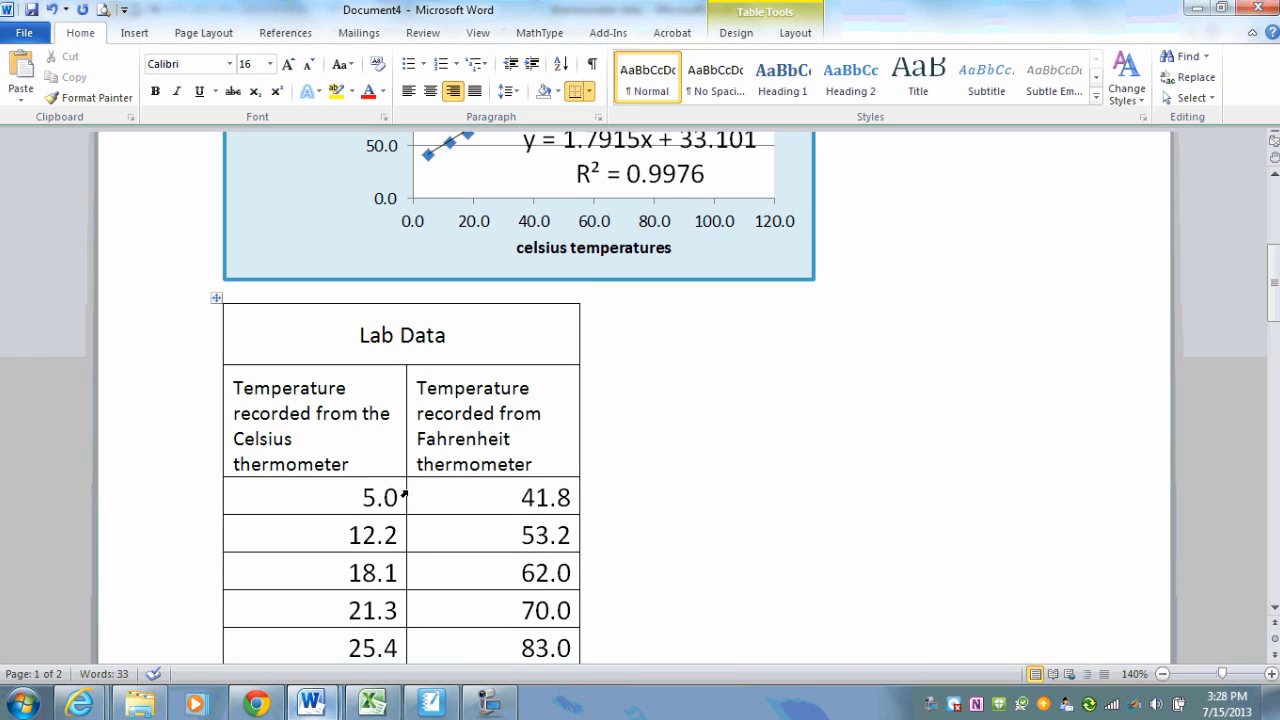
{"action": "left_click_drag", "start_coordinate": [401, 486], "coordinate": [357, 470]}
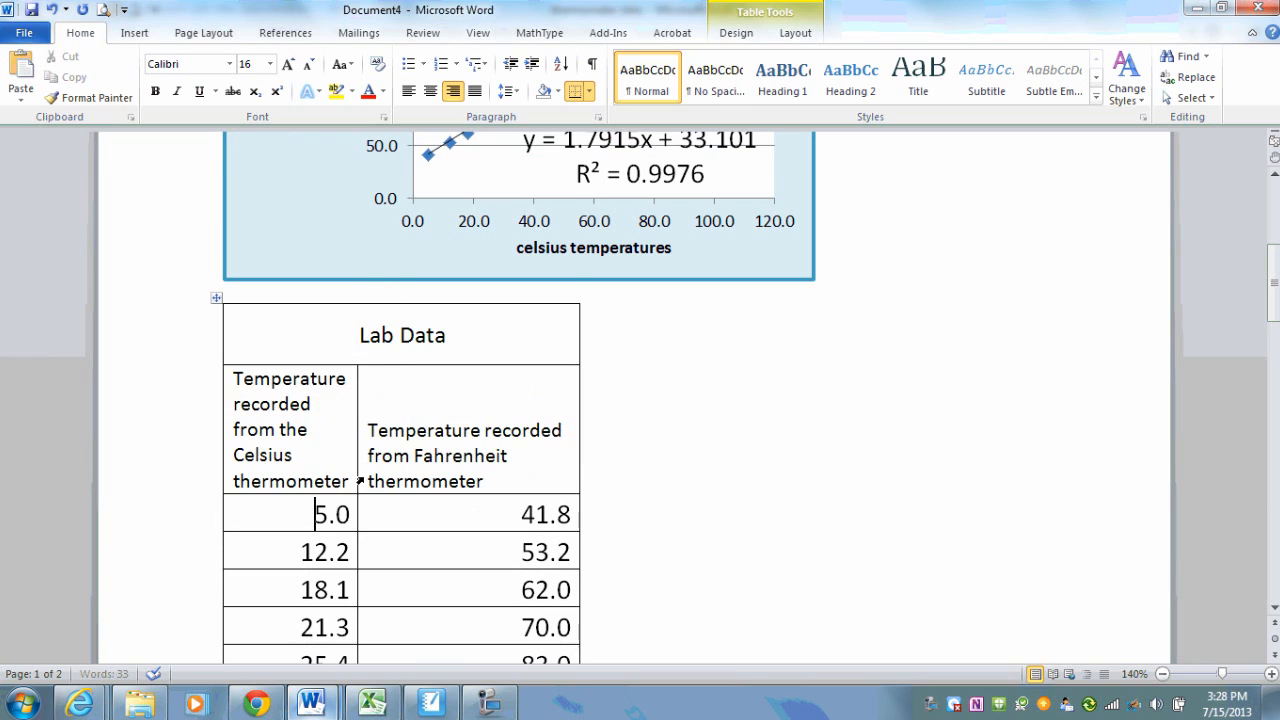
{"action": "left_click_drag", "start_coordinate": [578, 515], "coordinate": [497, 514]}
- Add the line "This report ........" below the table, and switch to the Excel Tutorial Part 2 page in SMART Notebook
{"action": "scroll", "coordinate": [587, 480], "scroll_direction": "down", "scroll_amount": 1}
{"action": "scroll", "coordinate": [587, 480], "scroll_direction": "down", "scroll_amount": 6}
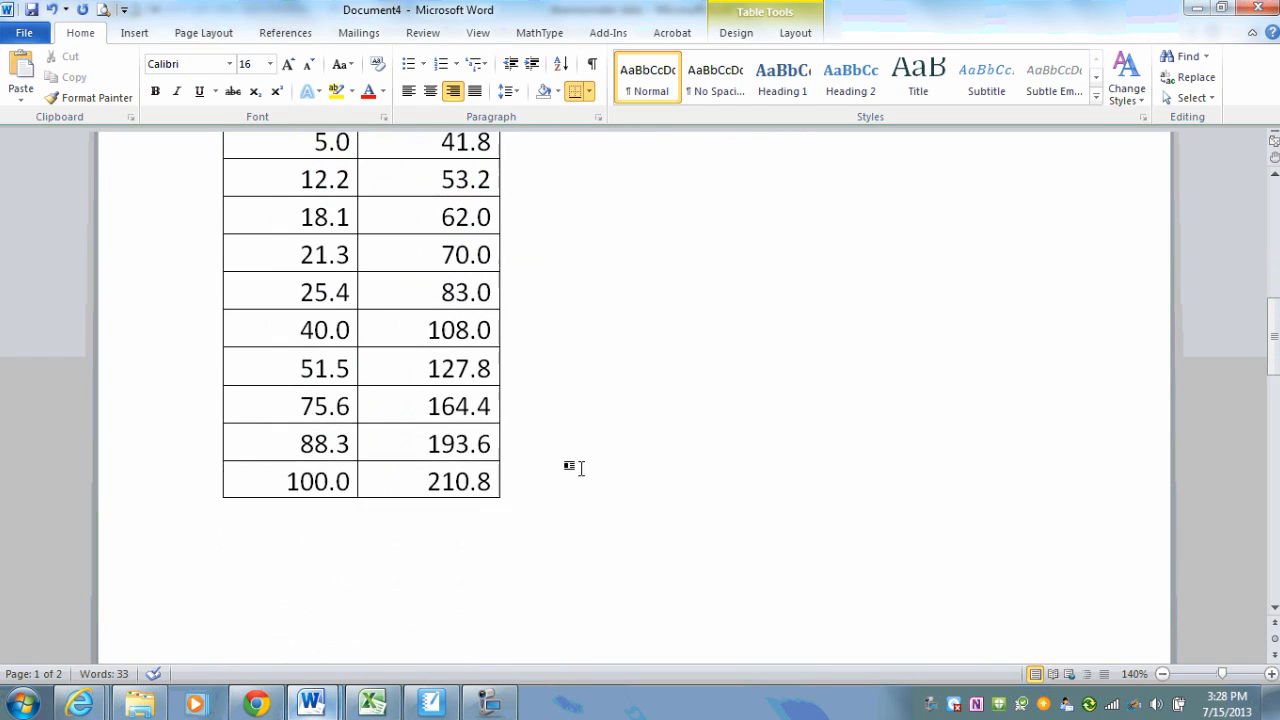
{"action": "type", "text": "This report ........"}
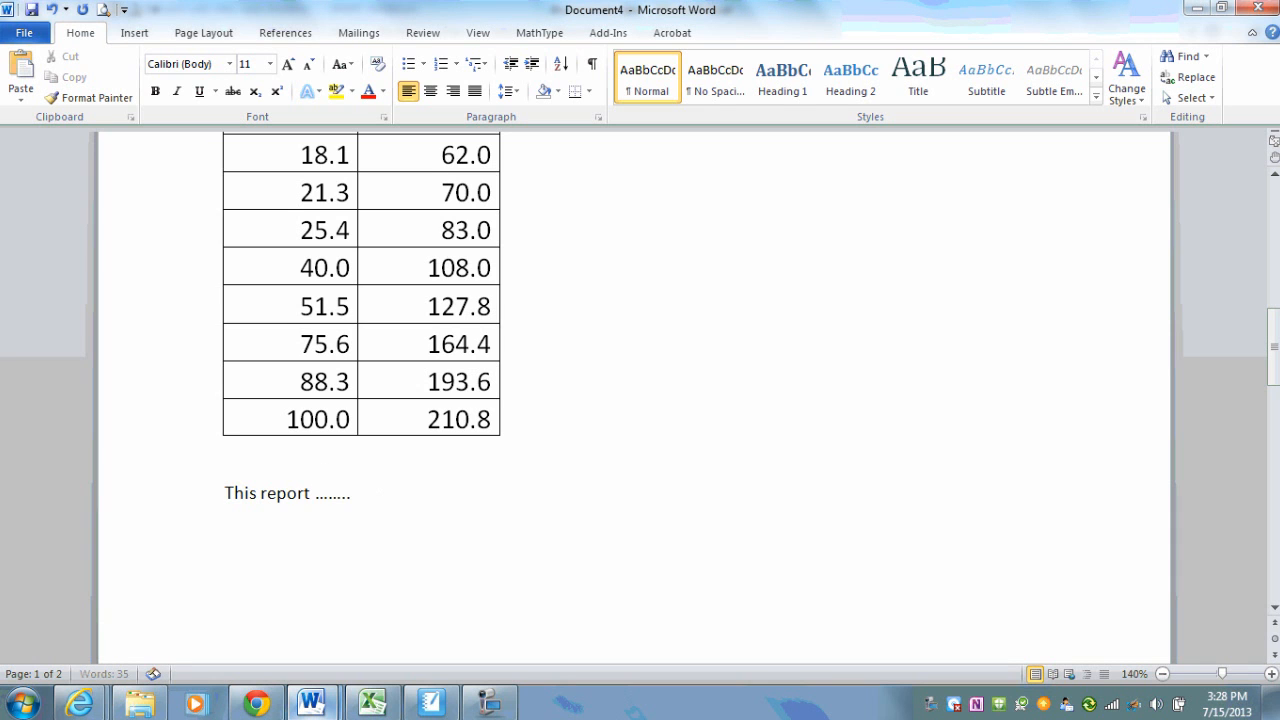
{"action": "left_click", "coordinate": [440, 712]}
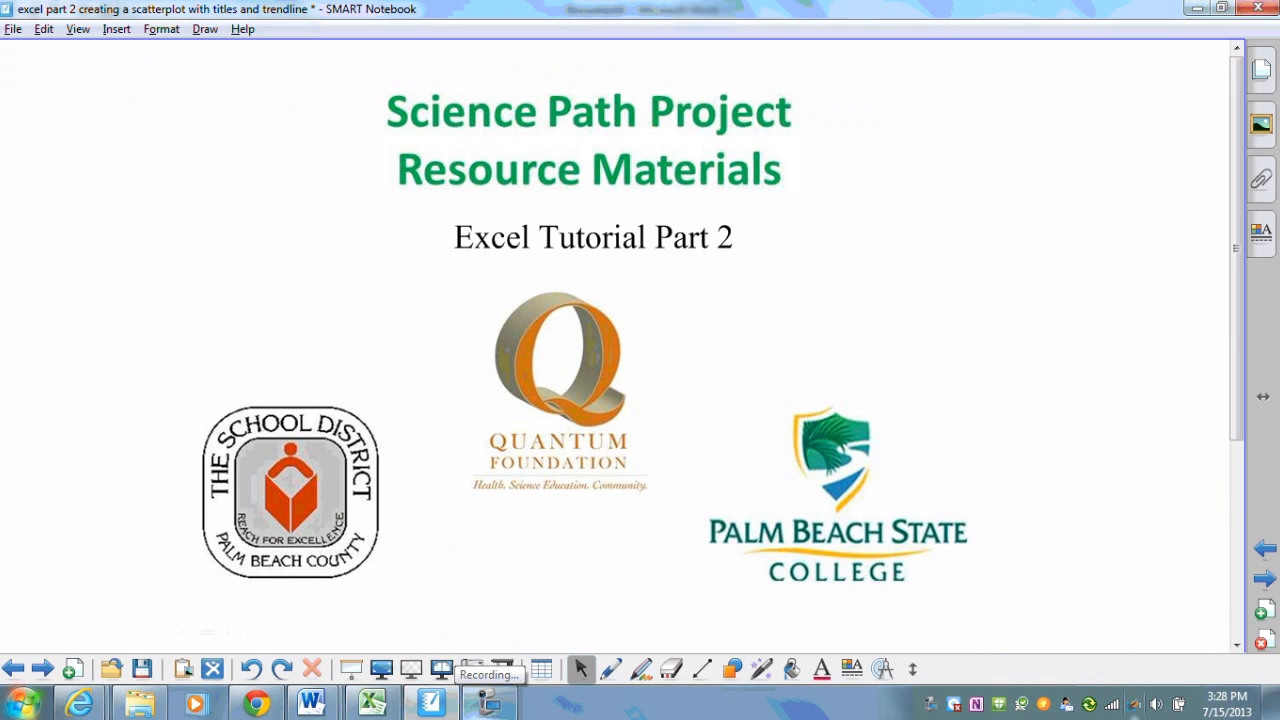